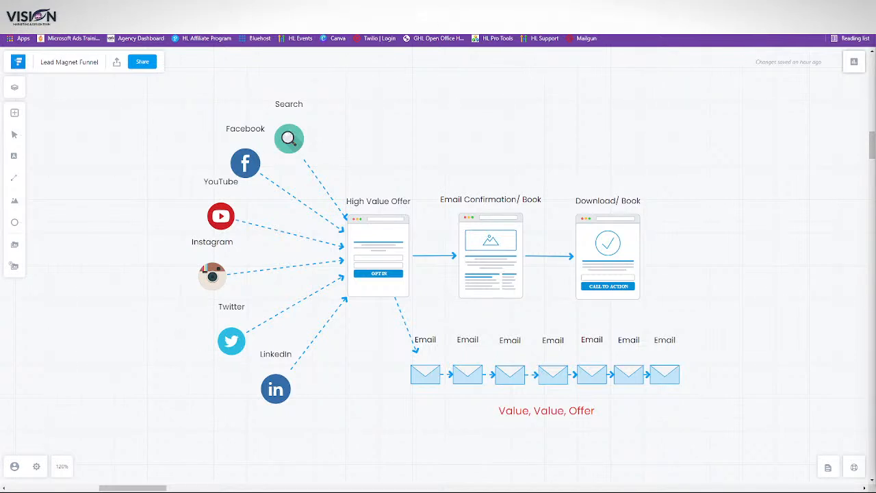
# Switch to the GMB Training Guide document in Word and skim its table of contents, introduction and Chapter 1 overview
pyautogui.moveTo(666, 488)
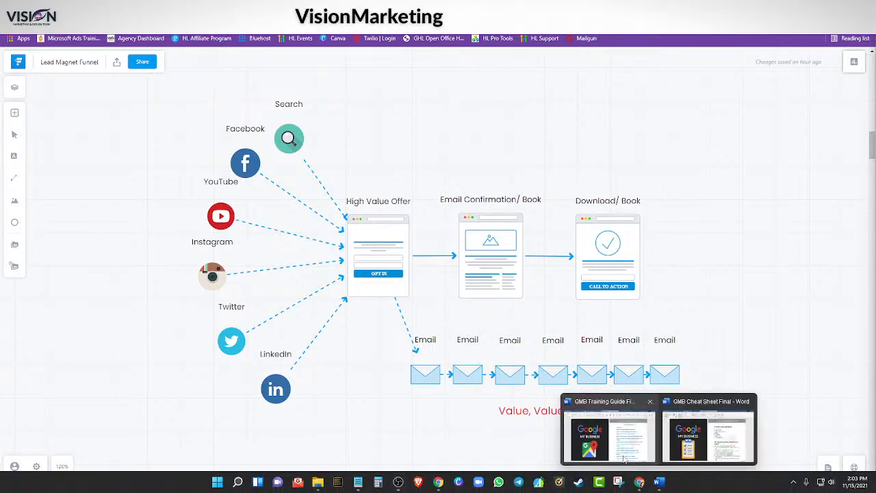
pyautogui.click(635, 431)
pyautogui.scroll(-5, 575, 340)
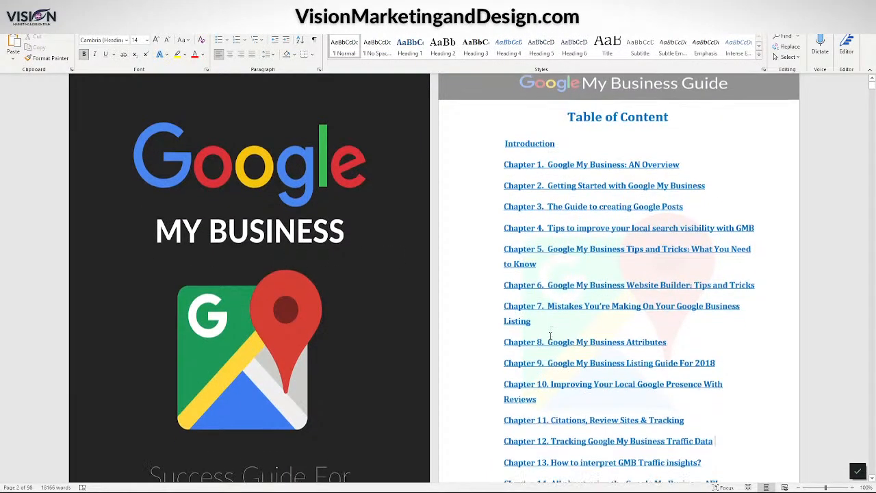
pyautogui.scroll(-8, 628, 384)
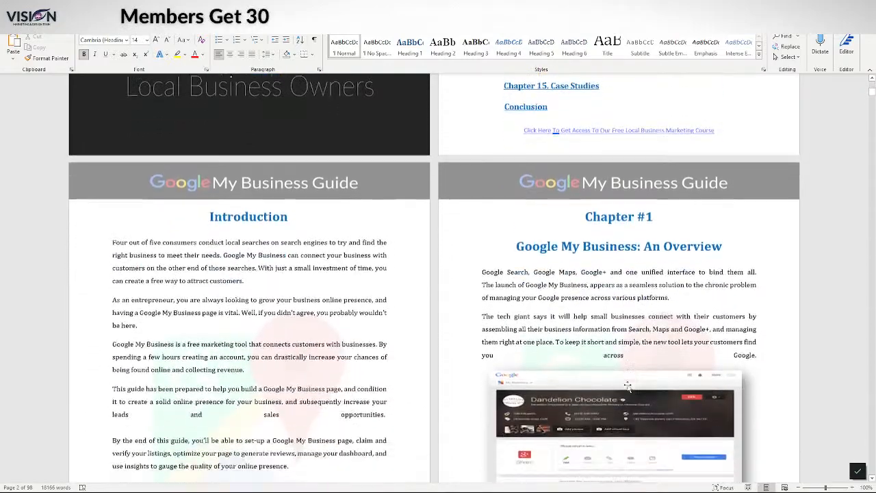
pyautogui.scroll(-4, 623, 388)
pyautogui.scroll(-5, 511, 385)
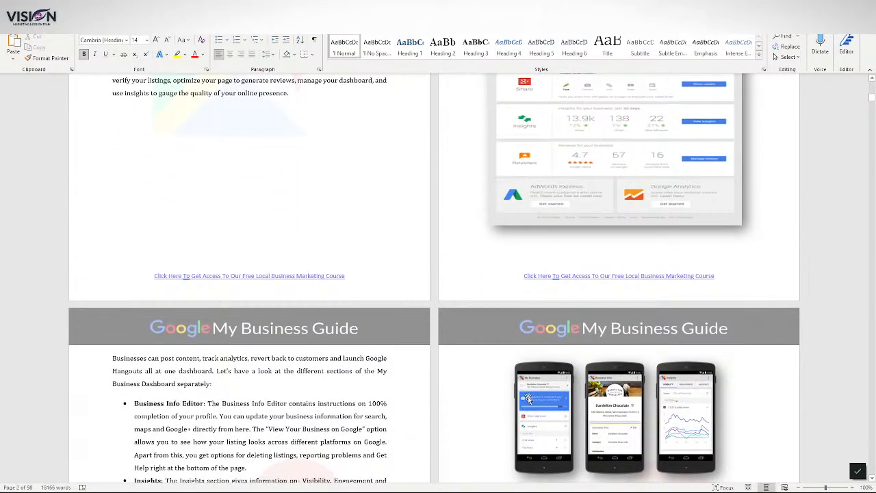
# Examine the guide's Chapter 2 on getting started with Google My Business and Chapter 3 on creating Google Posts
pyautogui.scroll(-20, 592, 421)
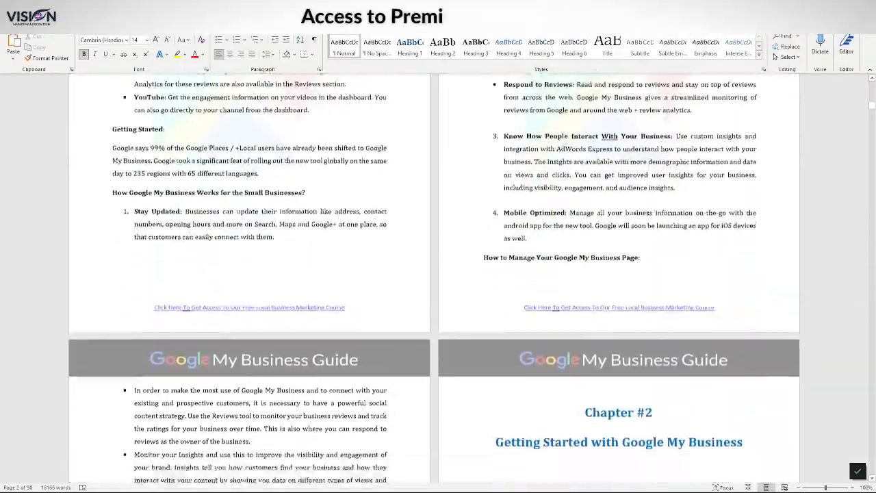
pyautogui.scroll(-20, 567, 408)
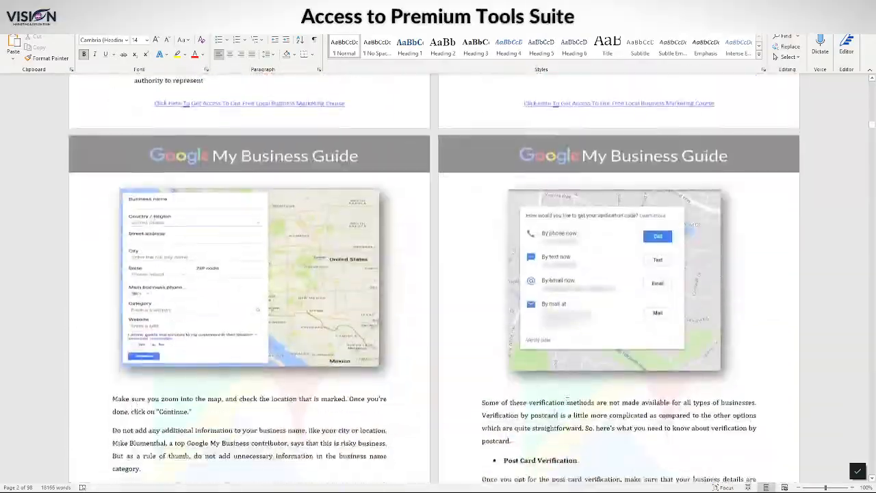
pyautogui.scroll(-20, 565, 399)
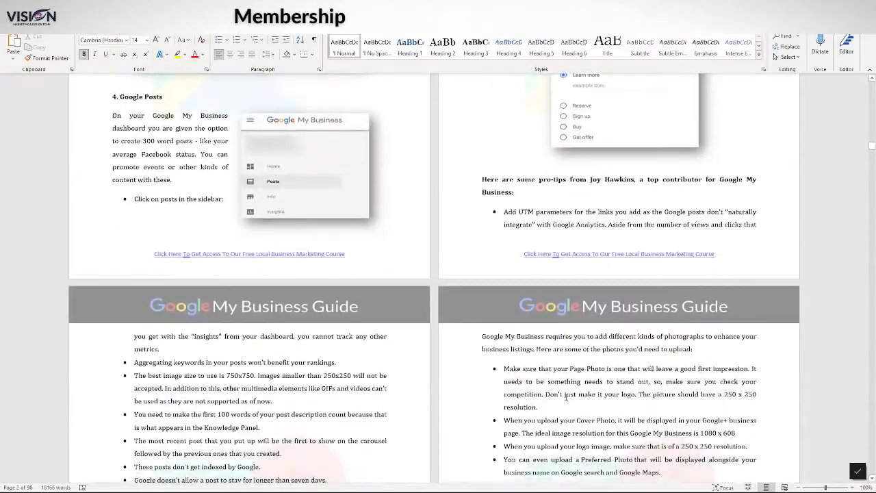
pyautogui.scroll(-15, 628, 385)
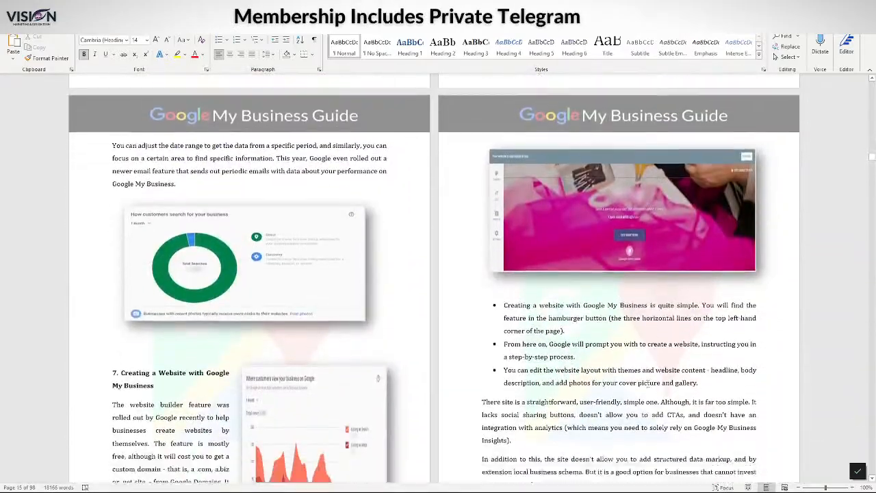
pyautogui.scroll(-15, 629, 385)
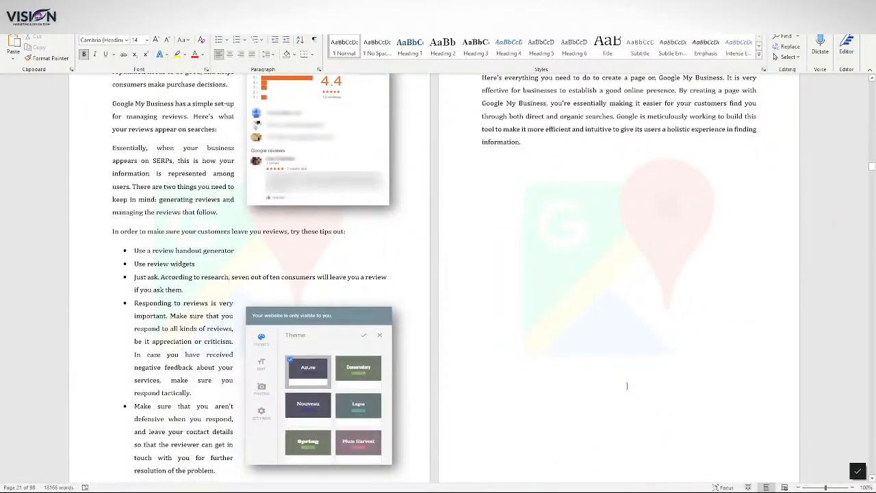
pyautogui.scroll(-12, 622, 387)
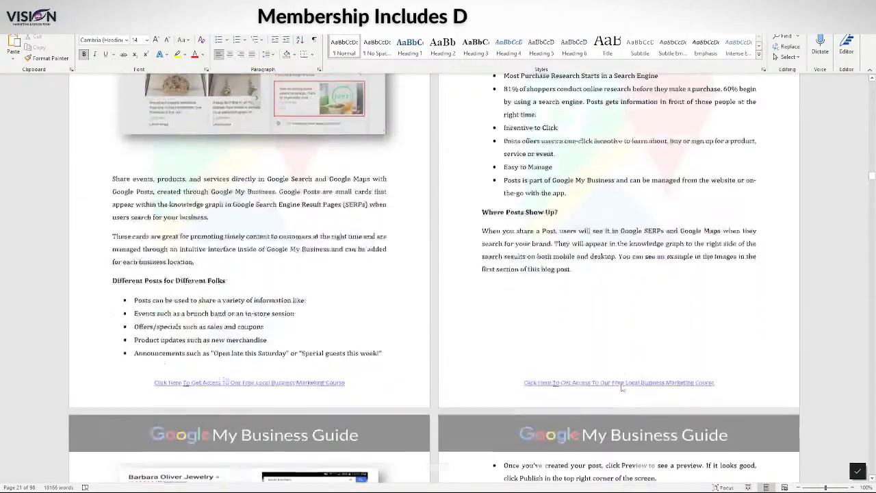
pyautogui.scroll(-12, 657, 361)
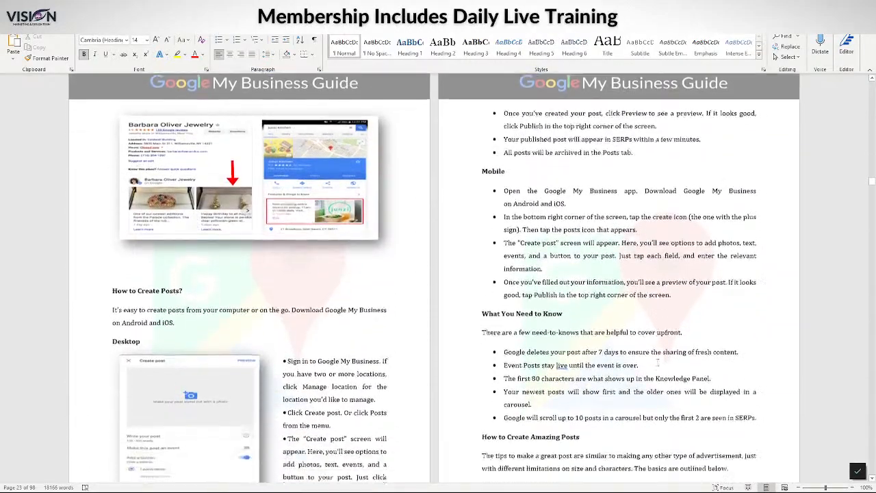
pyautogui.scroll(-15, 649, 380)
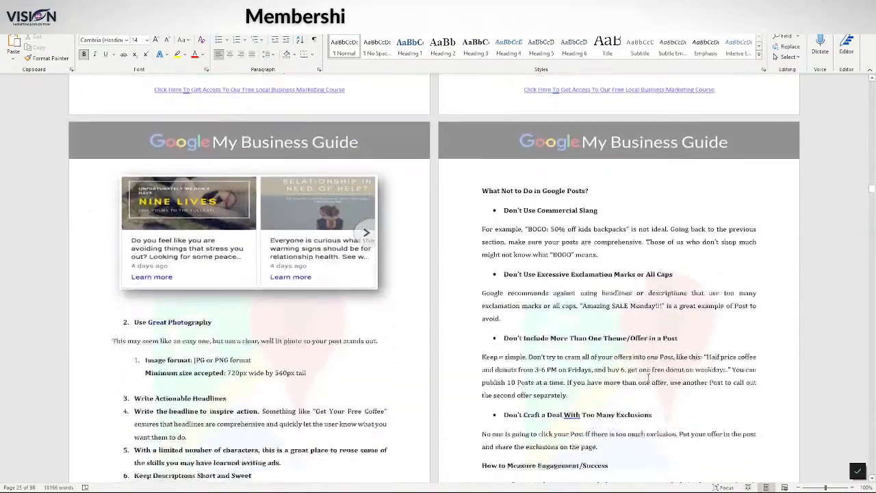
# Review the guide's Chapter 4 tips on local search visibility, including listing optimization, images, categories and reviews
pyautogui.scroll(-20, 645, 377)
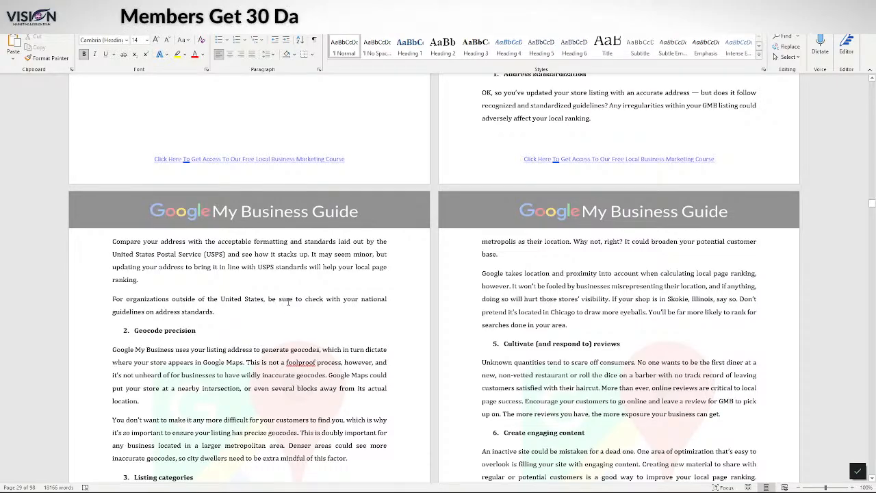
pyautogui.scroll(-5, 427, 287)
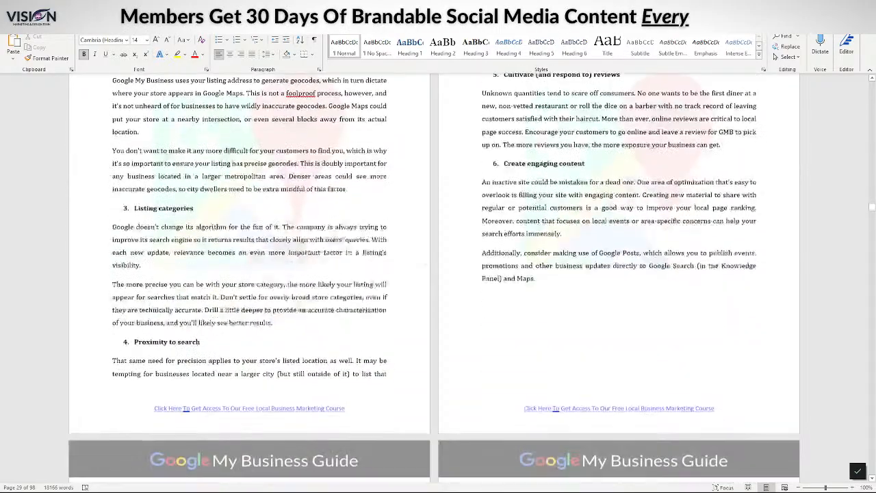
pyautogui.scroll(-10, 426, 288)
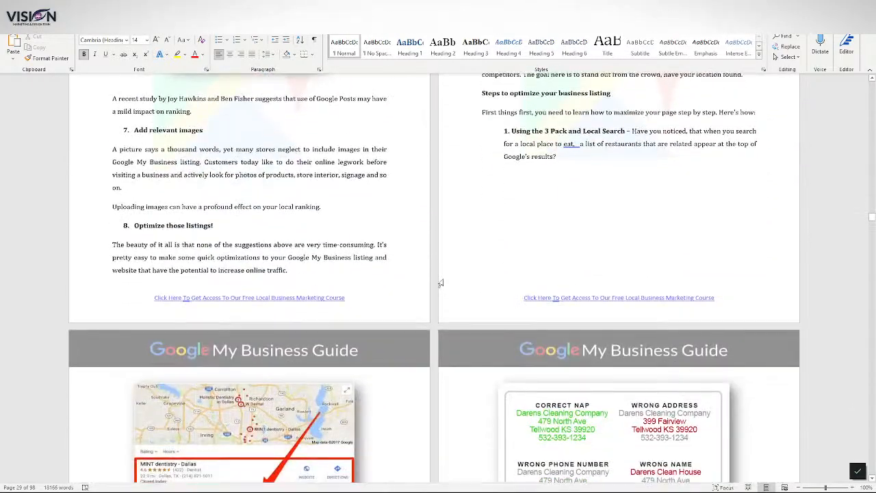
pyautogui.scroll(-20, 441, 282)
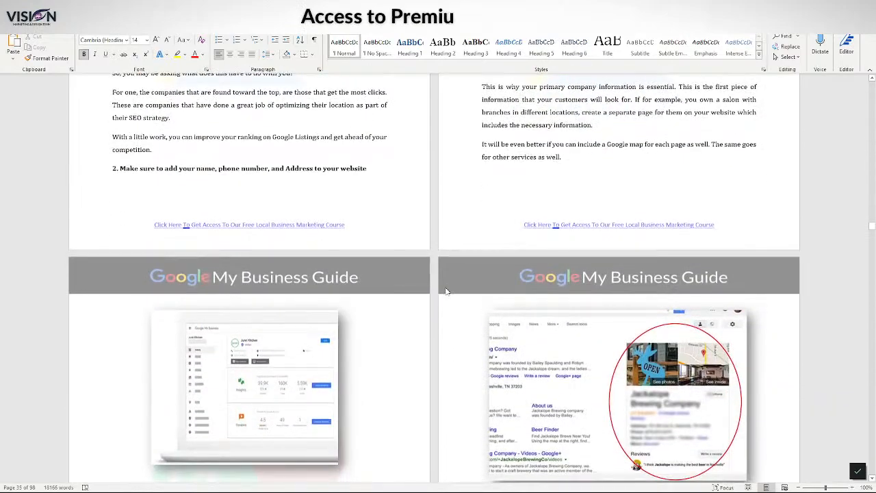
pyautogui.scroll(-10, 446, 290)
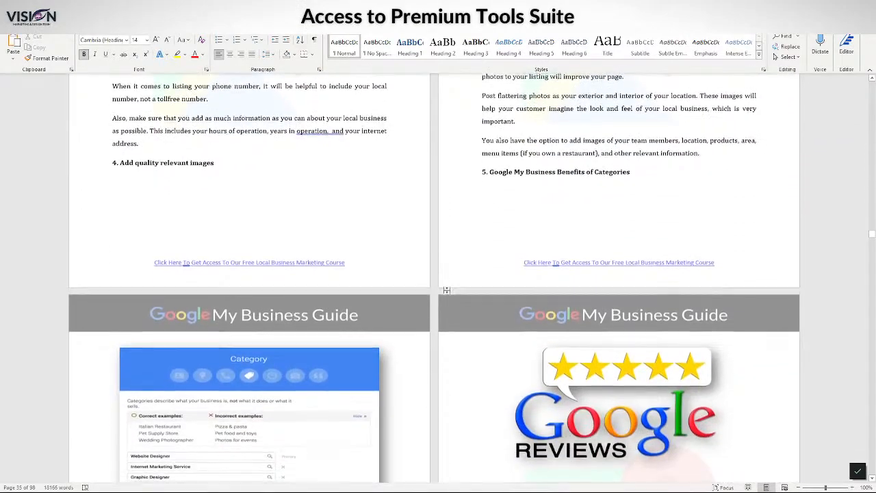
pyautogui.scroll(-5, 443, 294)
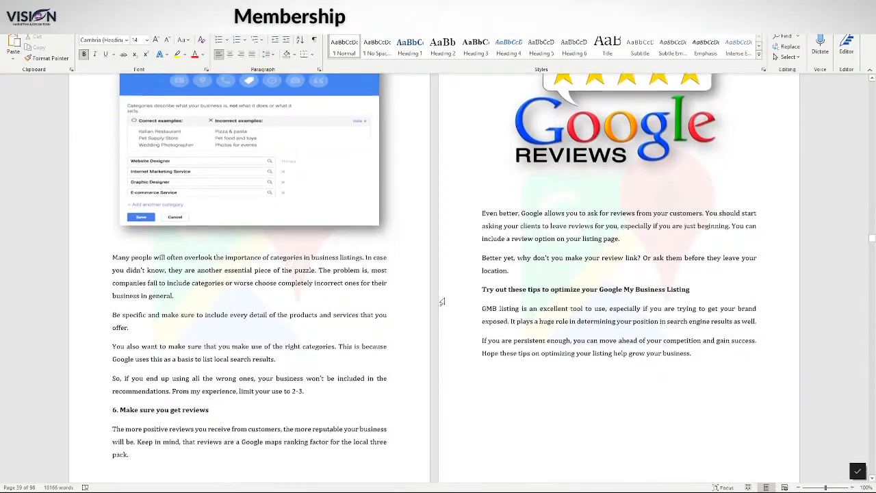
# Look through Chapter 5 on Google My Business tips and tricks and Chapter 6 on the website builder
pyautogui.scroll(-4, 442, 300)
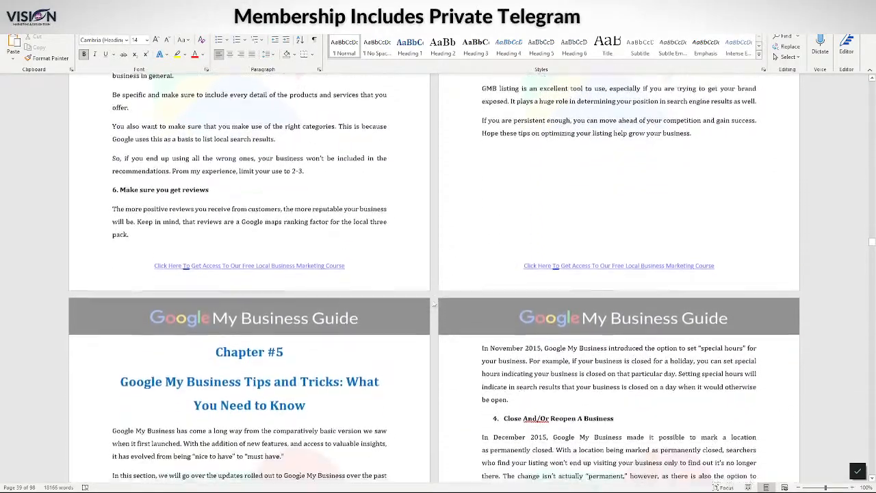
pyautogui.scroll(-7, 435, 304)
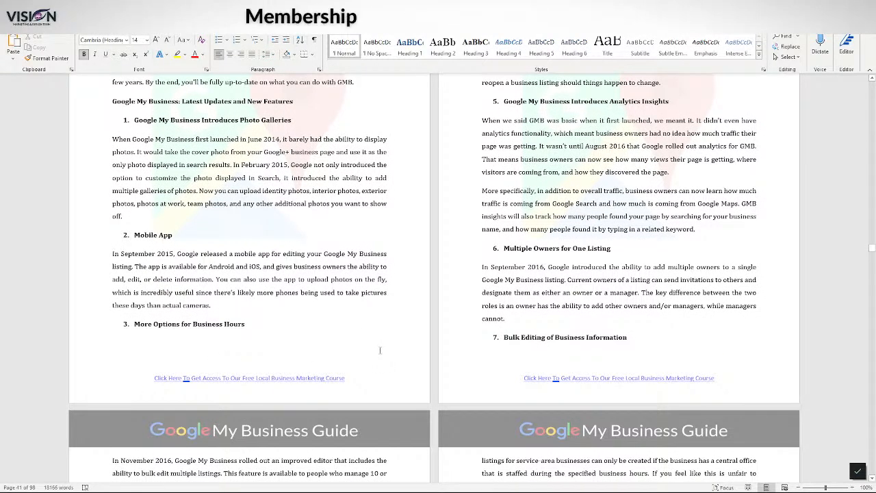
pyautogui.scroll(-10, 375, 368)
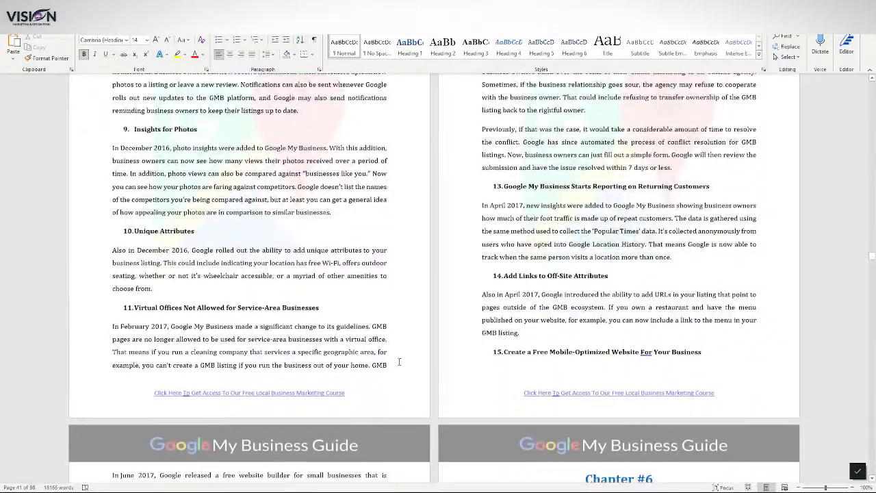
pyautogui.scroll(-5, 410, 356)
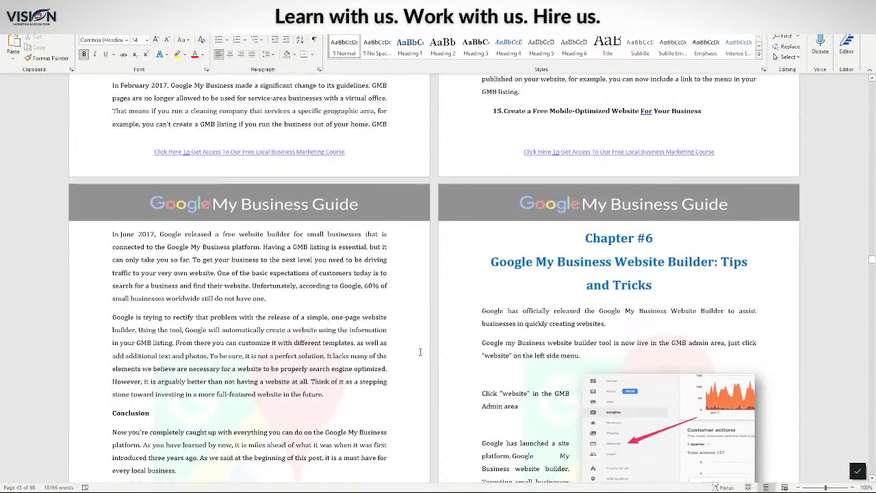
pyautogui.scroll(-8, 420, 353)
pyautogui.scroll(-4, 420, 349)
pyautogui.scroll(-8, 424, 349)
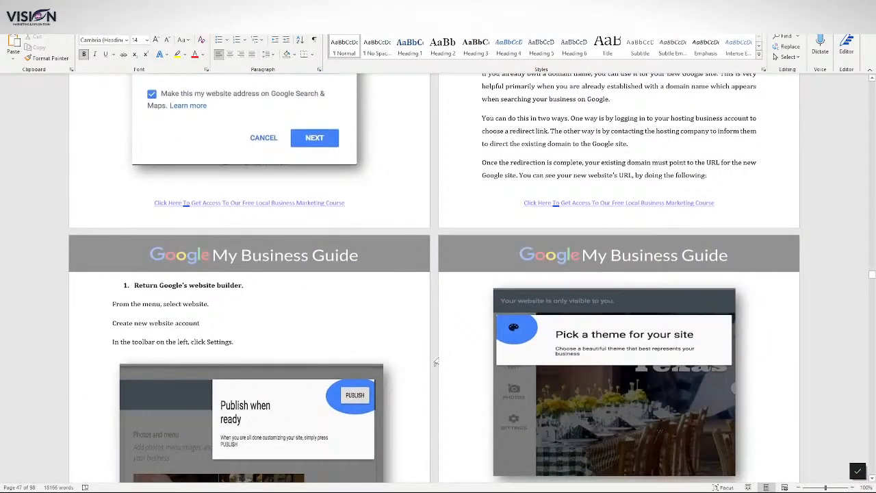
pyautogui.scroll(-5, 435, 363)
pyautogui.scroll(-7, 435, 361)
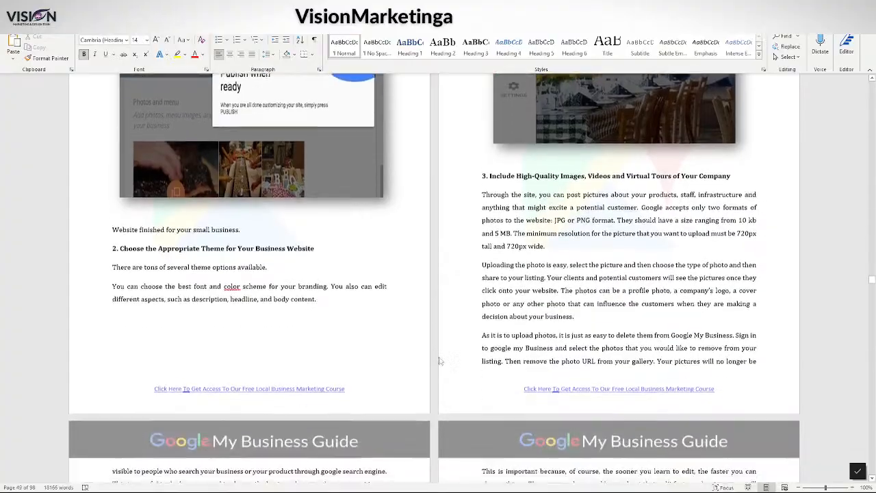
pyautogui.scroll(-12, 435, 362)
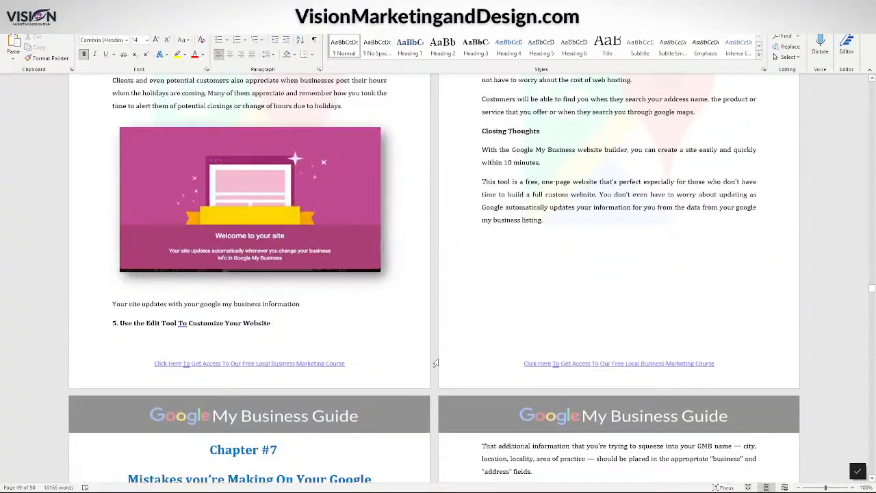
# Examine Chapter 7 of the guide, covering the common mistakes made on a Google business listing
pyautogui.scroll(-14, 435, 364)
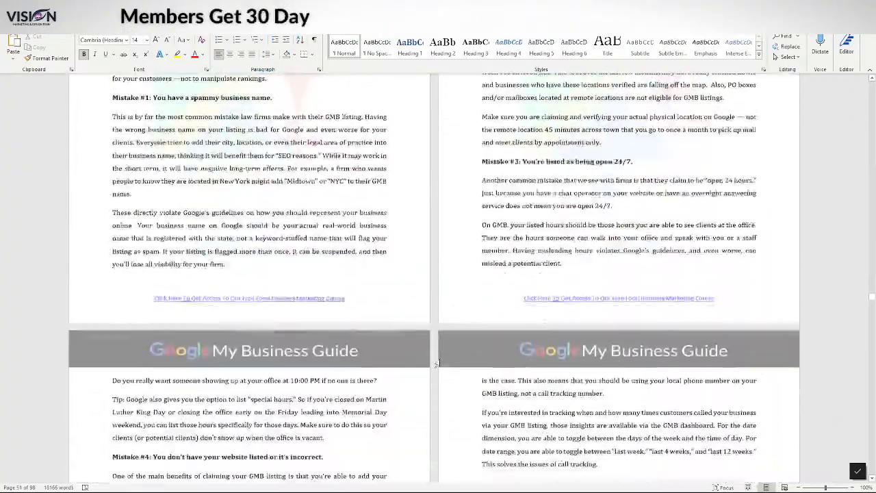
pyautogui.scroll(-14, 435, 364)
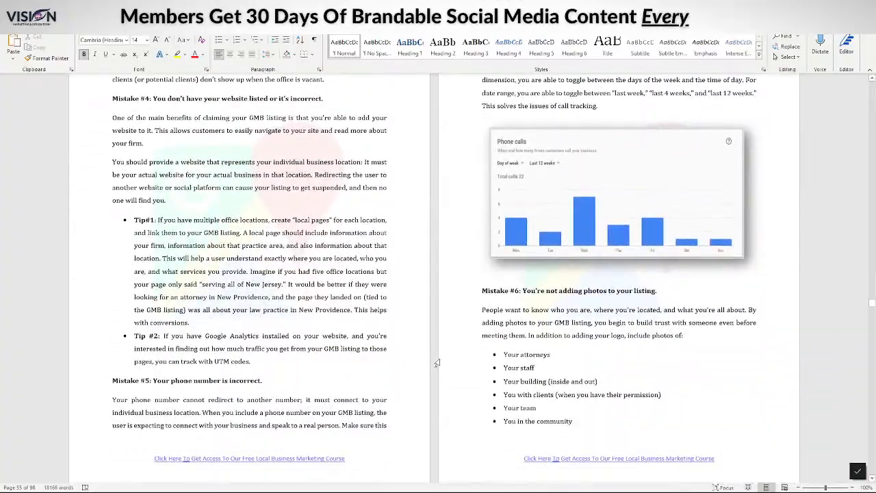
pyautogui.scroll(-18, 439, 366)
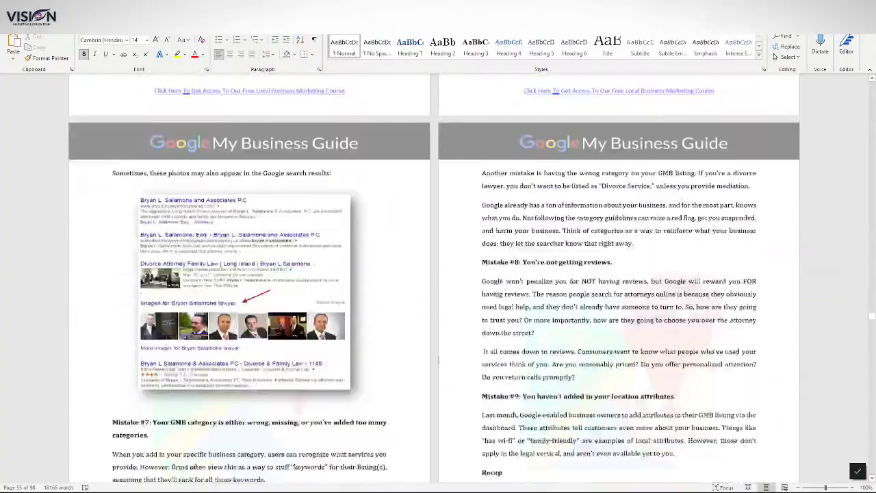
pyautogui.scroll(-1, 527, 265)
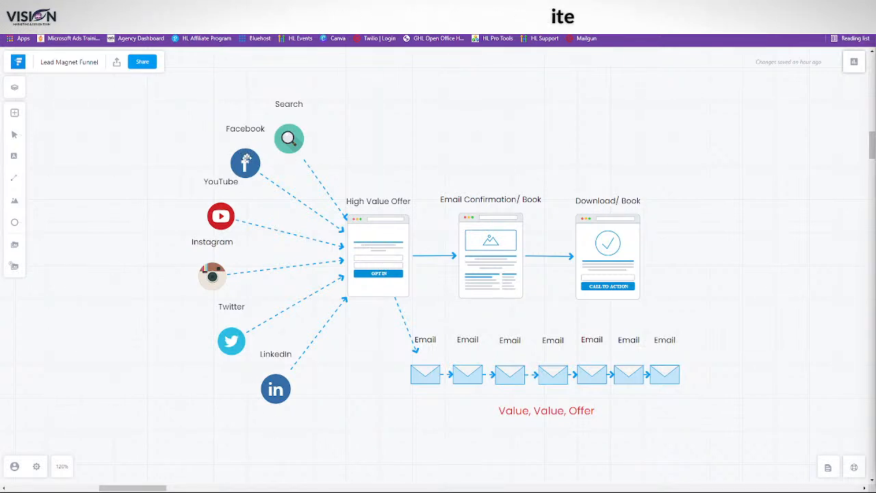
pyautogui.click(342, 247)
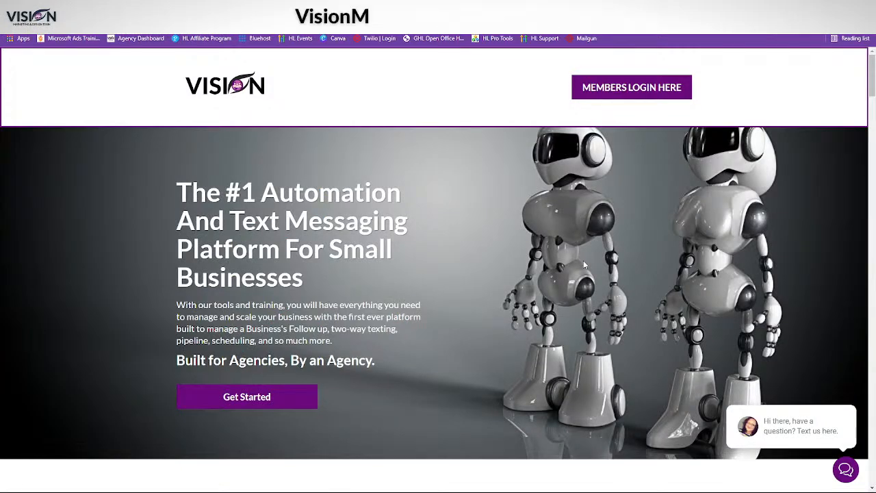
# Review the Vision website's platform features, the Entrepreneurs plan's price and feature list, and the agency free trial offer
pyautogui.scroll(-8, 583, 260)
pyautogui.scroll(-13, 756, 300)
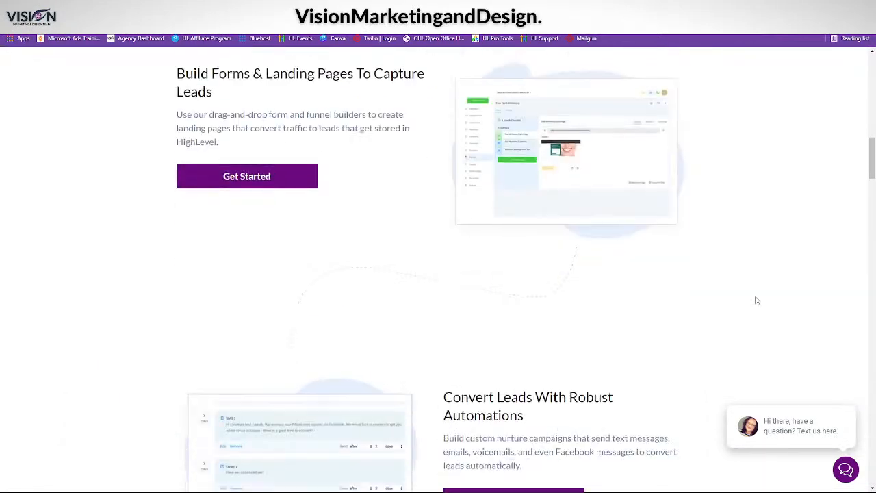
pyautogui.scroll(-15, 754, 296)
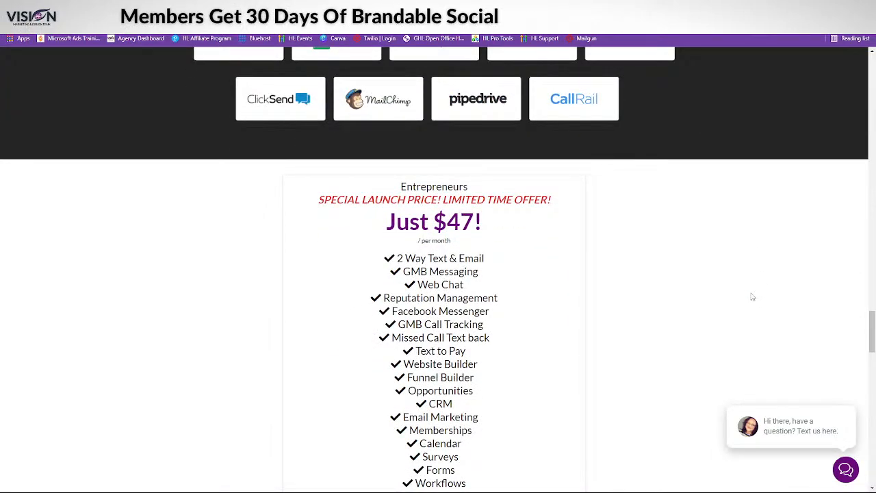
pyautogui.scroll(-1, 752, 296)
pyautogui.scroll(-1, 753, 296)
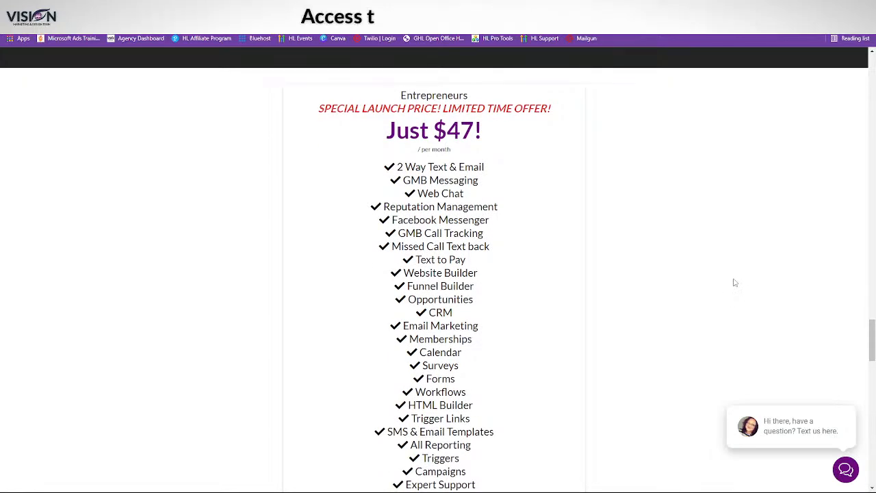
pyautogui.scroll(-1, 725, 278)
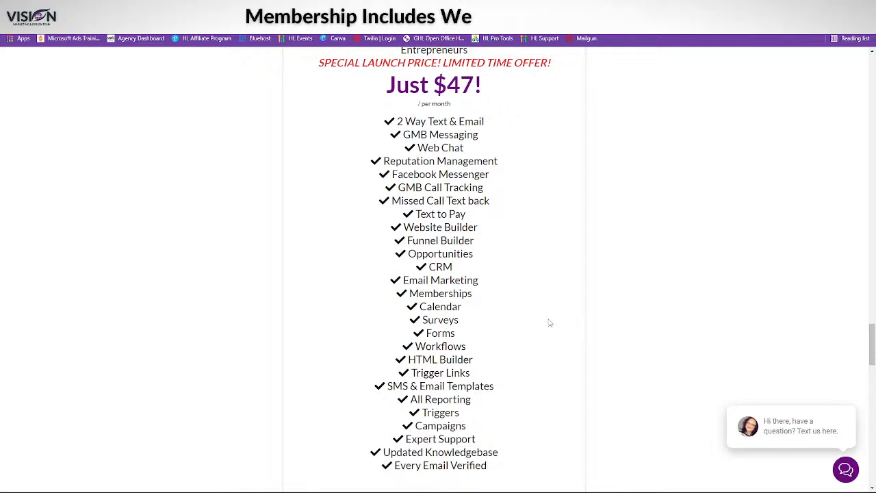
pyautogui.scroll(-1, 552, 326)
pyautogui.scroll(-5, 557, 239)
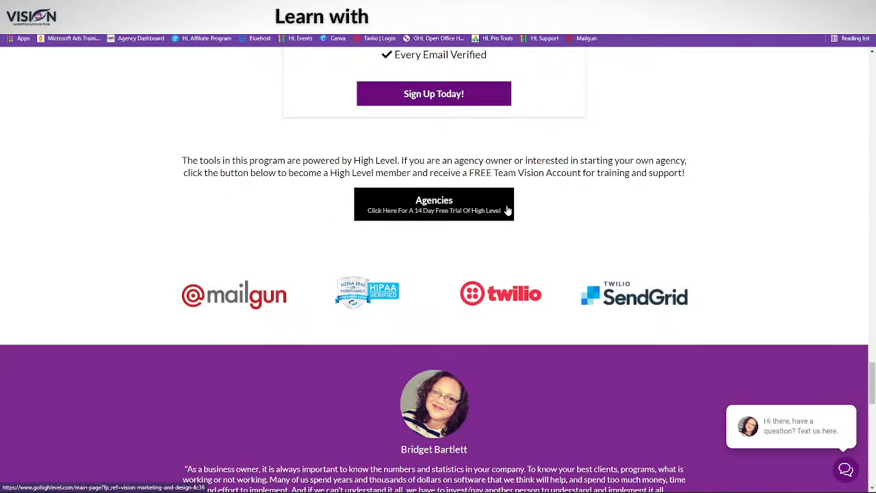
# Open the agencies' HighLevel free trial page and review its features and the Agency Starter and Agency Unlimited pricing plans
pyautogui.click(441, 210)
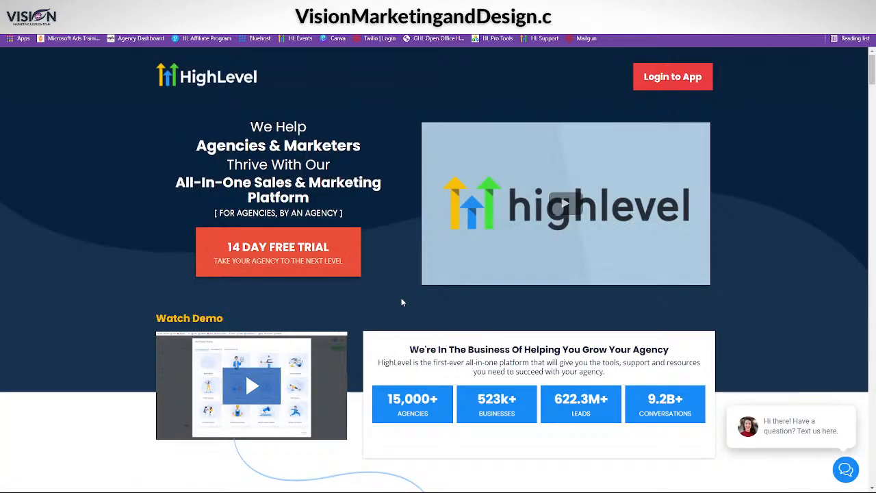
pyautogui.scroll(-10, 504, 451)
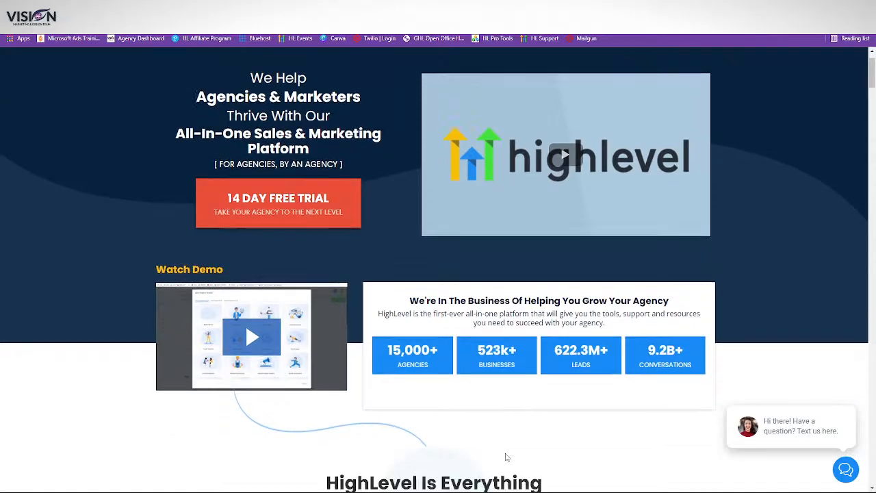
pyautogui.scroll(-15, 573, 405)
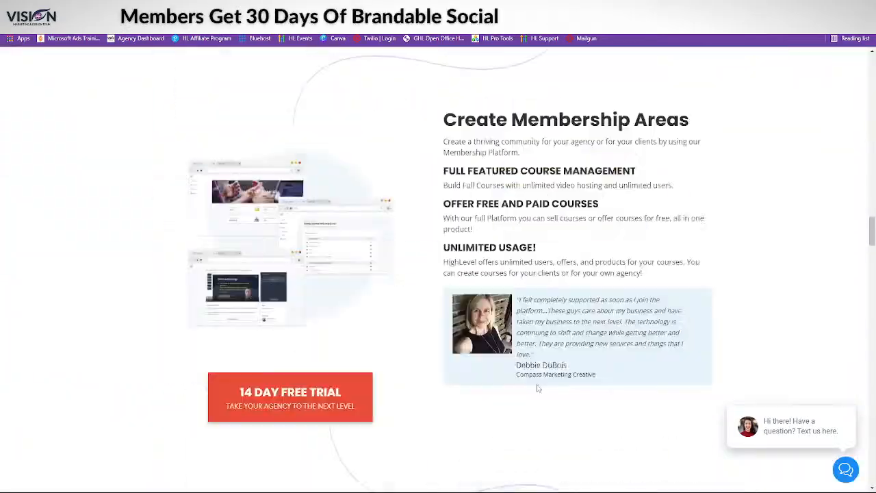
pyautogui.scroll(-15, 514, 378)
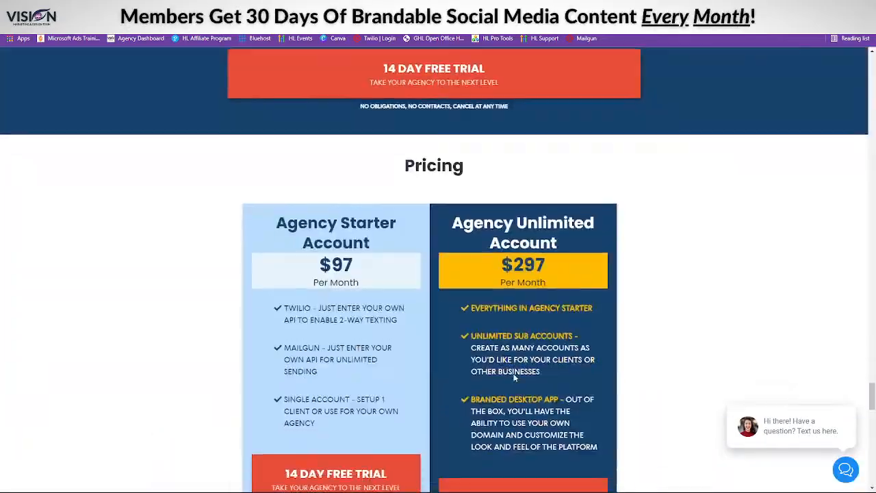
pyautogui.scroll(1, 402, 323)
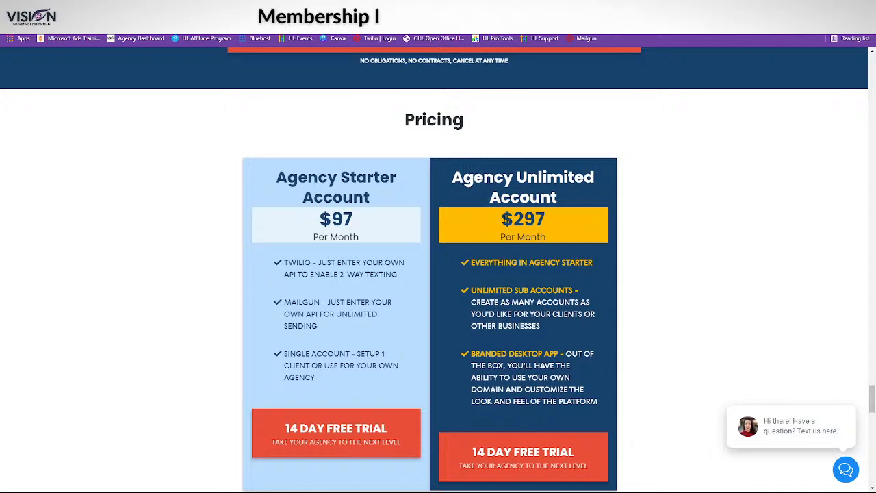
pyautogui.moveTo(501, 219); pyautogui.dragTo(552, 219)
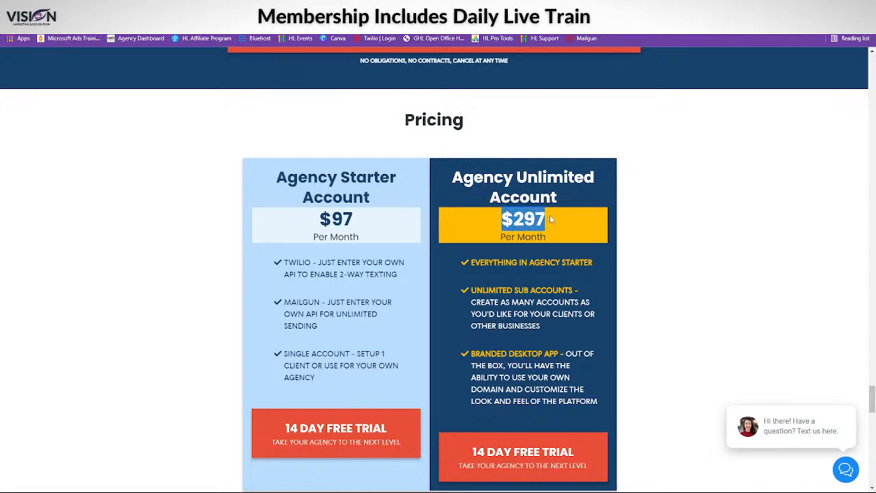
pyautogui.click(679, 215)
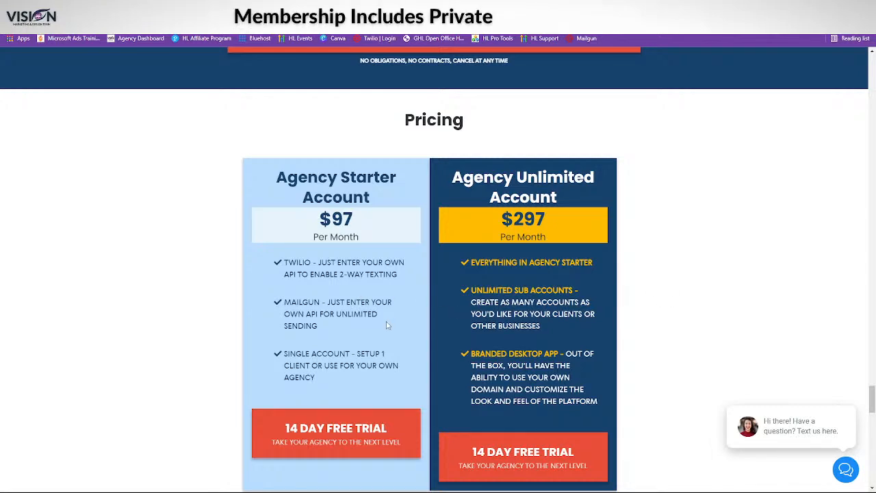
pyautogui.scroll(-1, 399, 325)
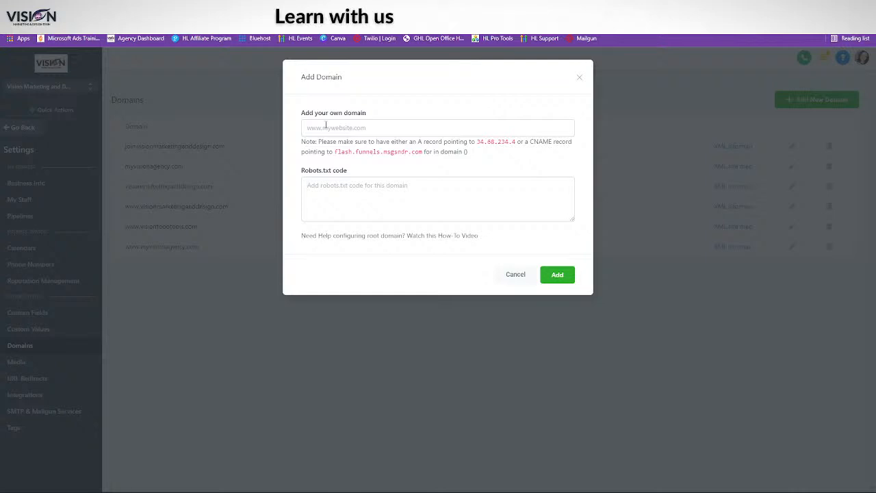
# Enter visionmarketinganddesign.com as the new domain and highlight the note's A record address and pointing instructions
pyautogui.click(329, 127)
pyautogui.write('VISIONMARKET')
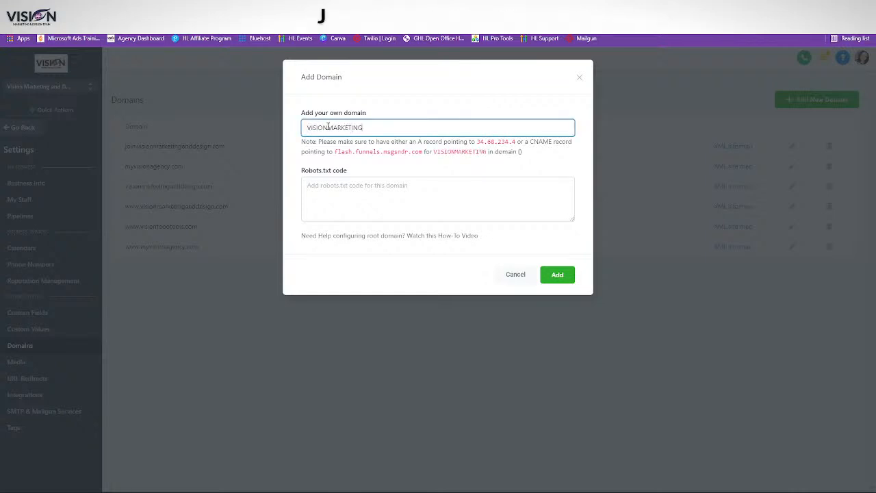
pyautogui.write('I')
pyautogui.hotkey('ctrl', 'a')
pyautogui.press('BackSpace')
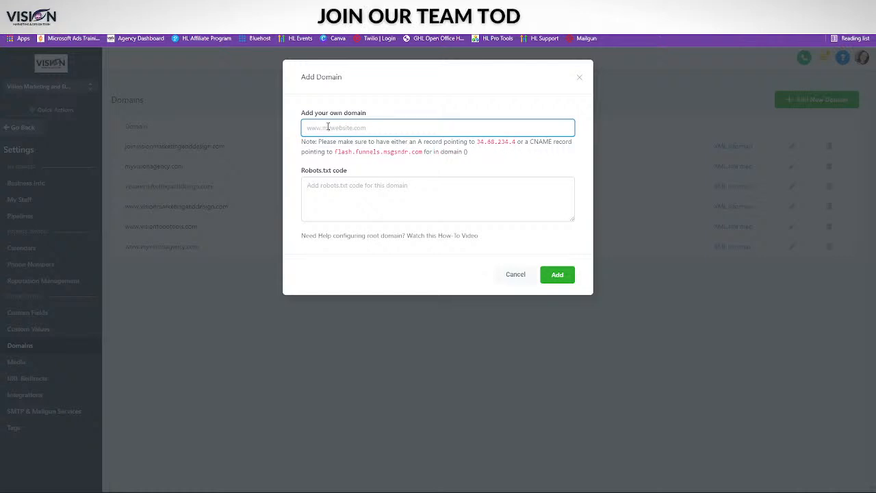
pyautogui.write('visionmar')
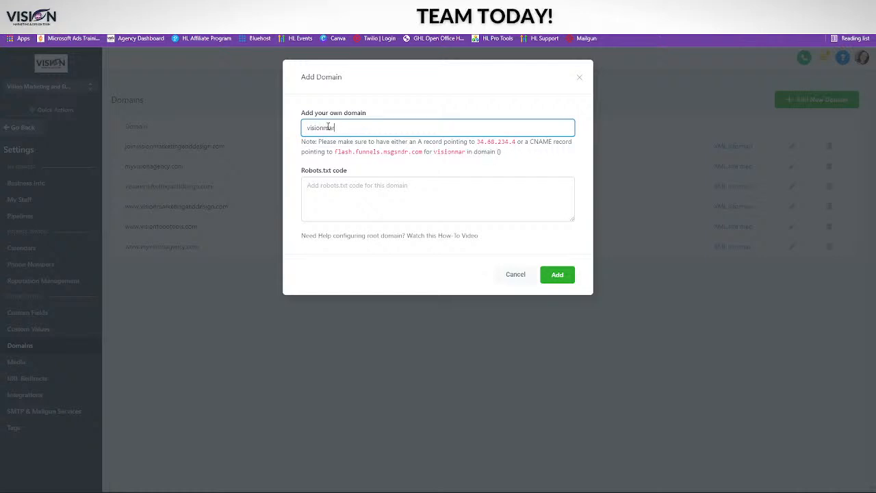
pyautogui.write('ketinganddesign.com')
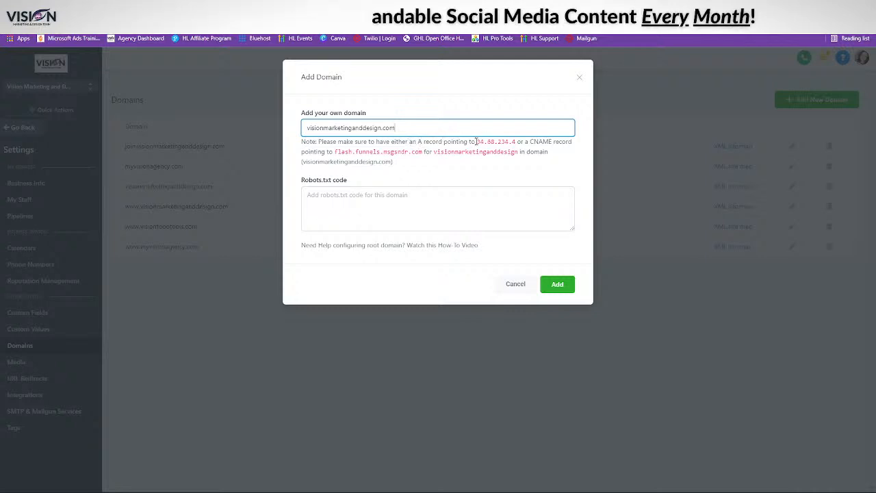
pyautogui.moveTo(477, 141); pyautogui.dragTo(523, 139)
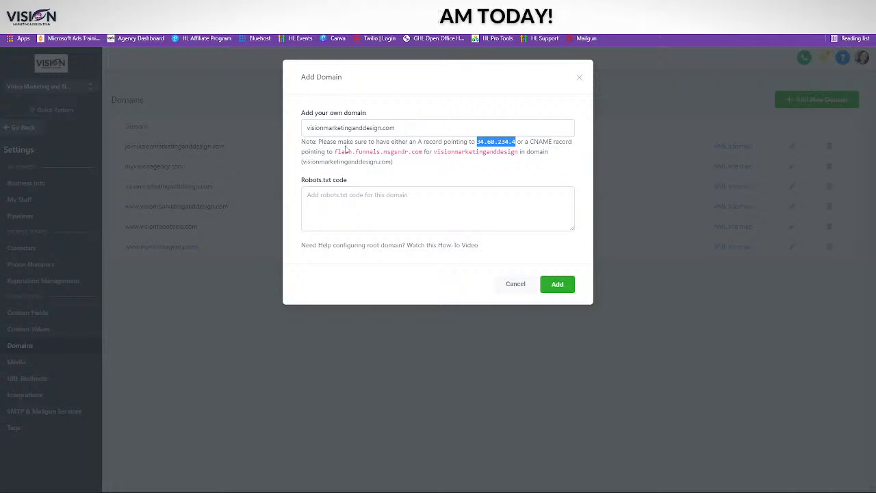
pyautogui.moveTo(317, 141); pyautogui.dragTo(407, 166)
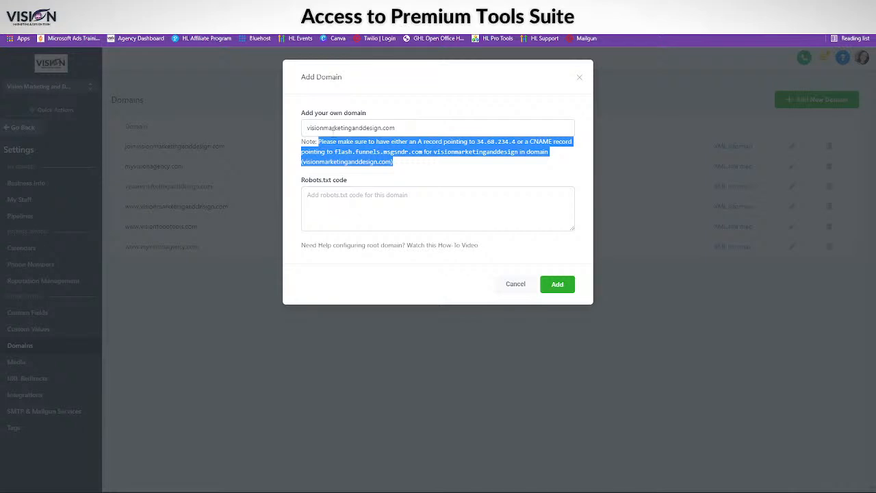
# Change the new domain to the subdomain gmb.visionmarketinganddesign.com and highlight the note's CNAME record instruction
pyautogui.click(306, 127)
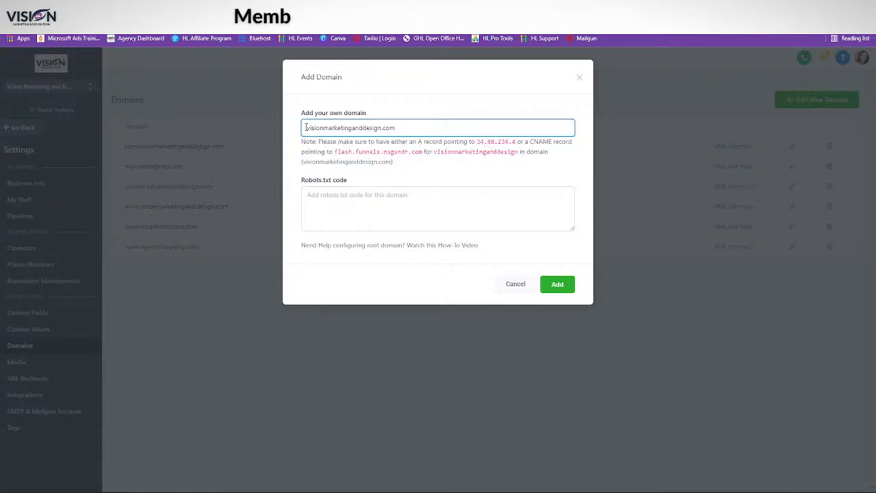
pyautogui.write('gmb')
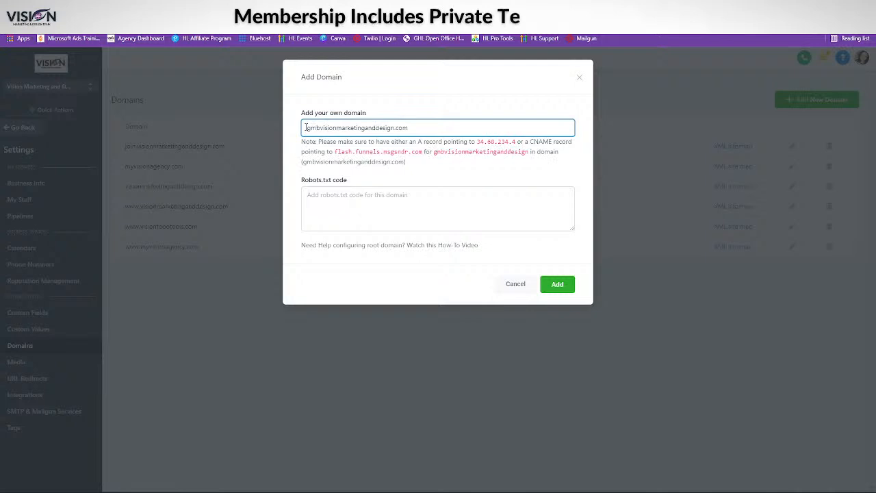
pyautogui.write('.')
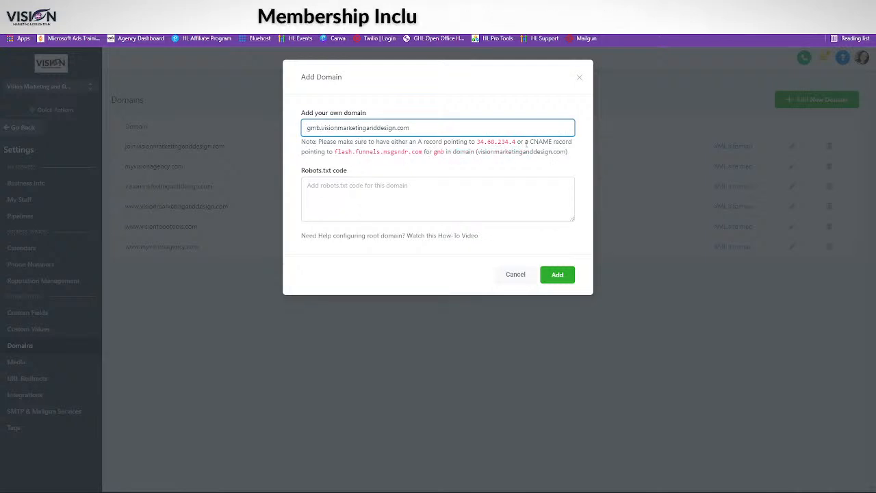
pyautogui.moveTo(529, 142); pyautogui.dragTo(550, 149)
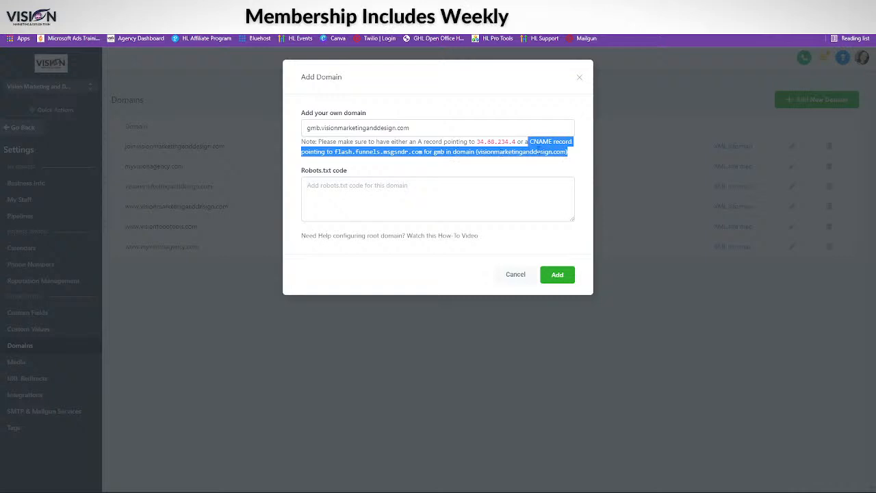
pyautogui.click(542, 144)
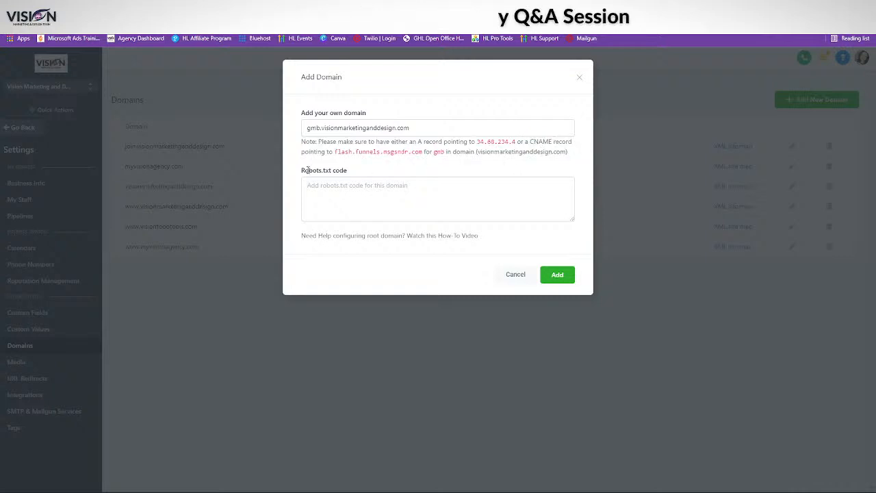
# Copy the CNAME target flash.funnels.msgsndr.com from the domain note for use in the DNS records
pyautogui.click(274, 8)
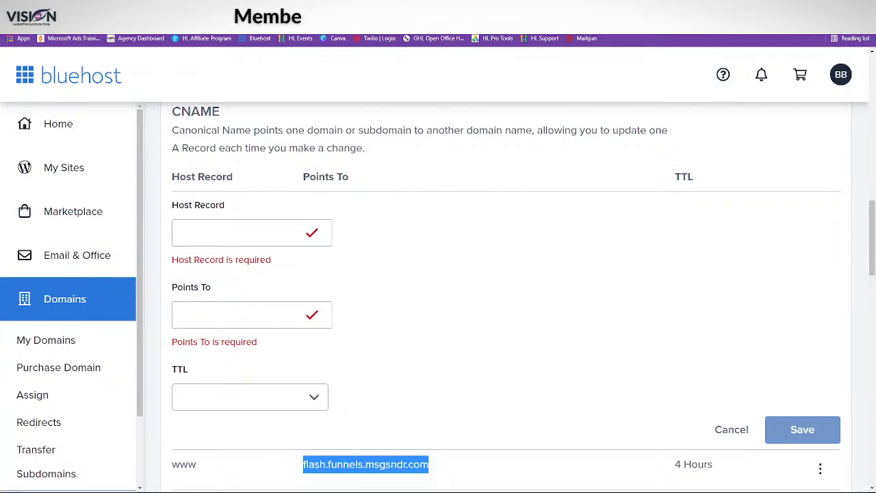
pyautogui.click(287, 8)
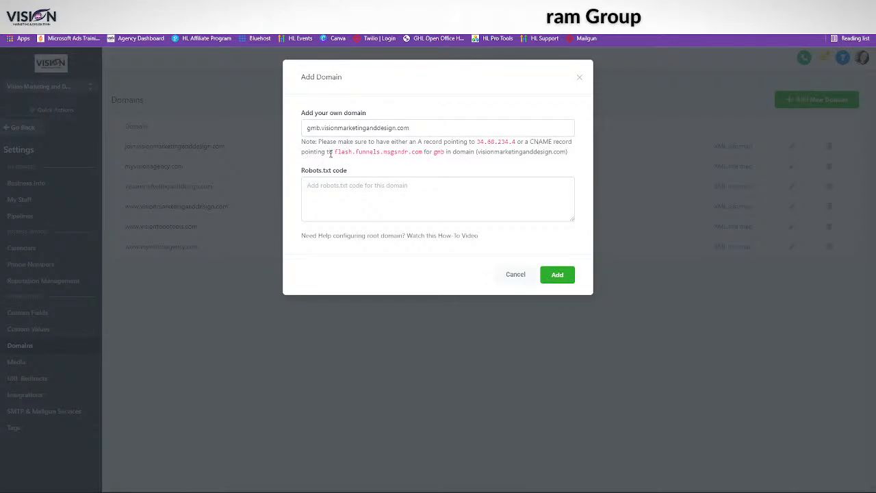
pyautogui.moveTo(334, 152); pyautogui.dragTo(423, 152)
pyautogui.rightClick(409, 154)
pyautogui.click(419, 163)
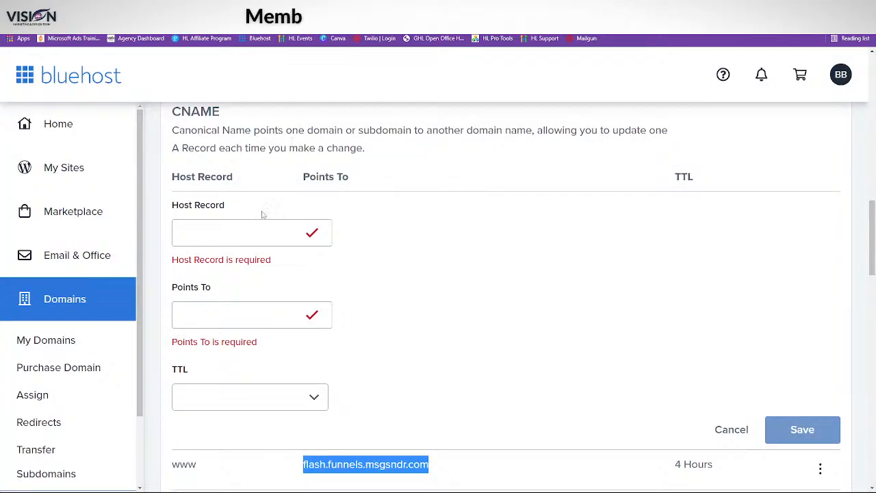
# In Bluehost, save a CNAME record with host gmb pointing to flash.funnels.msgsndr.com and 4 Hours TTL, and look over the DNS records
pyautogui.click(209, 232)
pyautogui.write('gmb')
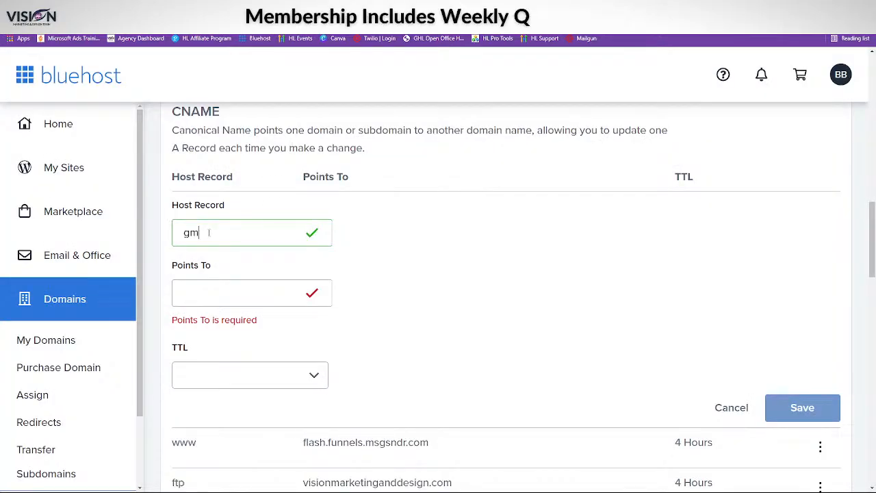
pyautogui.click(201, 290)
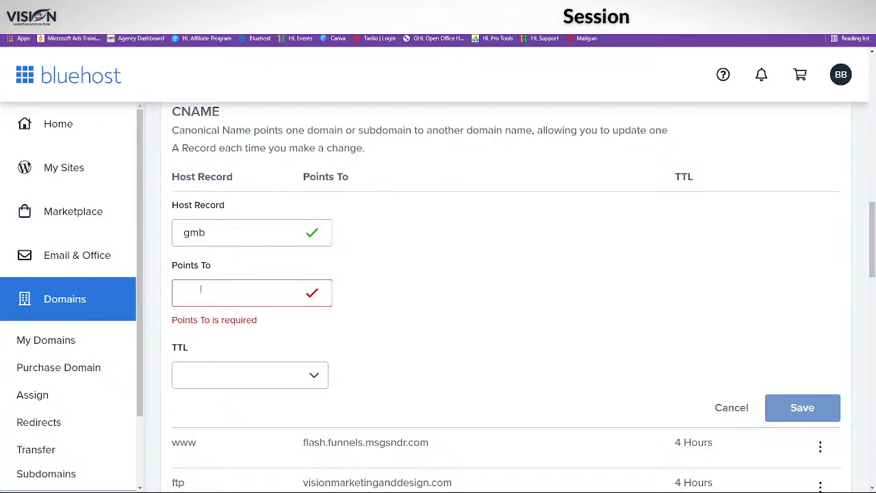
pyautogui.hotkey('ctrl', 'v')
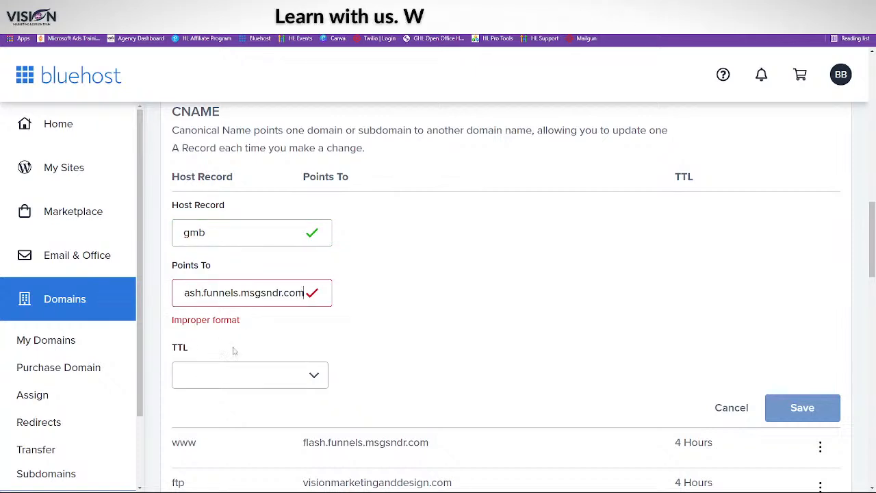
pyautogui.click(611, 334)
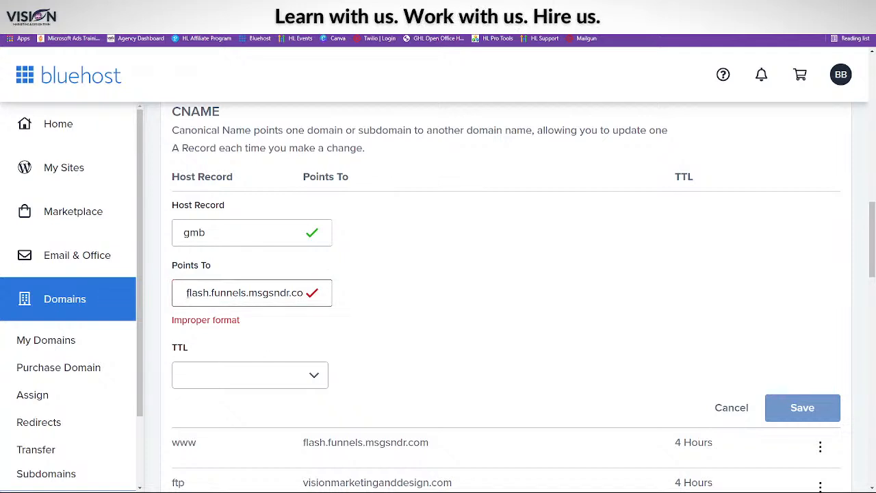
pyautogui.click(272, 356)
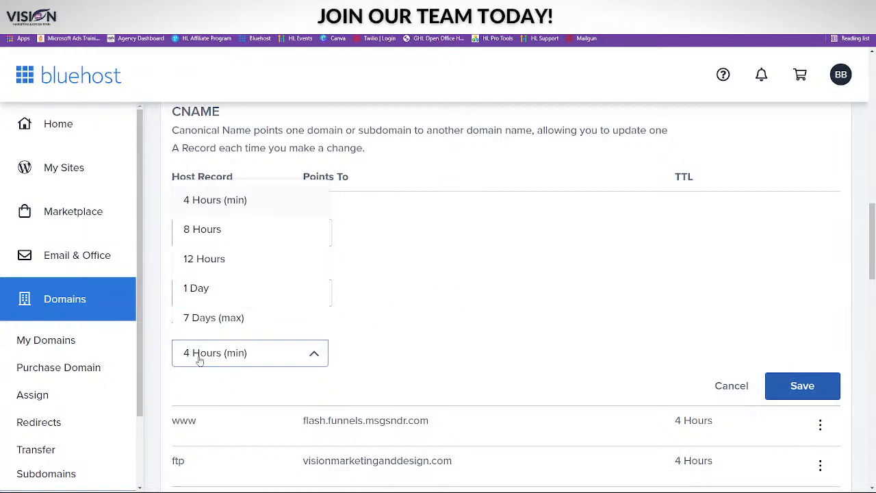
pyautogui.click(198, 359)
pyautogui.click(313, 355)
pyautogui.click(199, 357)
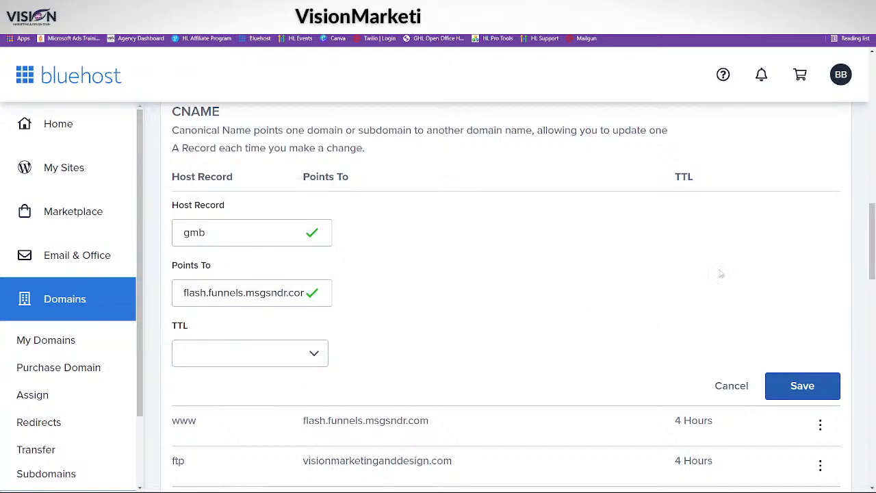
pyautogui.click(795, 387)
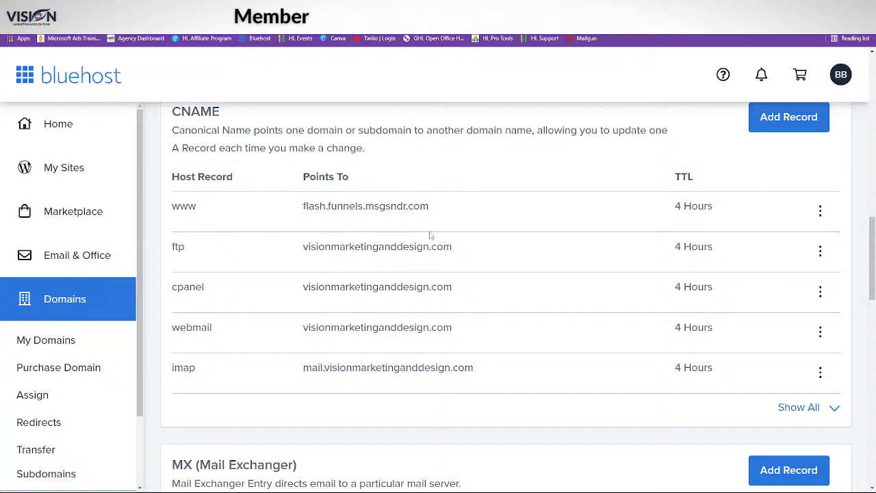
pyautogui.scroll(6, 354, 192)
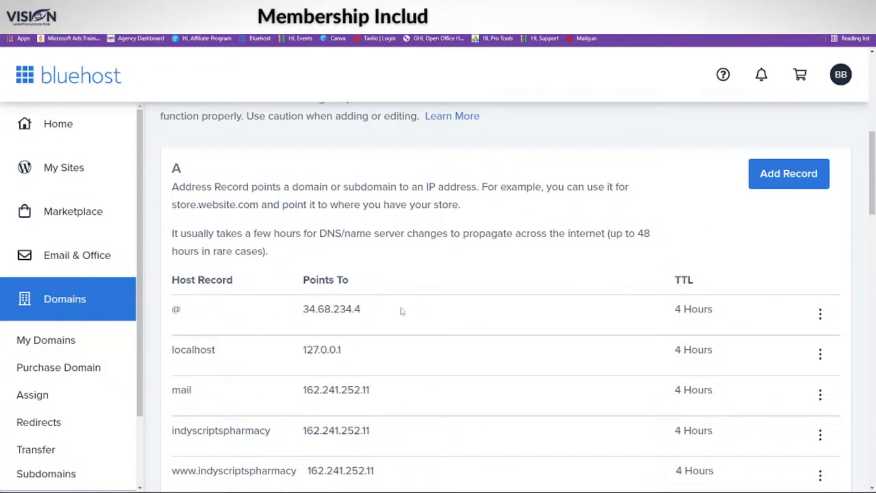
pyautogui.scroll(-6, 410, 345)
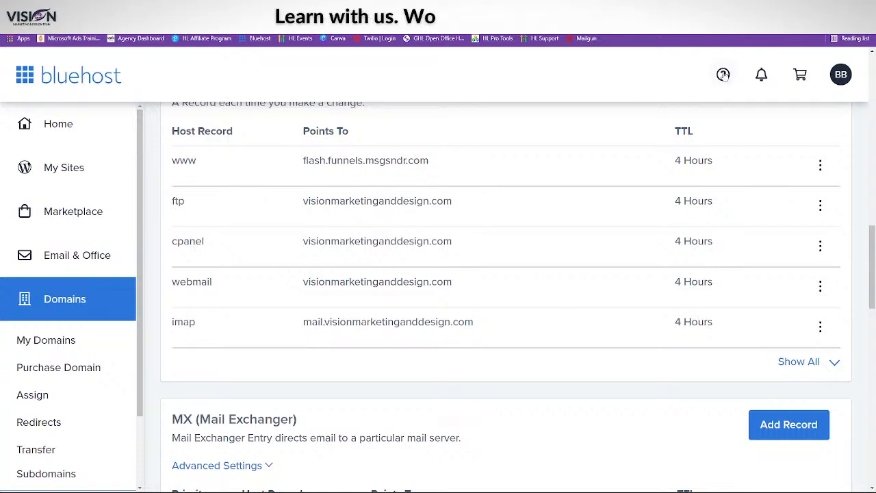
# Return to HighLevel, add the gmb.visionmarketinganddesign.com domain and look through the funnels available for linking to it
pyautogui.hotkey('ctrl', 'shift', 'Tab')
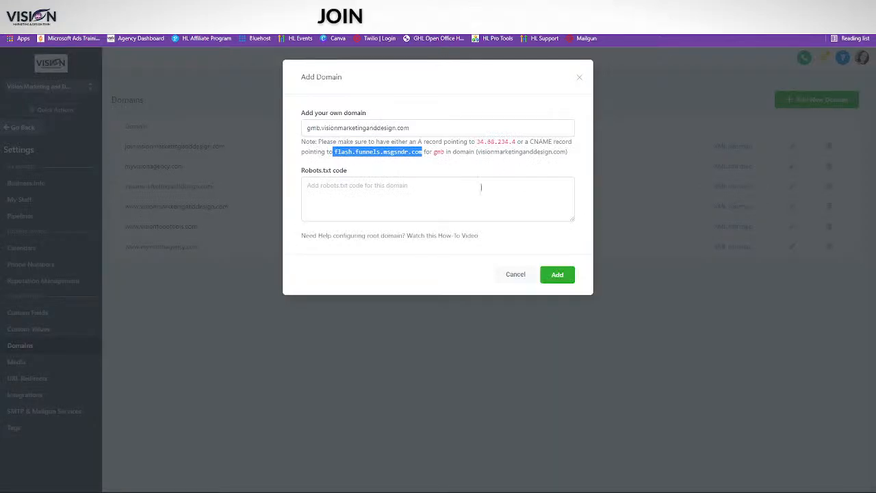
pyautogui.click(557, 275)
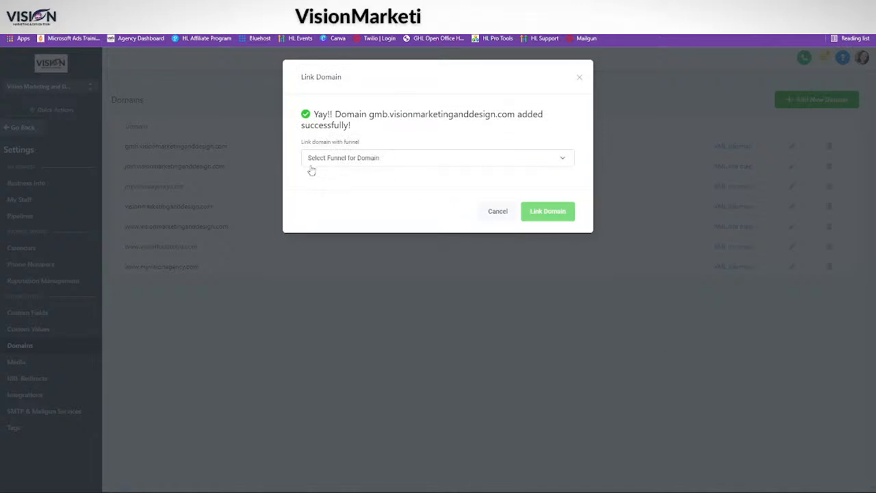
pyautogui.click(366, 159)
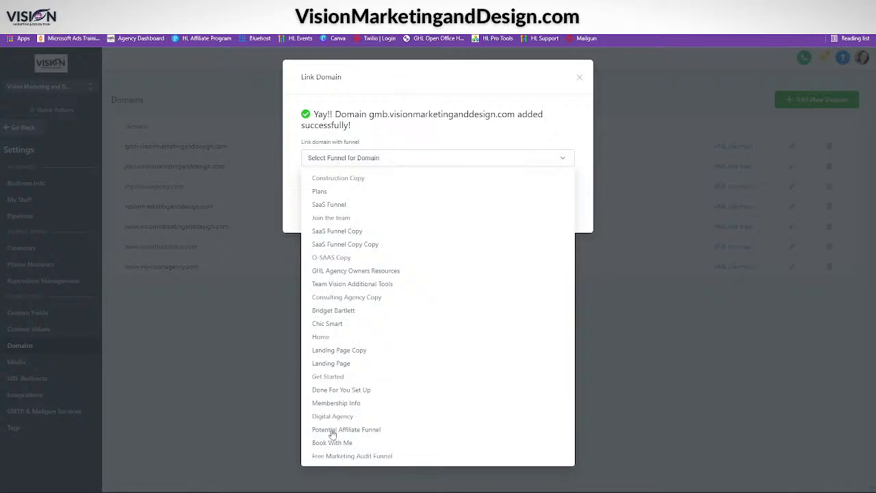
pyautogui.click(381, 133)
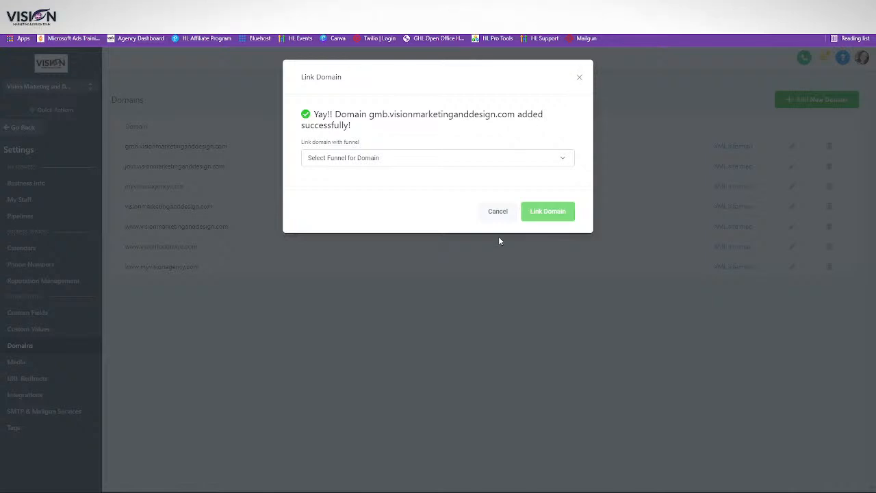
# Skip linking the domain to an existing funnel, leave the settings and create a new funnel named GMB
pyautogui.click(497, 211)
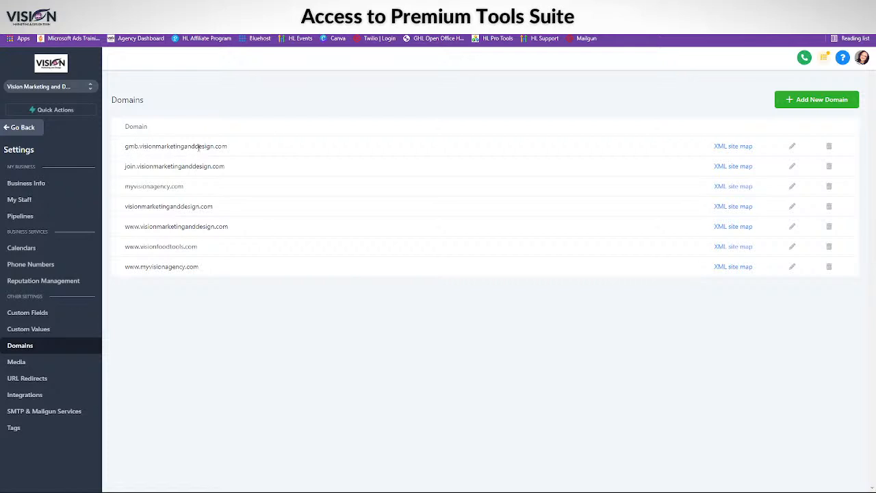
pyautogui.click(28, 130)
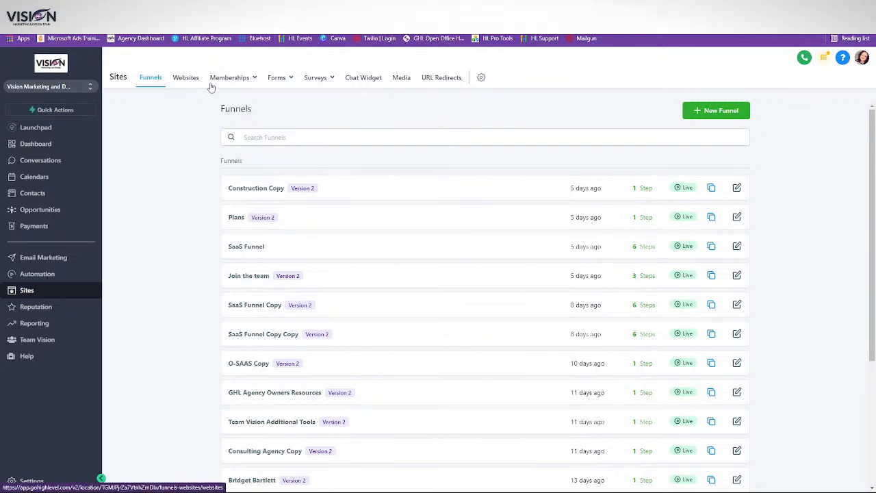
pyautogui.moveTo(327, 85)
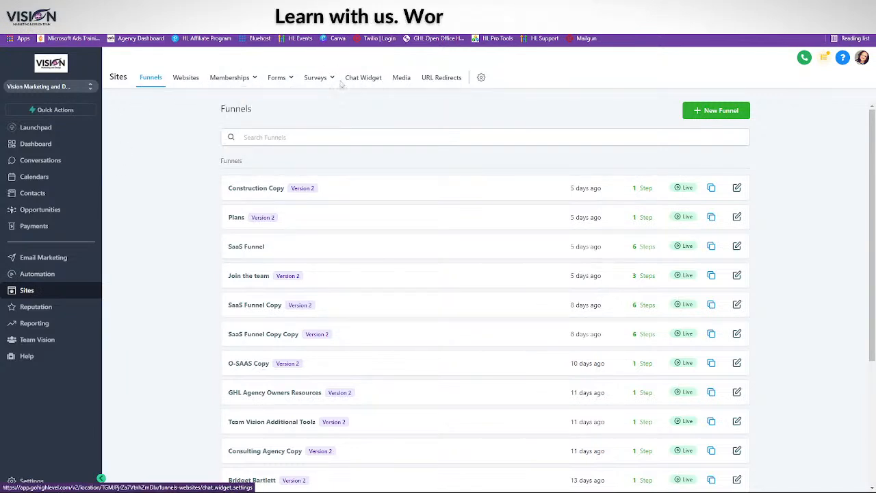
pyautogui.click(715, 110)
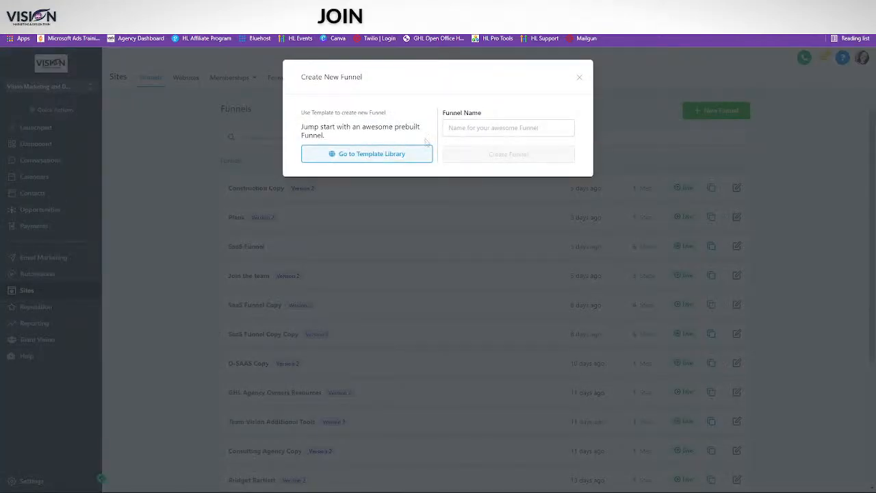
pyautogui.click(513, 128)
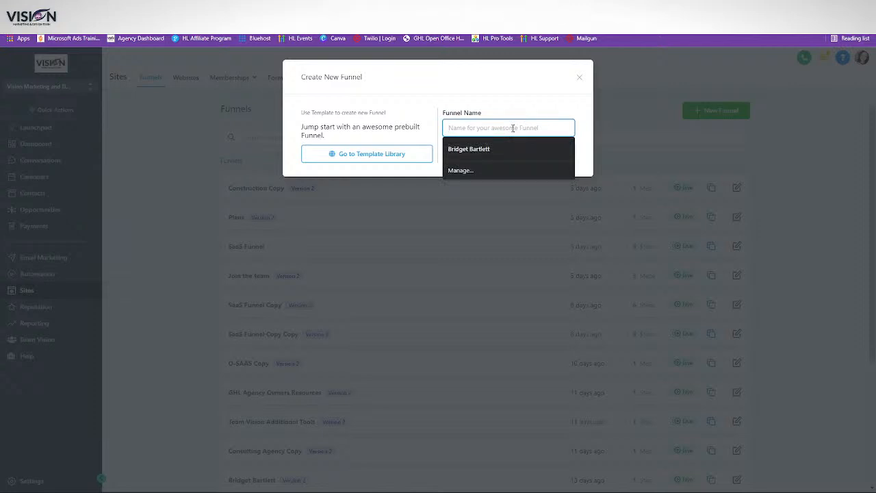
pyautogui.write('GMB')
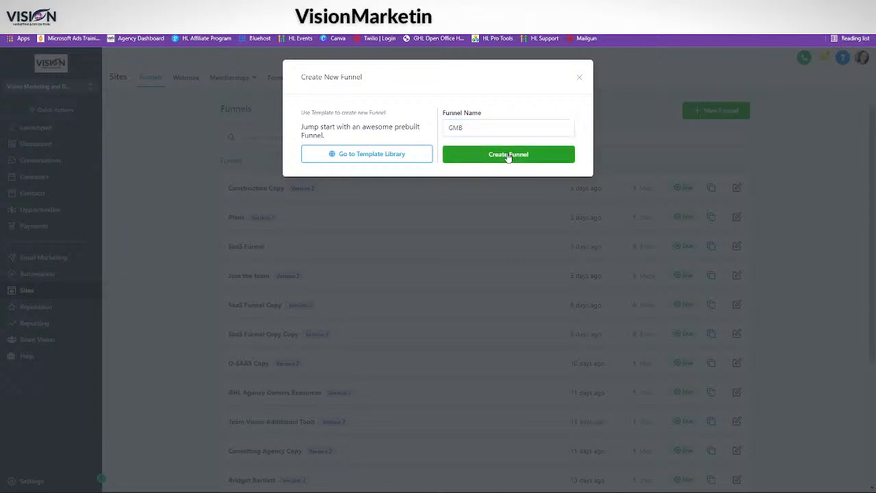
pyautogui.click(508, 156)
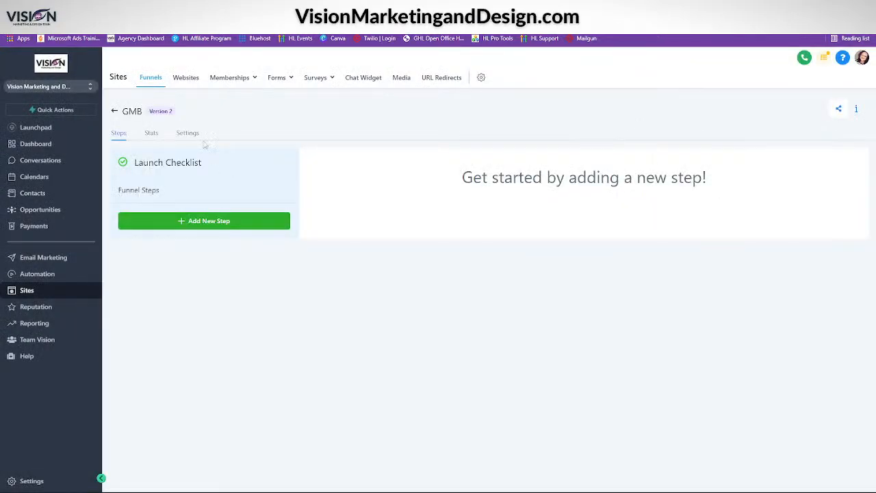
# Assign the domain gmb.visionmarketinganddesign.com to the GMB funnel in its settings and save
pyautogui.click(188, 134)
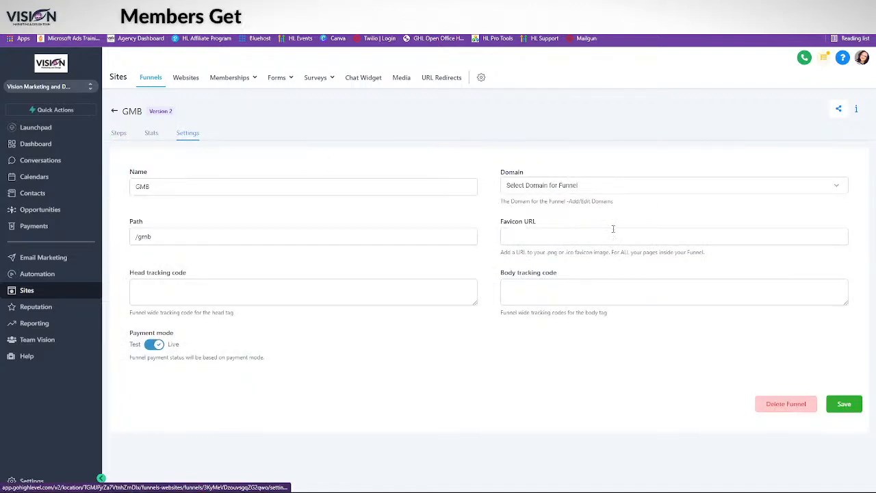
pyautogui.click(556, 186)
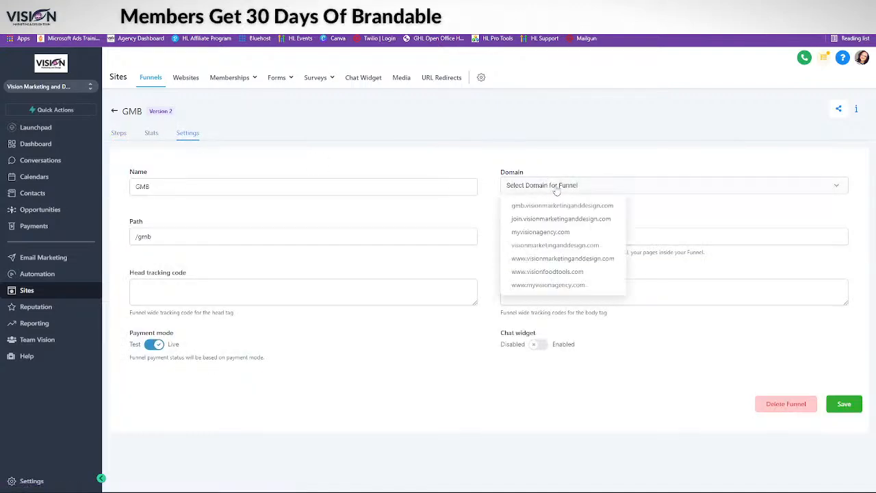
pyautogui.click(521, 206)
pyautogui.click(844, 404)
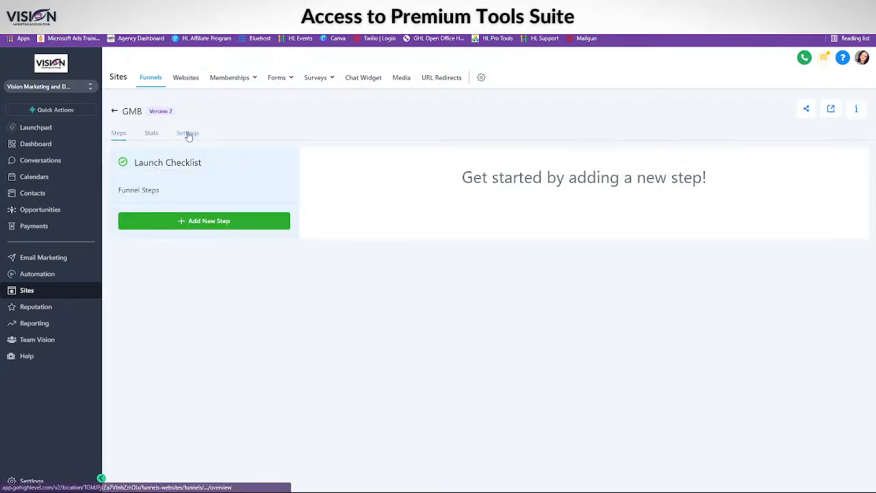
# Enable the chat widget in the GMB funnel's settings and save the change
pyautogui.click(187, 132)
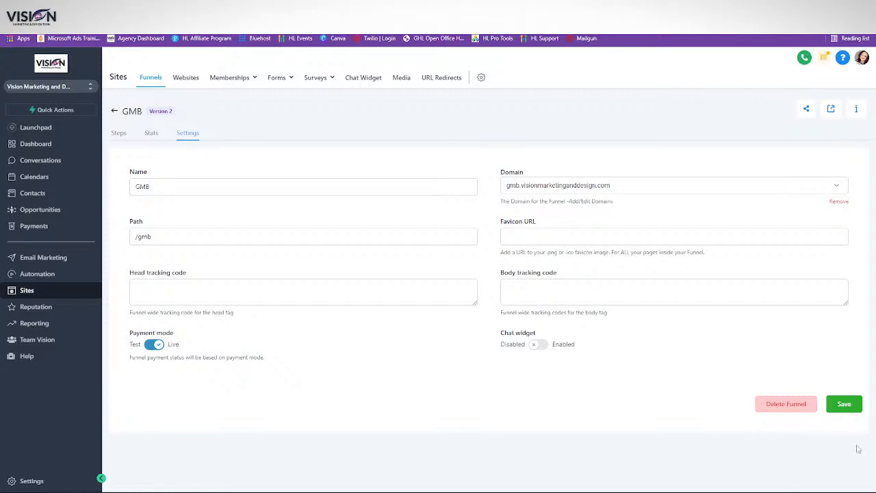
pyautogui.click(540, 345)
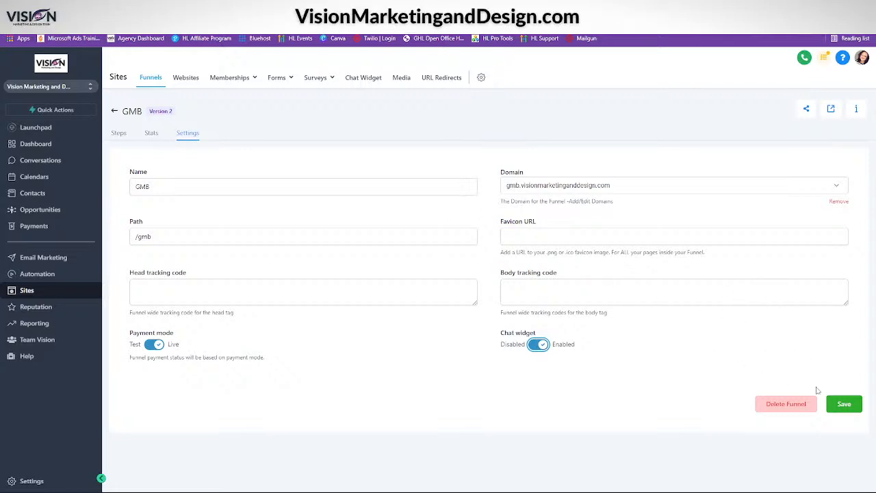
pyautogui.click(843, 404)
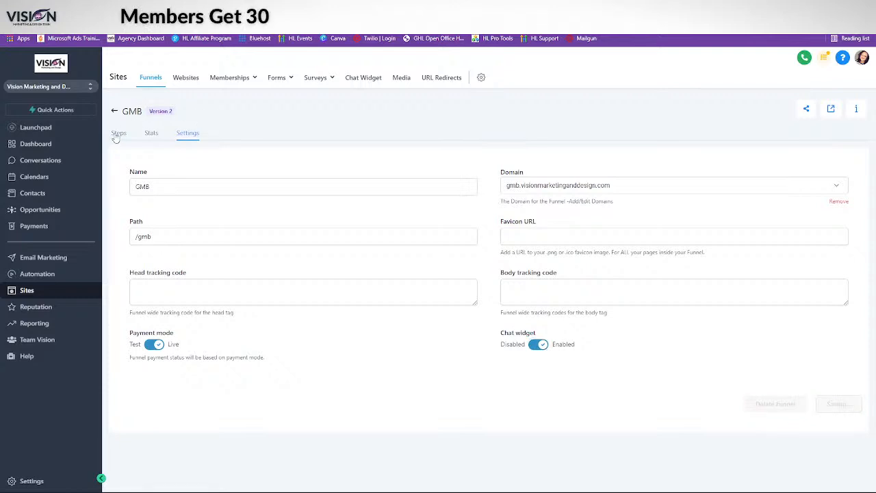
# Return to the funnel's steps and start a new step with the page name Optin
pyautogui.click(114, 111)
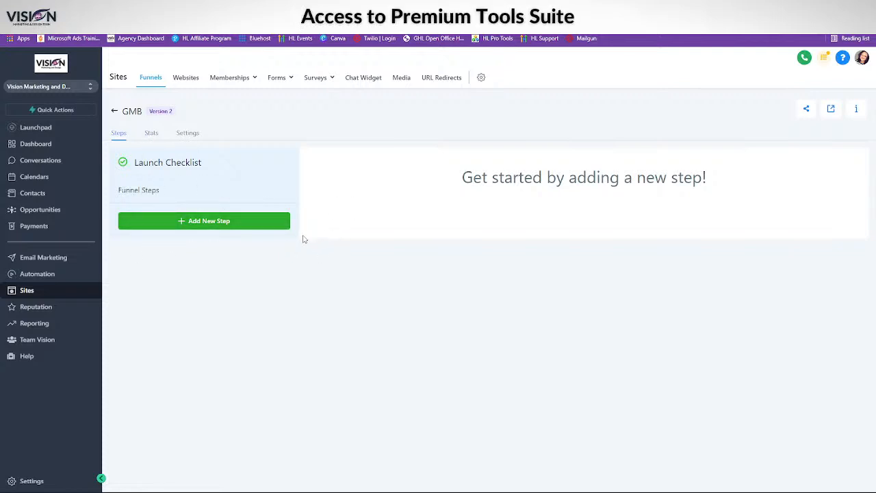
pyautogui.click(190, 222)
pyautogui.click(333, 129)
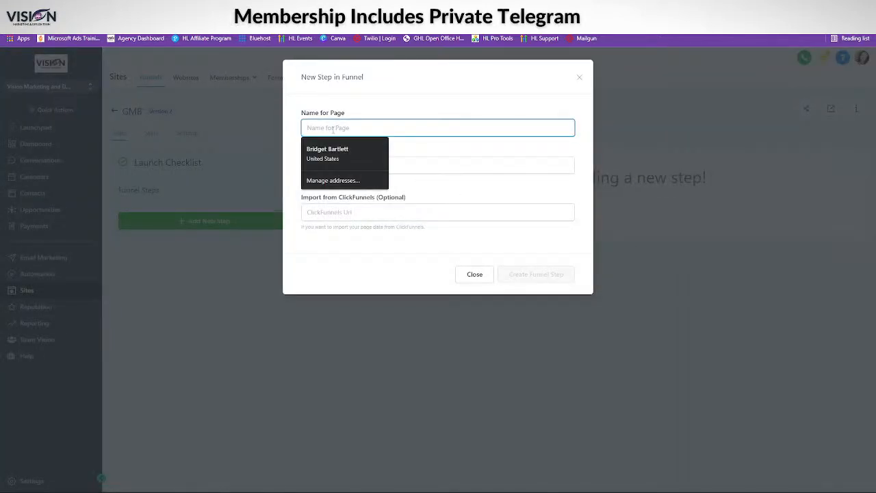
pyautogui.write('Optyin')
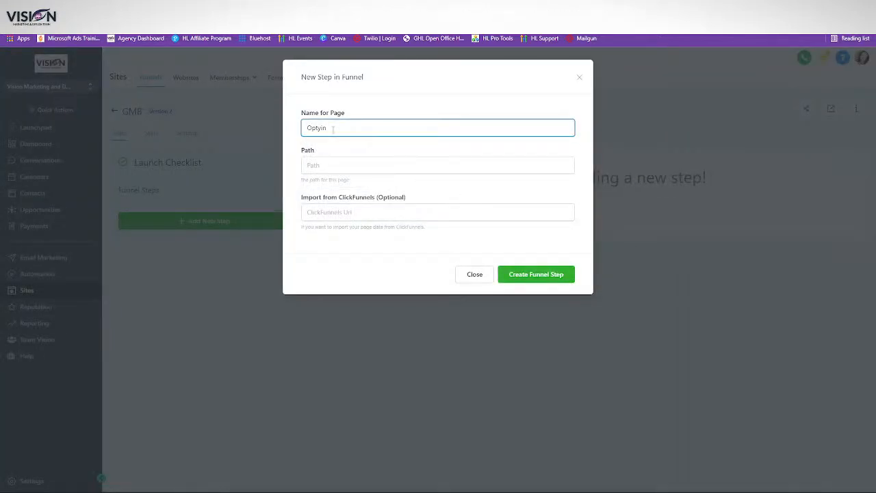
pyautogui.press('BackSpace')
pyautogui.press('BackSpace')
pyautogui.press('BackSpace')
pyautogui.write('in')
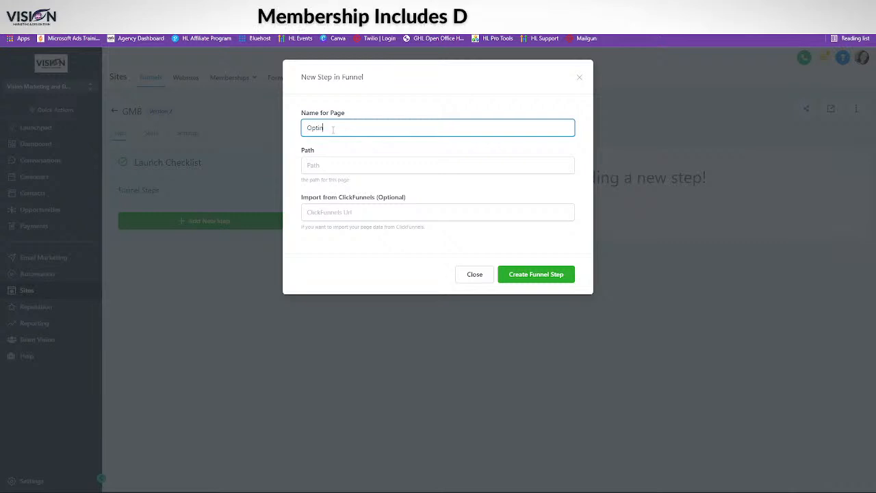
# Set the new step's path to /optin and create the funnel step
pyautogui.click(343, 165)
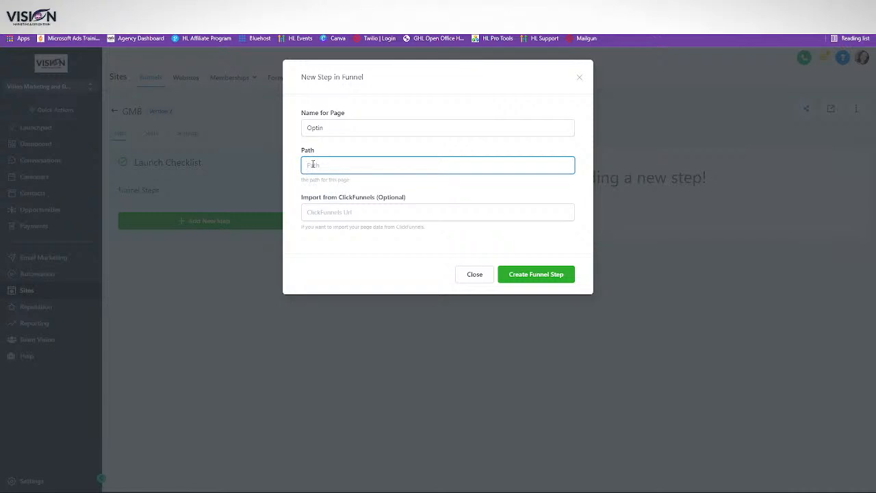
pyautogui.write('/')
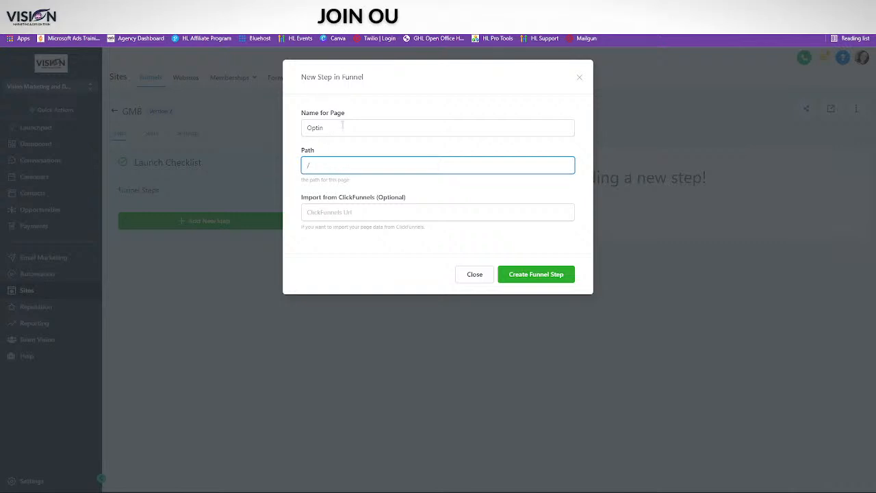
pyautogui.write('opti')
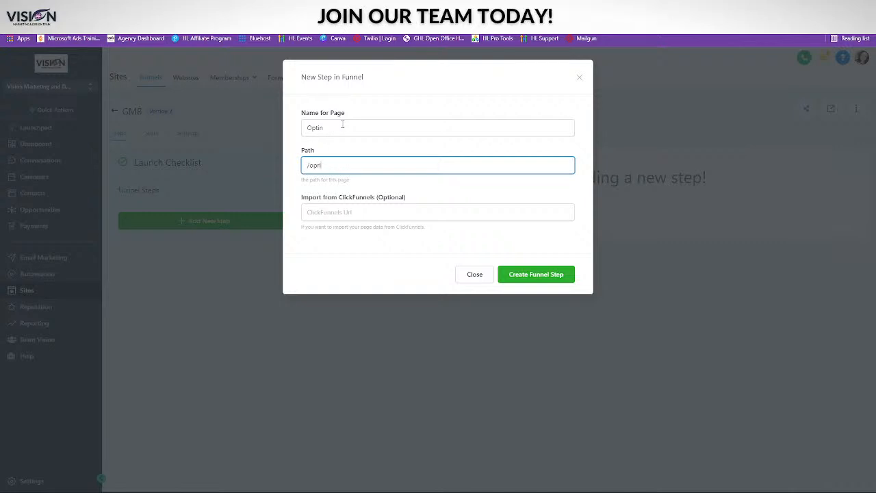
pyautogui.press('BackSpace')
pyautogui.press('BackSpace')
pyautogui.press('BackSpace')
pyautogui.write('ptin')
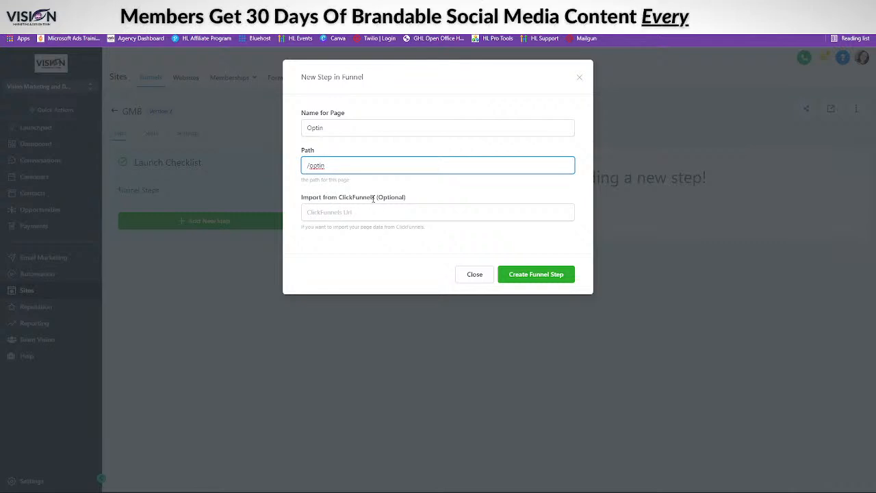
pyautogui.click(531, 276)
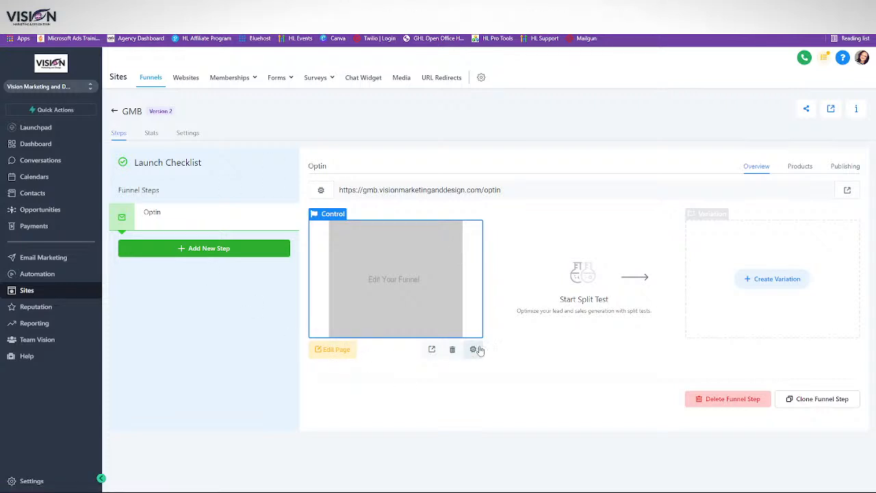
# Look over the Optin page's name and path settings, the add-product form and the step's publishing settings
pyautogui.click(325, 353)
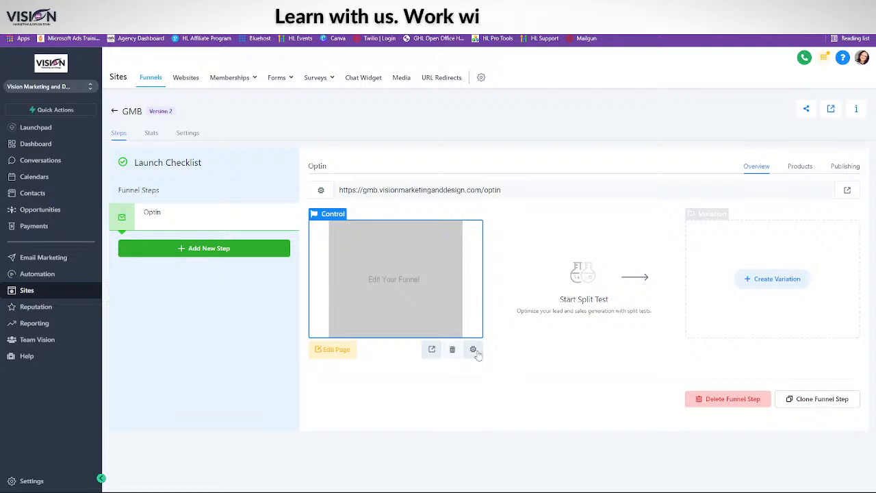
pyautogui.click(472, 349)
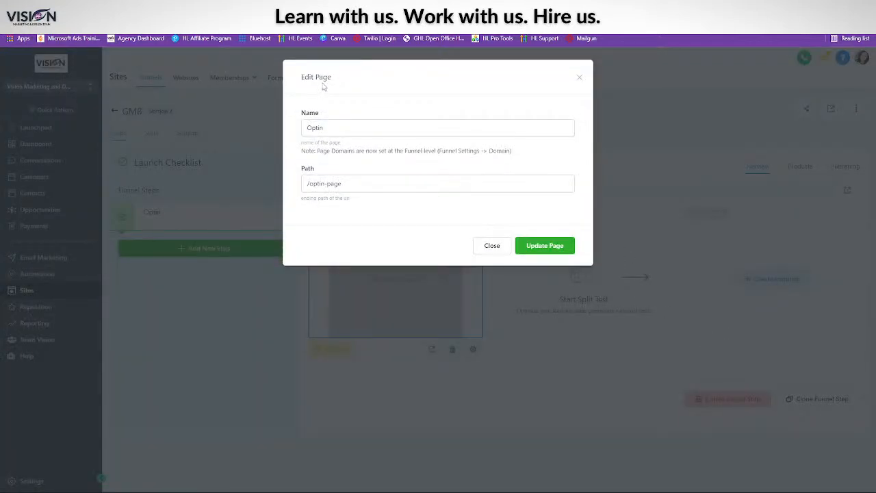
pyautogui.click(578, 78)
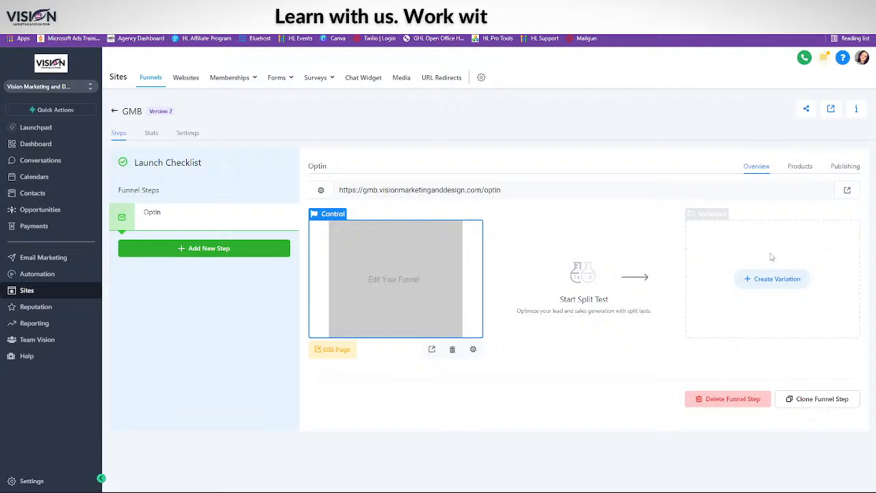
pyautogui.click(797, 167)
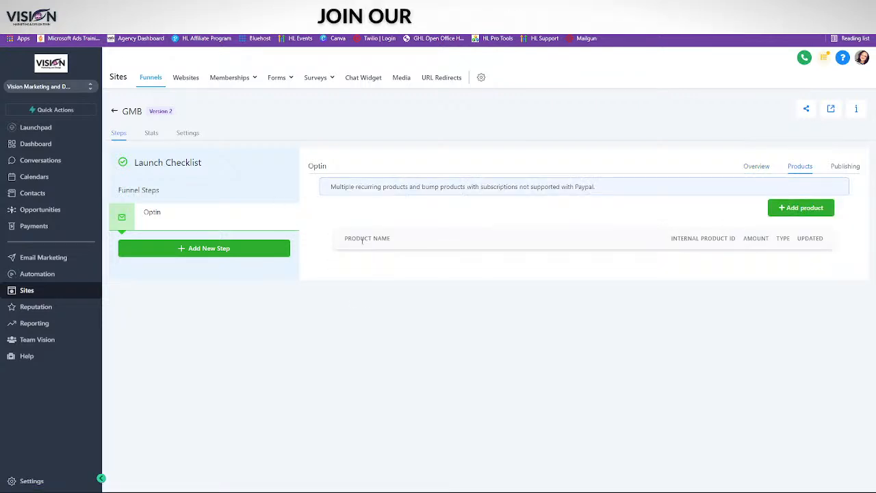
pyautogui.click(802, 209)
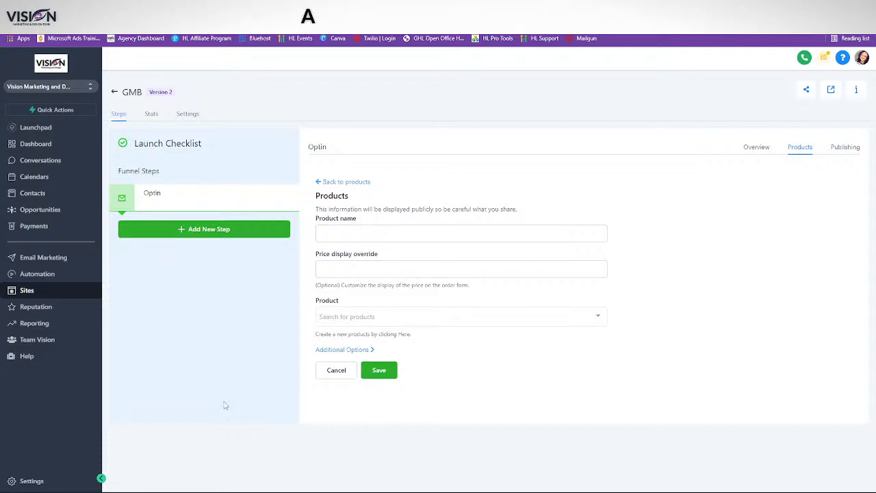
pyautogui.click(336, 183)
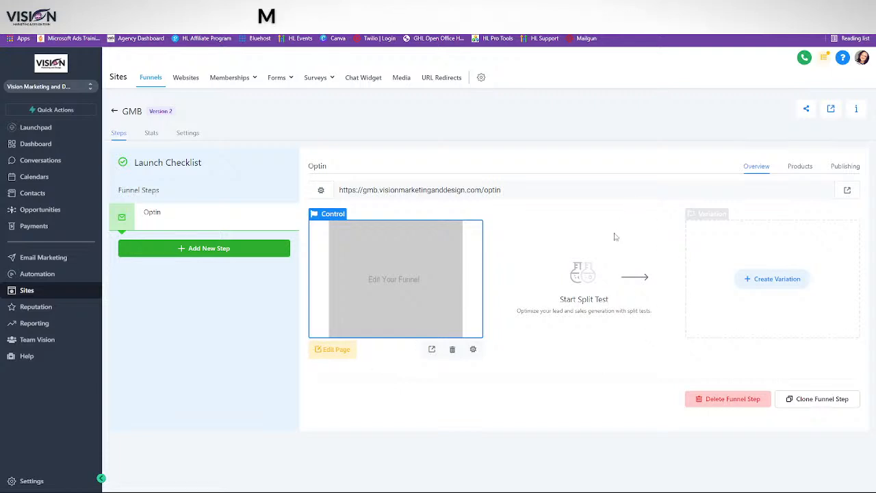
pyautogui.click(846, 168)
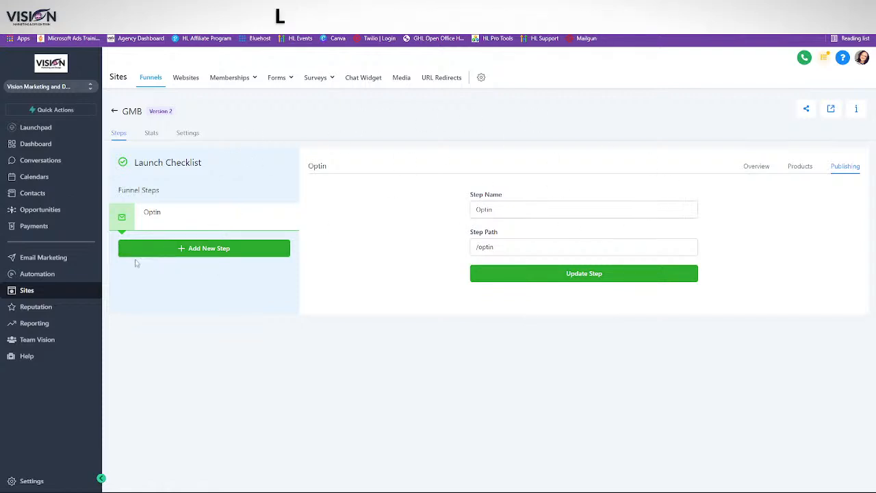
# Open the Optin step's page for editing and add a full-width section to the blank page
pyautogui.click(182, 218)
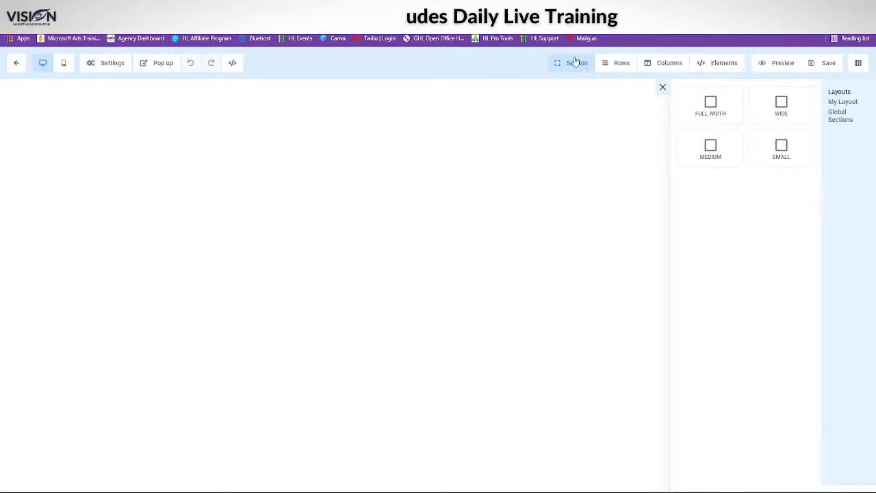
pyautogui.click(712, 108)
pyautogui.moveTo(463, 129)
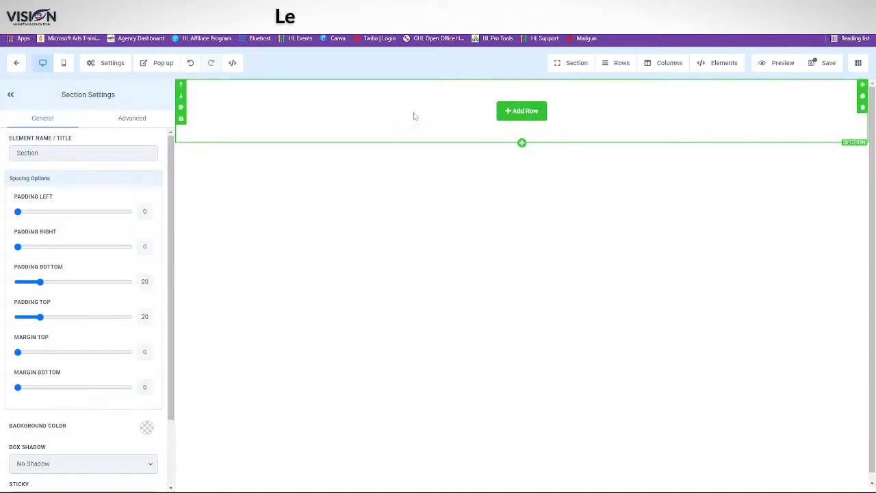
# Add a one-column row inside the new full-width section
pyautogui.click(527, 112)
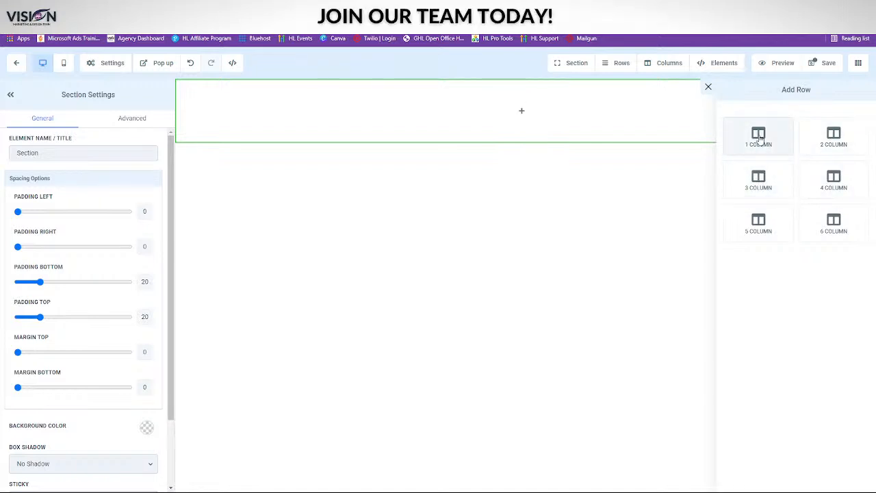
pyautogui.click(548, 256)
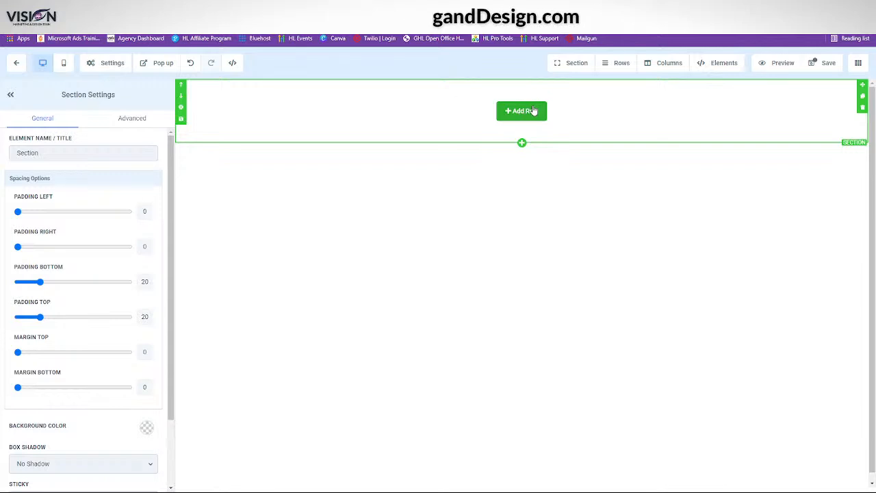
pyautogui.click(529, 111)
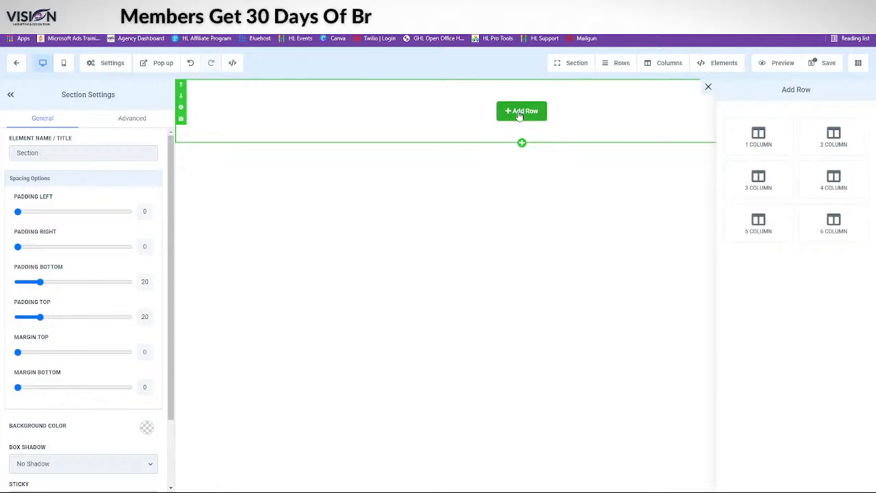
pyautogui.click(760, 134)
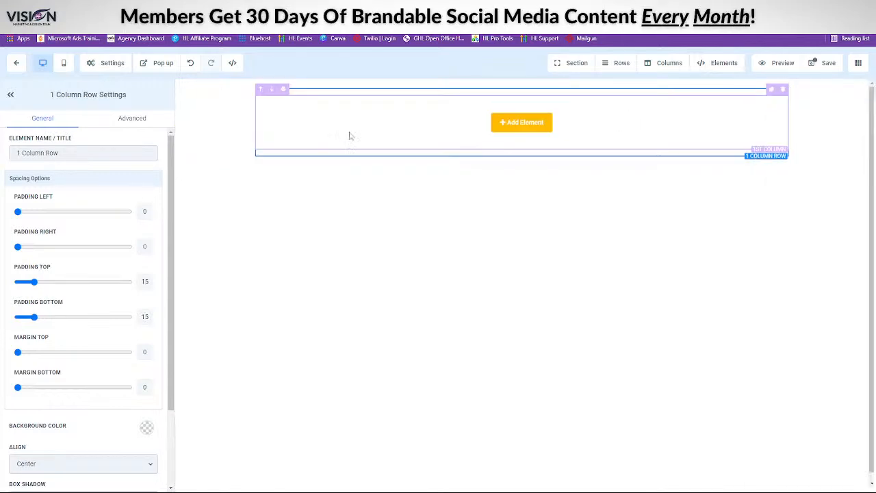
# Add an image element to the empty column and fill it with vision logo.jpg from the Vision Logos folder inside Relocated Item
pyautogui.click(506, 120)
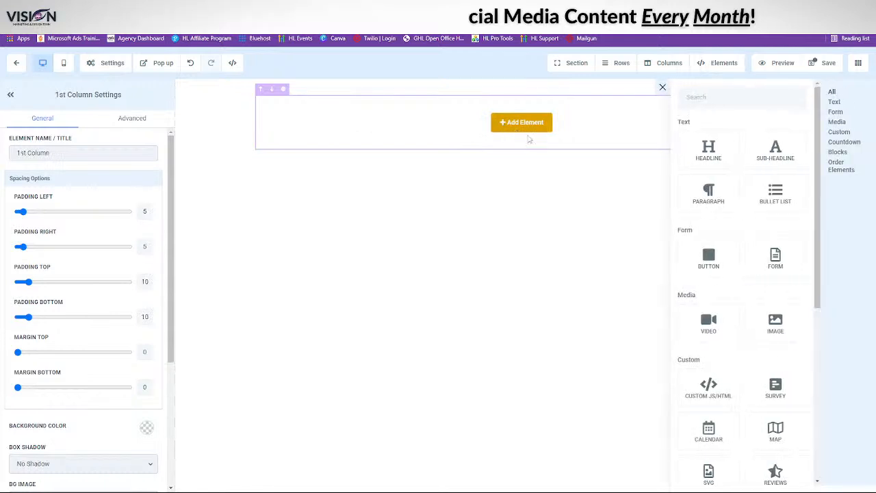
pyautogui.click(775, 318)
pyautogui.scroll(-5, 81, 392)
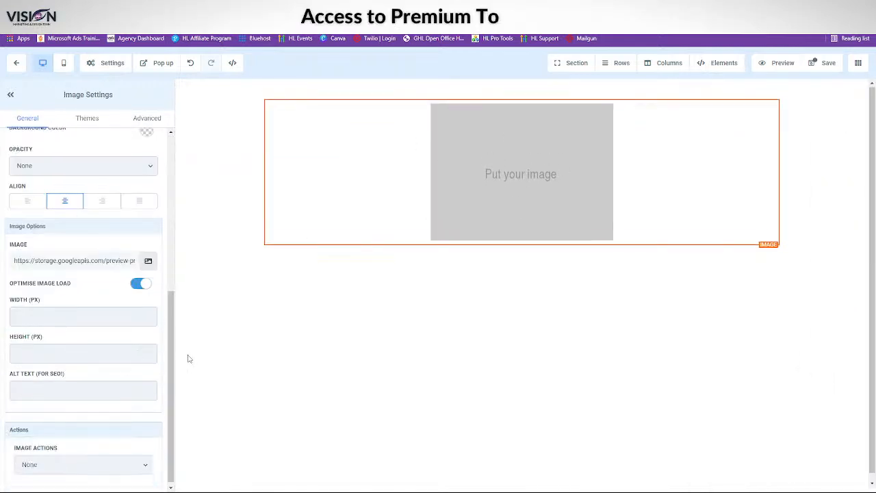
pyautogui.click(148, 255)
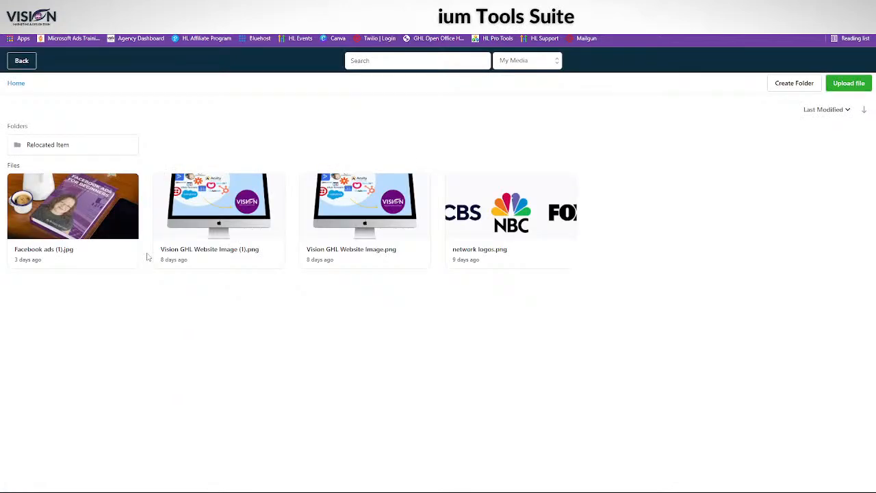
pyautogui.click(58, 146)
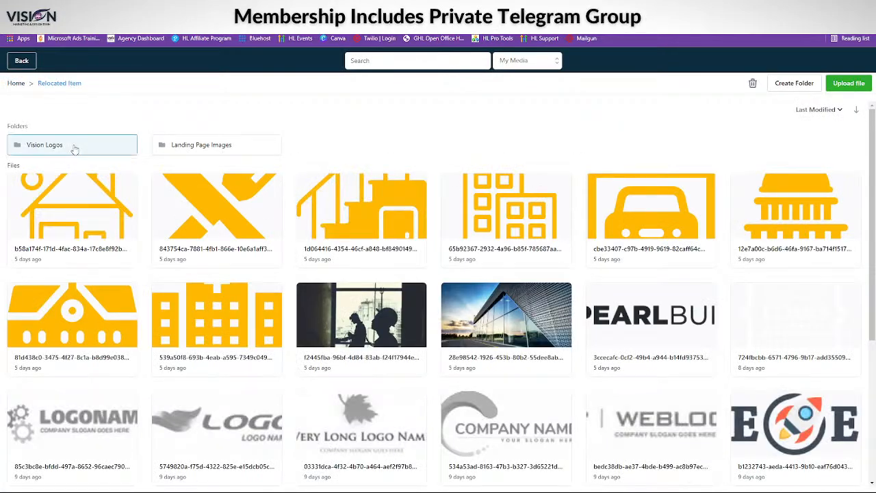
pyautogui.click(74, 150)
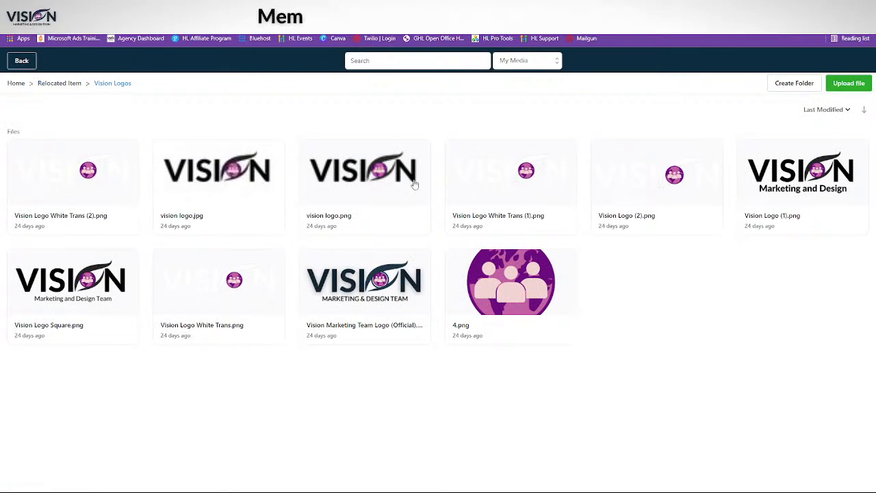
pyautogui.click(221, 172)
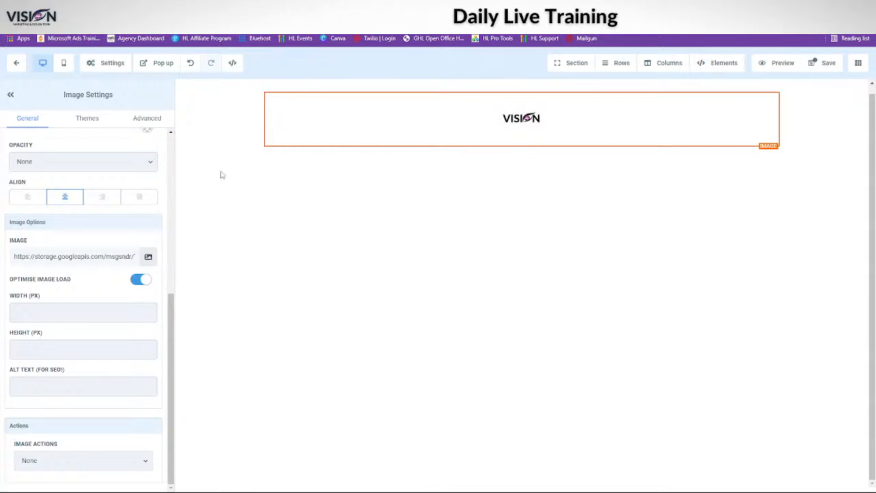
# Size the logo image to 138 px wide and 59 px high, and replace its picture with Vision Logo (1).png from Vision Logos
pyautogui.moveTo(138, 312); pyautogui.dragTo(139, 312)
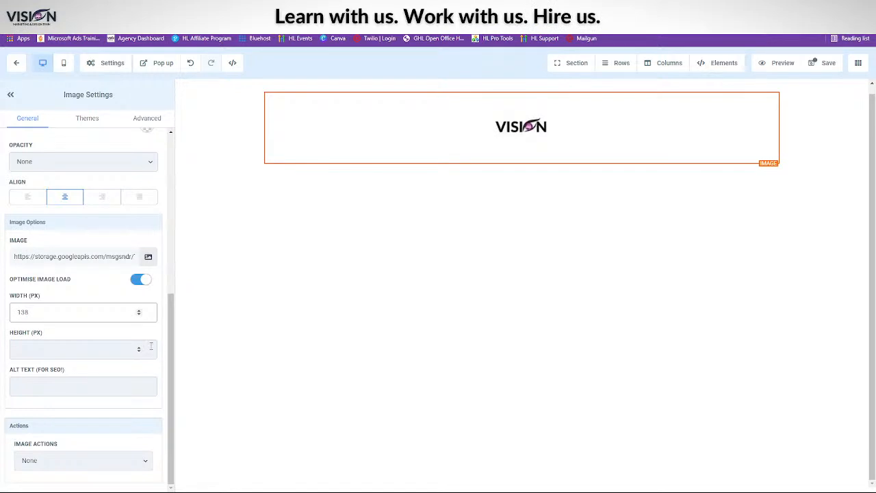
pyautogui.moveTo(138, 348); pyautogui.dragTo(139, 349)
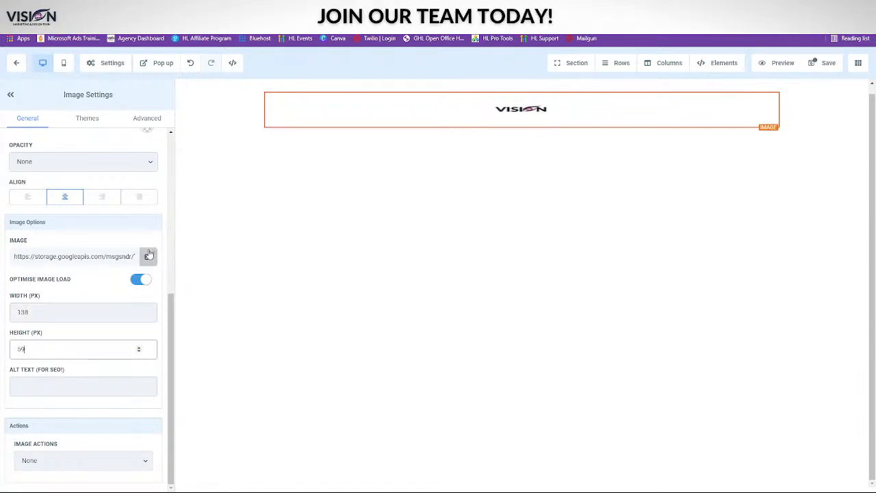
pyautogui.click(149, 255)
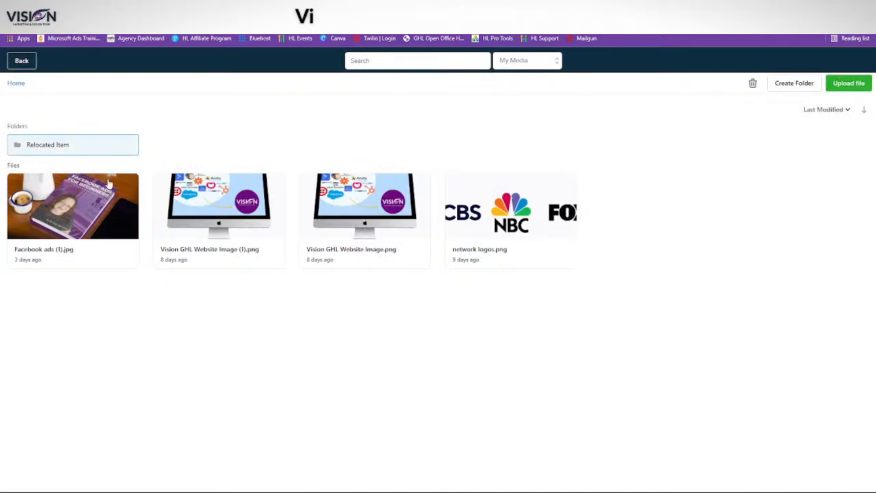
pyautogui.click(52, 145)
pyautogui.click(81, 149)
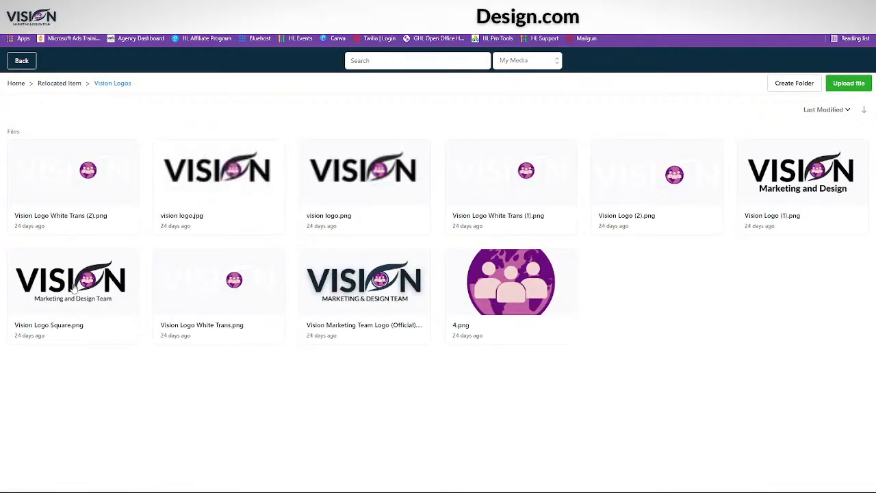
pyautogui.click(819, 180)
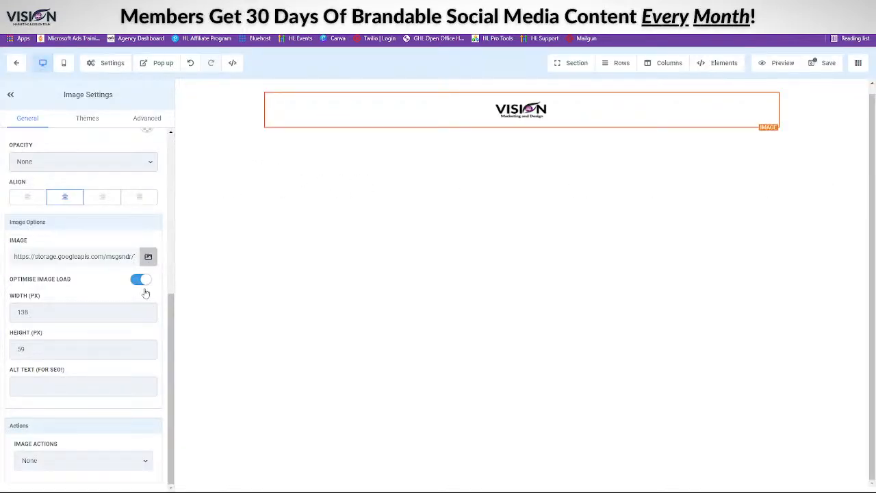
# Set the logo image's width to 149 px and its height to 76 px
pyautogui.click(138, 311)
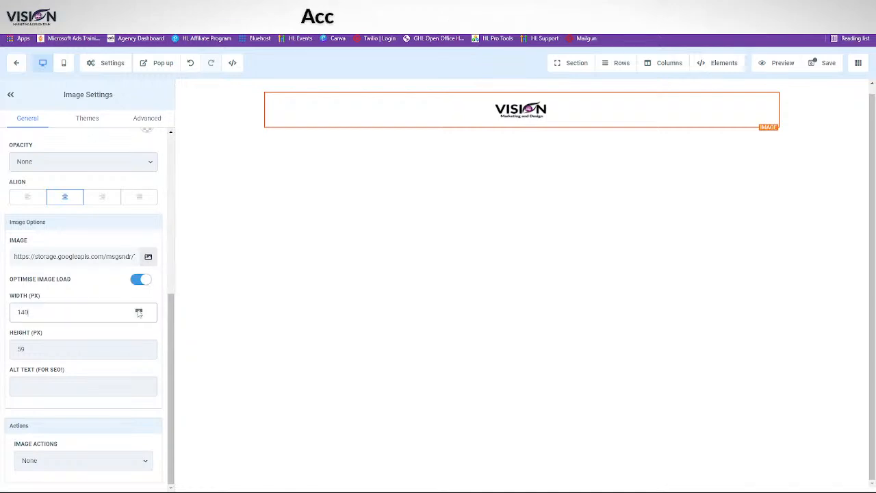
pyautogui.click(138, 347)
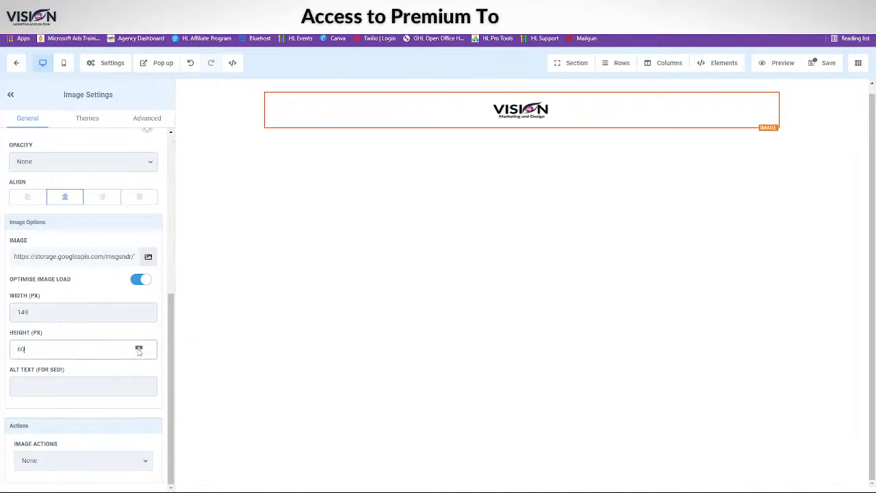
pyautogui.click(138, 347)
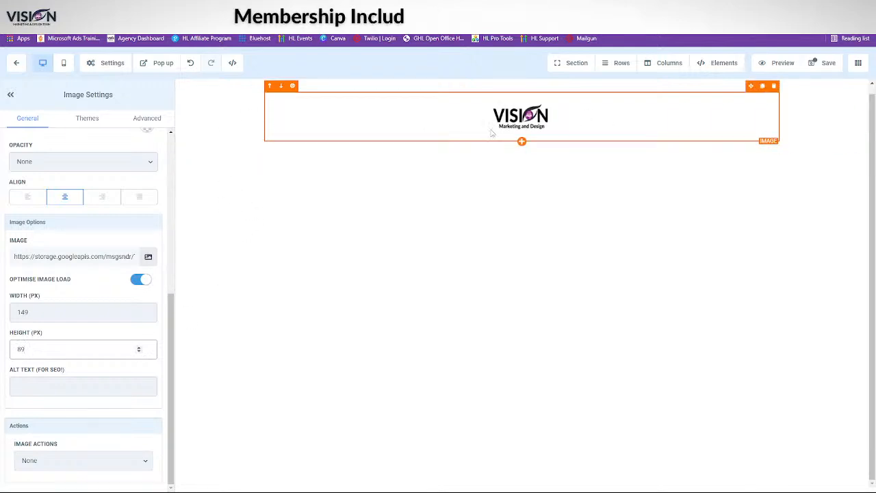
pyautogui.click(138, 352)
pyautogui.click(139, 352)
pyautogui.click(138, 352)
pyautogui.click(139, 352)
pyautogui.click(138, 352)
pyautogui.click(138, 352)
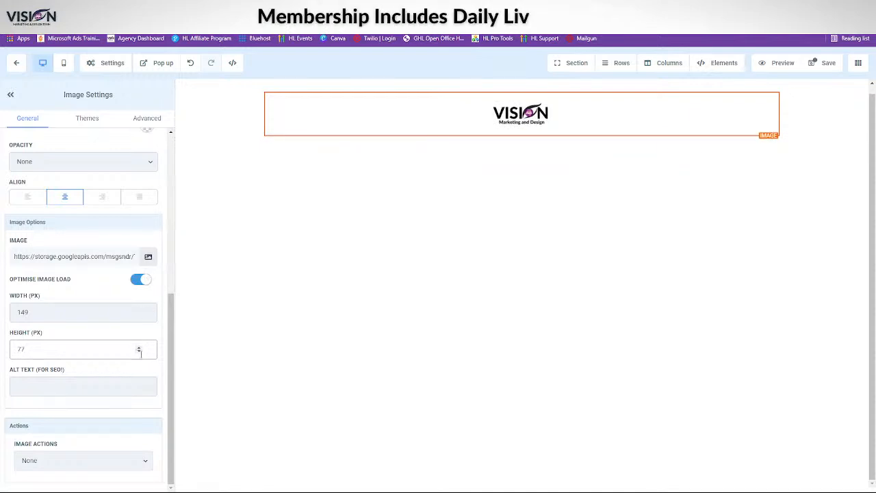
pyautogui.click(139, 352)
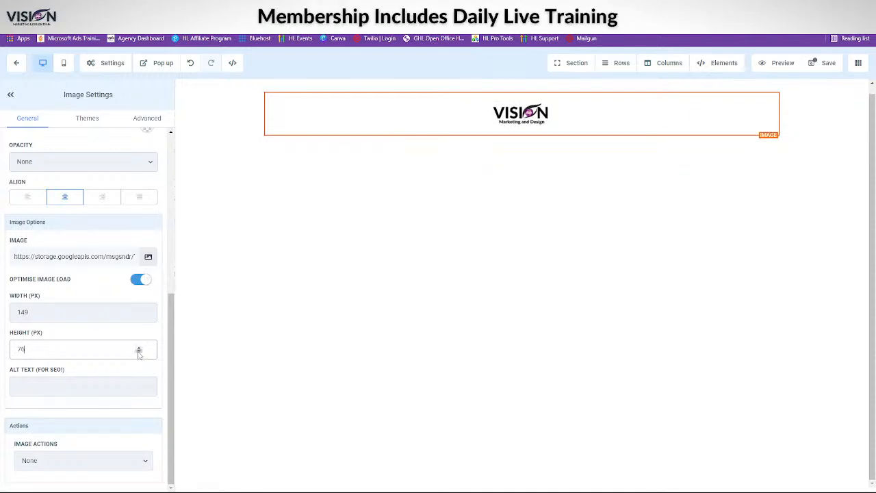
# Save the page and enter "Free Google Exposure" as the title in its SEO meta data
pyautogui.click(821, 62)
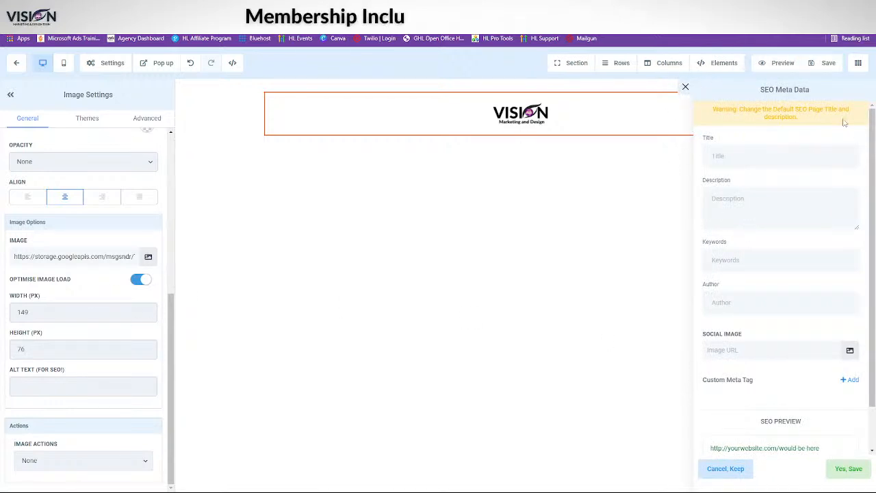
pyautogui.click(725, 157)
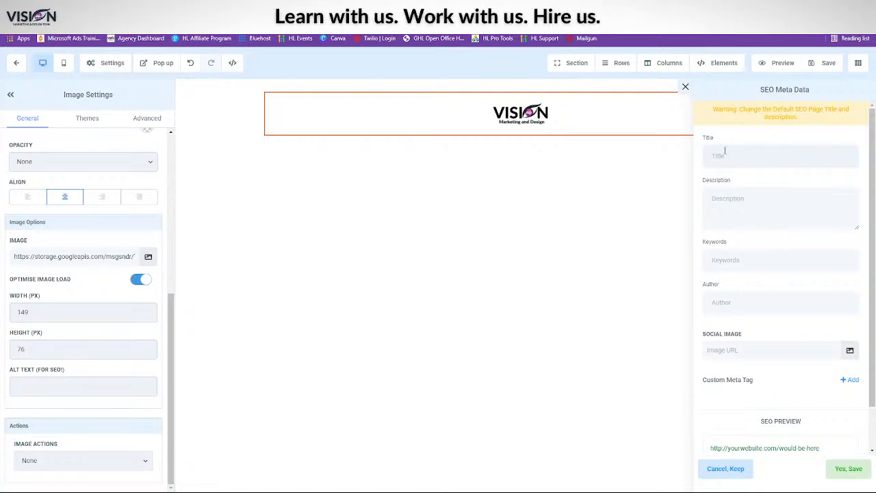
pyautogui.write('Ma')
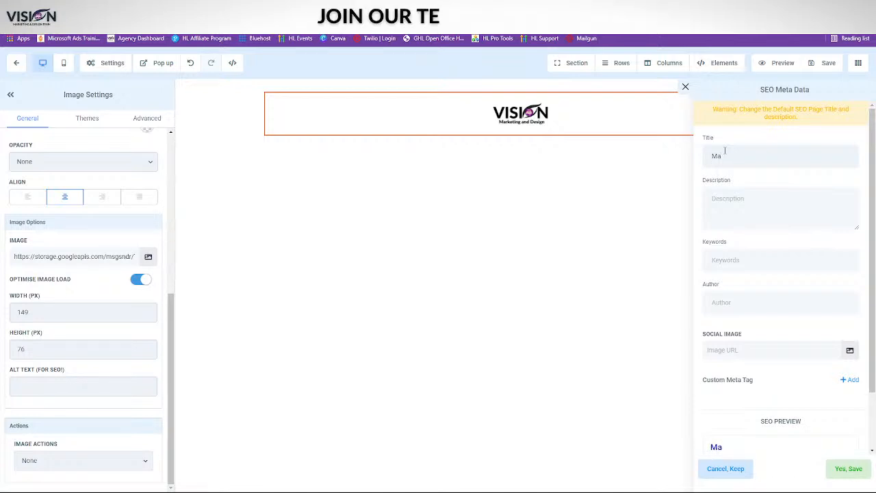
pyautogui.press('BackSpace')
pyautogui.press('BackSpace')
pyautogui.write('Frfee Google')
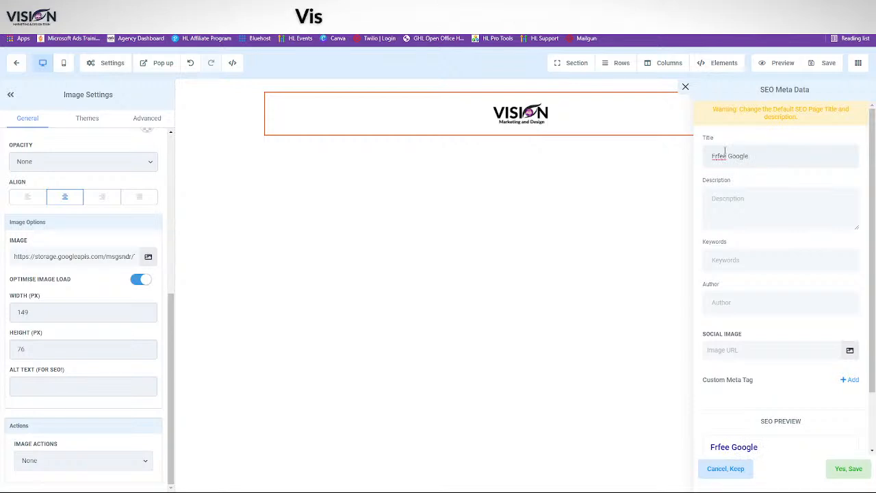
pyautogui.press('BackSpace')
pyautogui.press('BackSpace')
pyautogui.press('BackSpace')
pyautogui.press('BackSpace')
pyautogui.press('BackSpace')
pyautogui.press('BackSpace')
pyautogui.press('BackSpace')
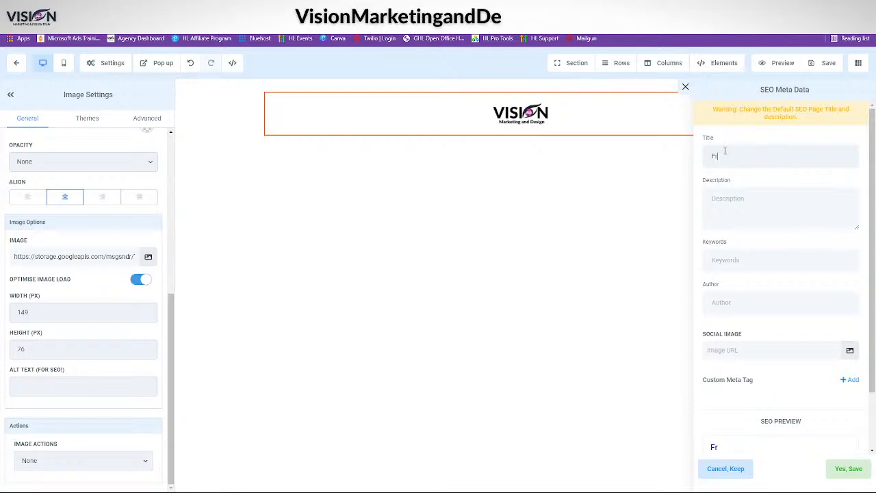
pyautogui.write('ee Goolge')
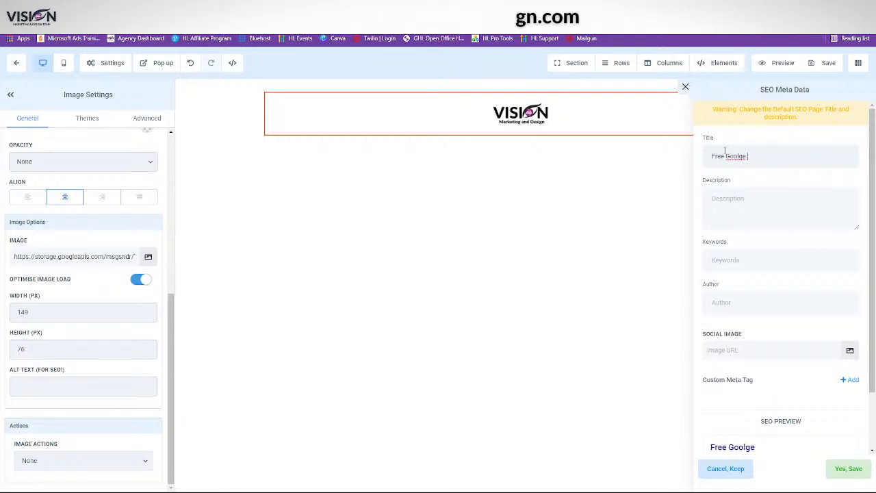
pyautogui.press('BackSpace')
pyautogui.press('BackSpace')
pyautogui.press('BackSpace')
pyautogui.write('gle')
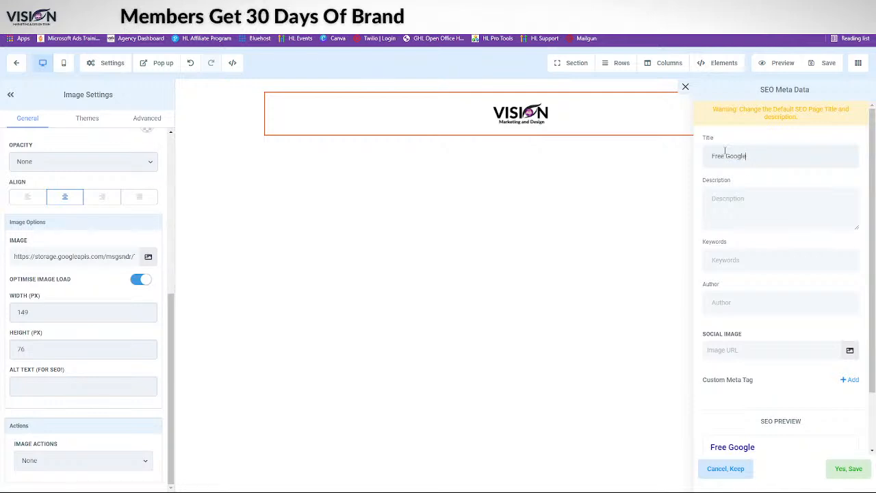
pyautogui.write(' Exposure')
# Check the SEO preview and extend the title to "DOWNLOAD: Free Google Exposure Guide"
pyautogui.scroll(-2, 771, 324)
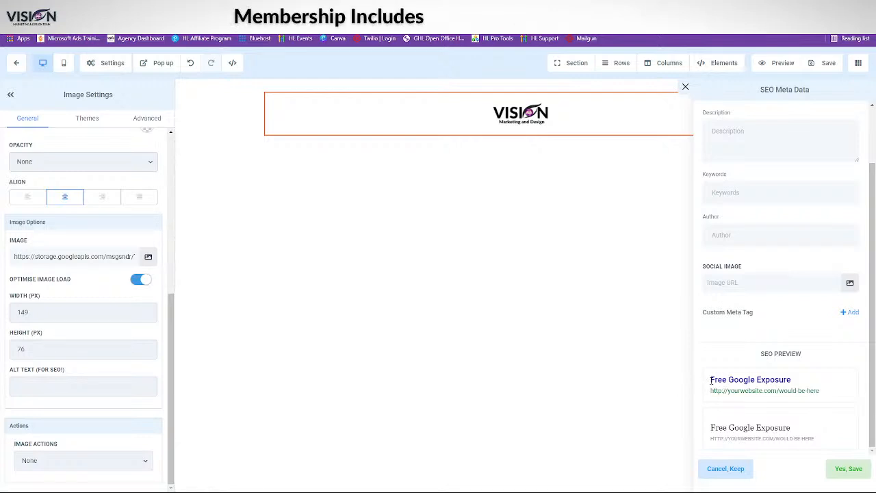
pyautogui.scroll(1, 720, 158)
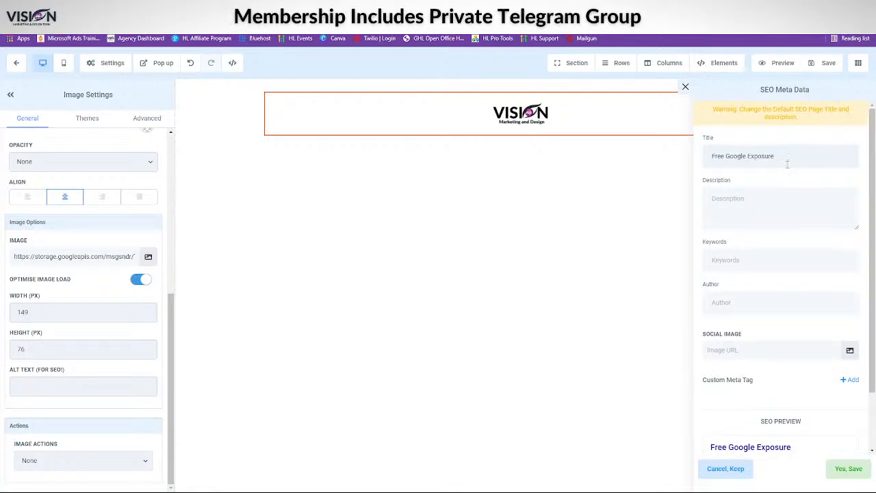
pyautogui.scroll(-1, 718, 401)
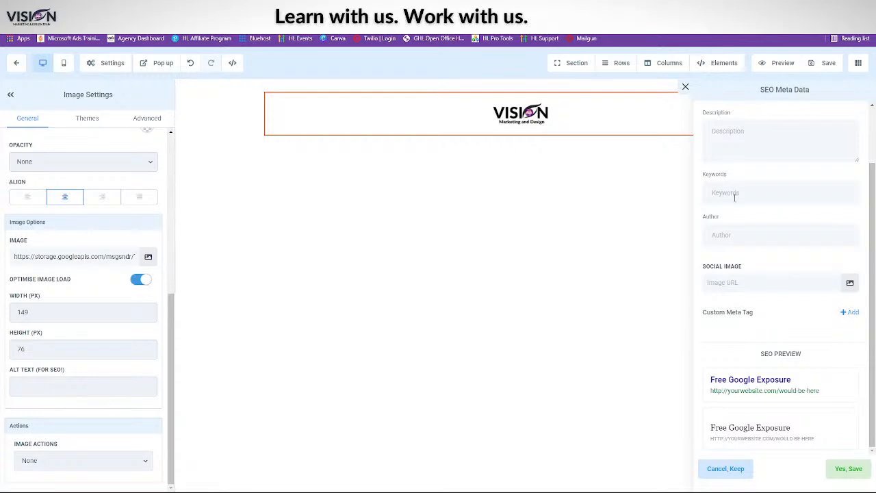
pyautogui.scroll(2, 734, 196)
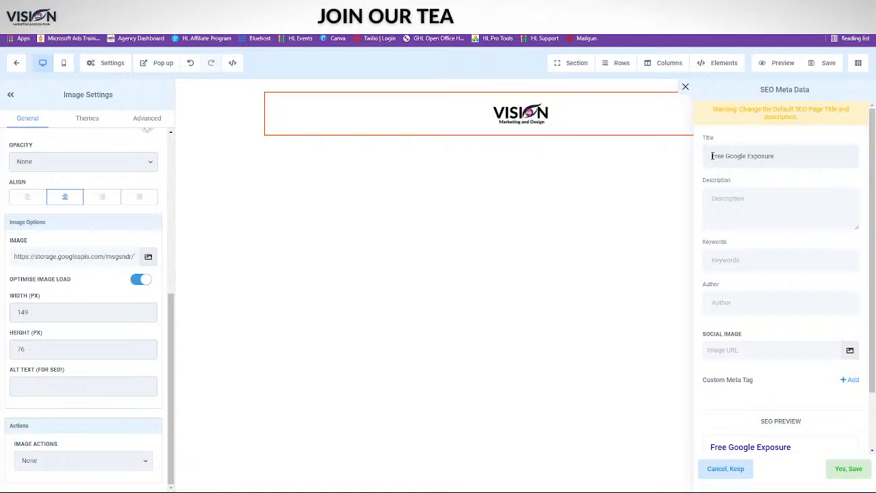
pyautogui.write('DOWNLOAD')
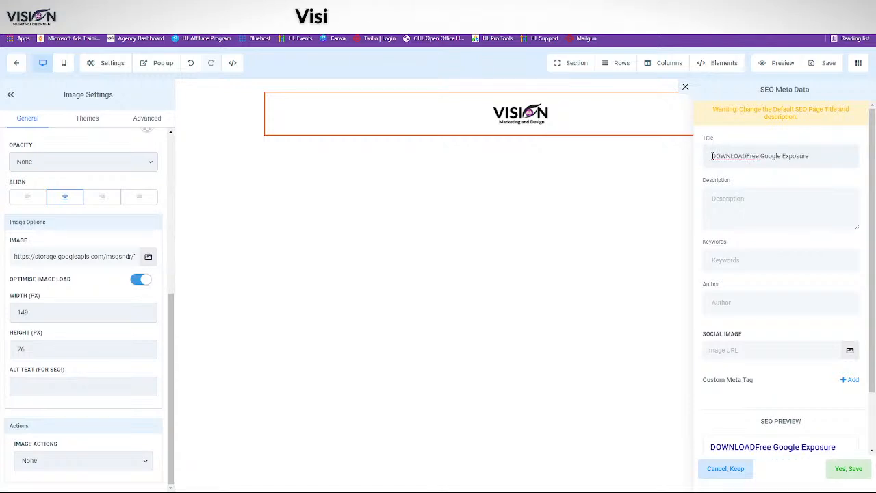
pyautogui.write(':c')
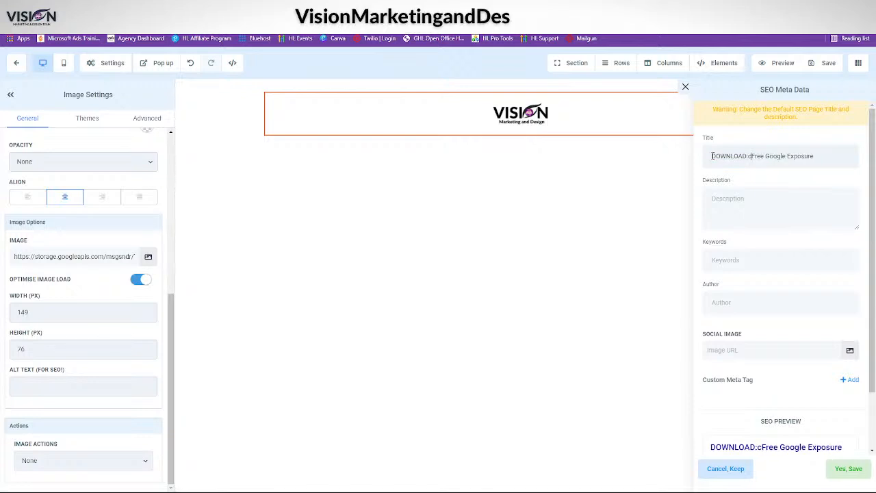
pyautogui.press('BackSpace')
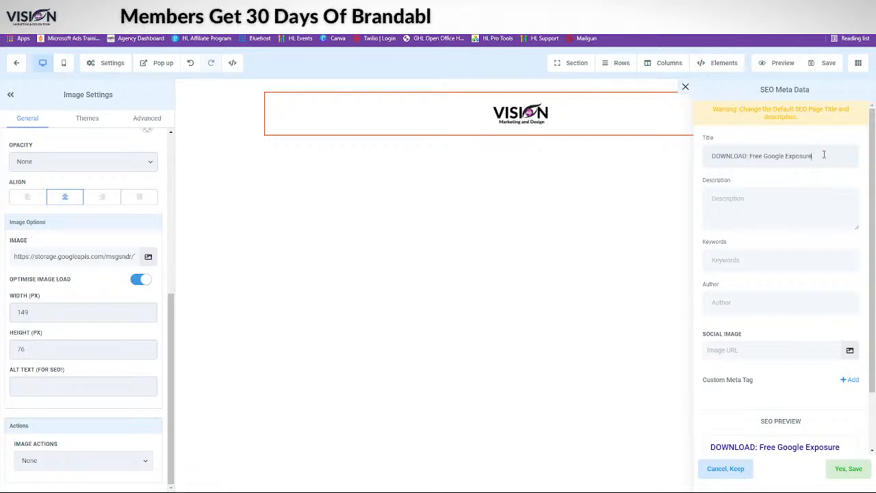
pyautogui.write('Guide')
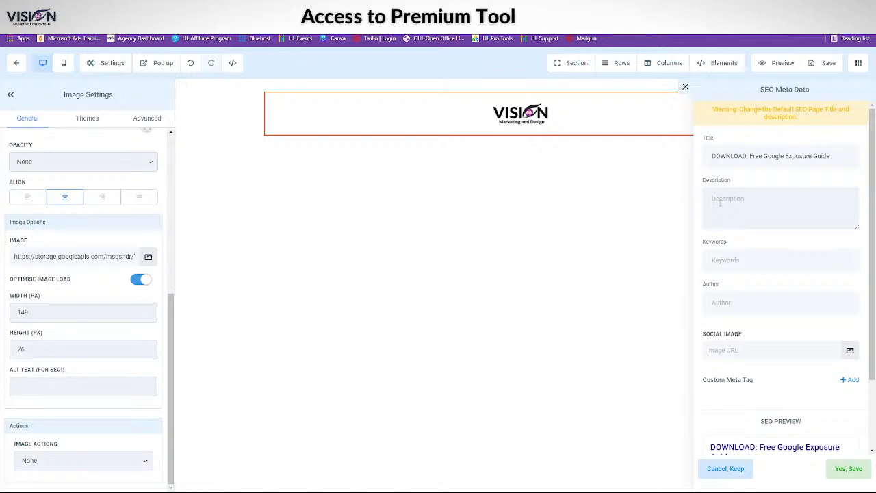
# Enter the SEO description "Is you are a local business who is wanting to maximize your exposure on Google for free, download this free guide today!"
pyautogui.write('Is you a')
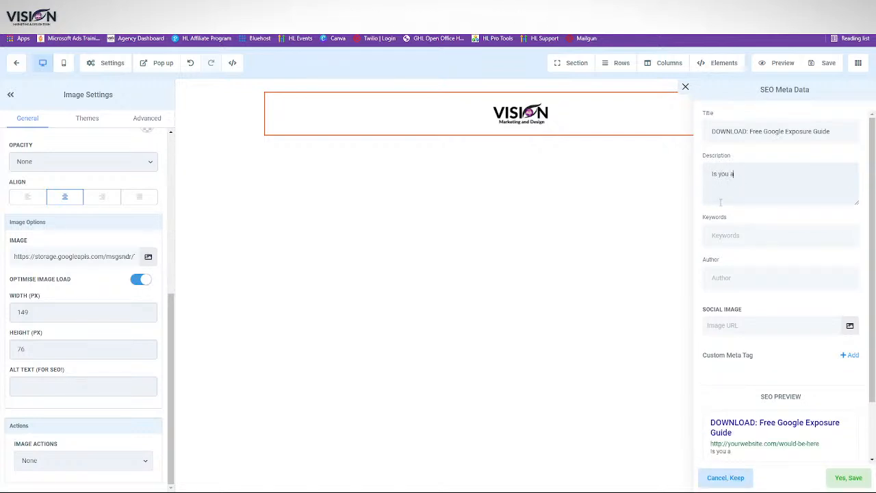
pyautogui.write('re a local busine')
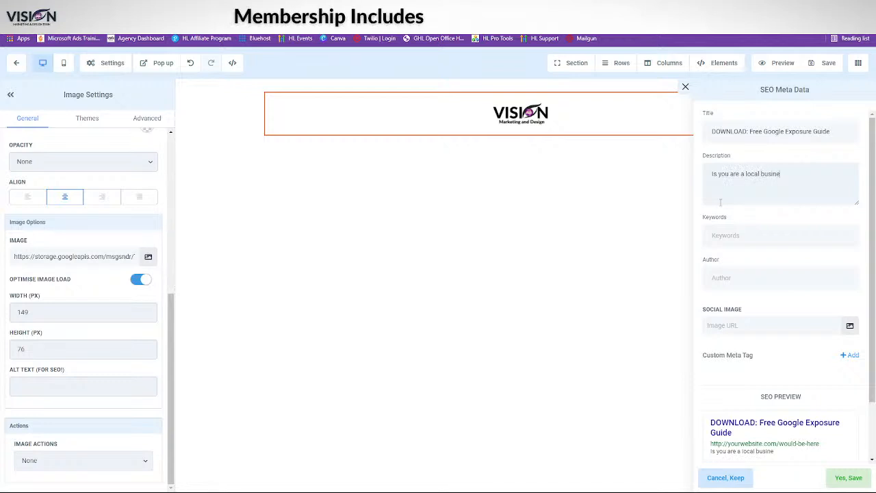
pyautogui.write('ss who is wanting to ma')
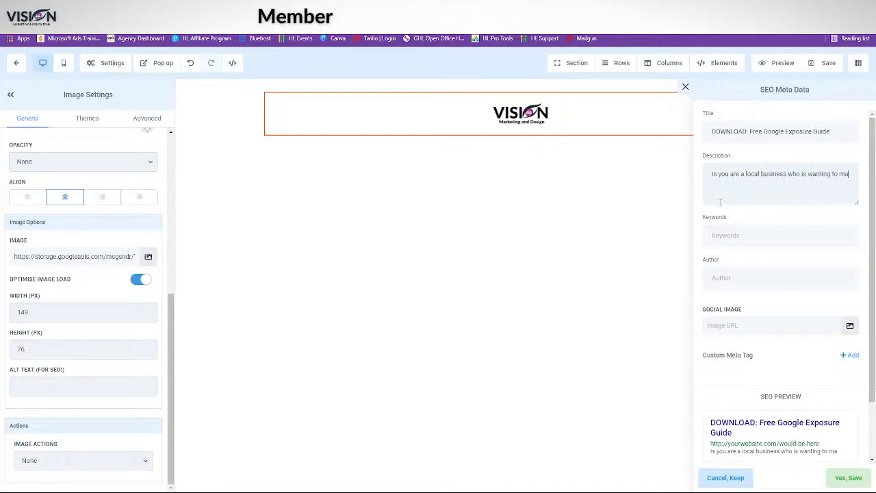
pyautogui.write('ximize your')
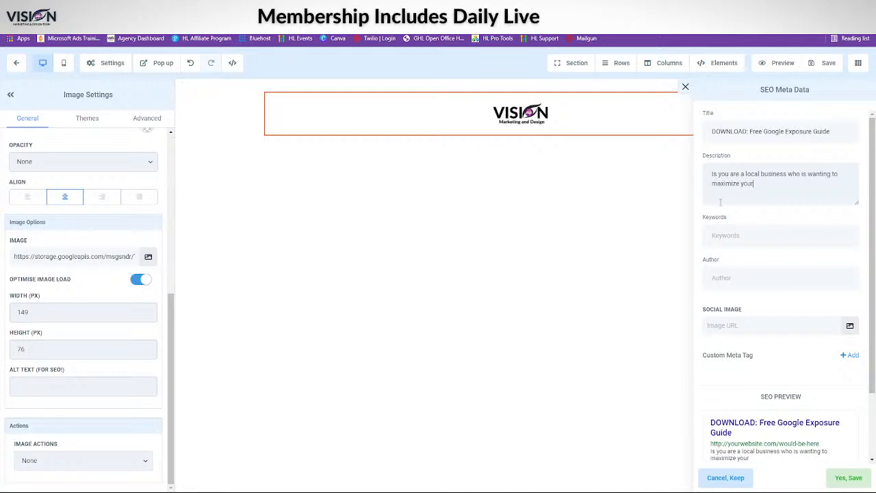
pyautogui.write(' exposure on')
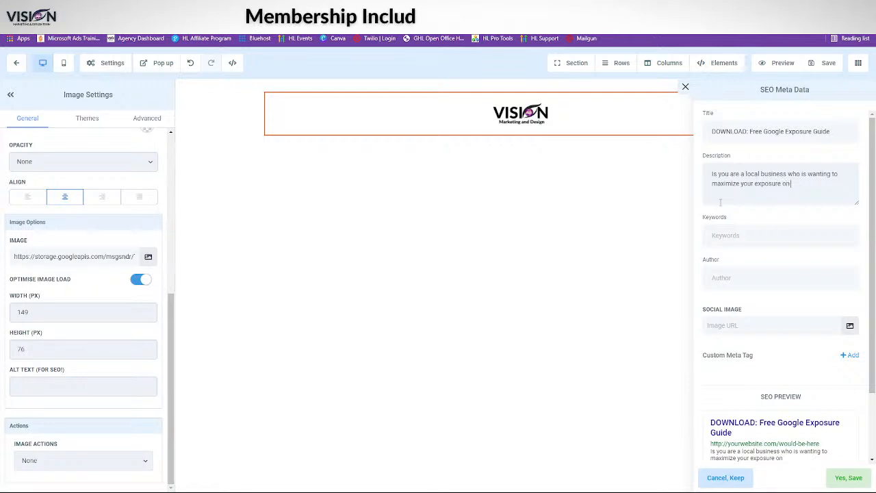
pyautogui.write(' Google for free. download this free guide today')
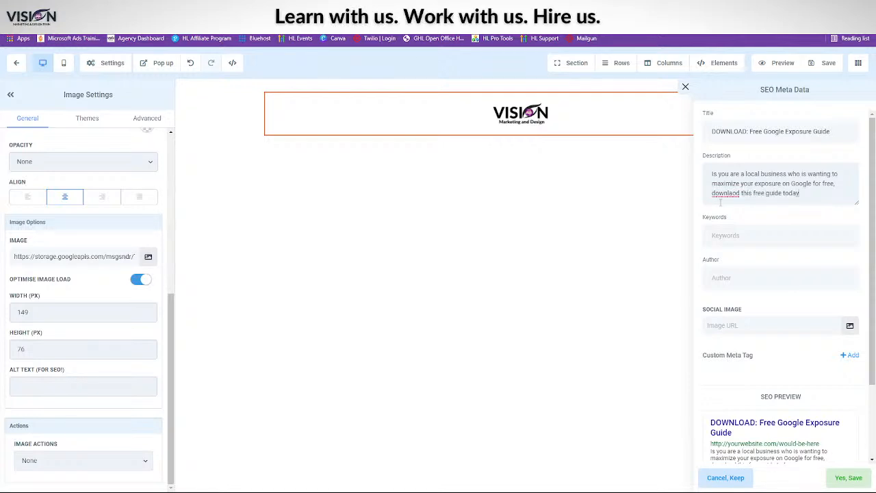
pyautogui.write('!')
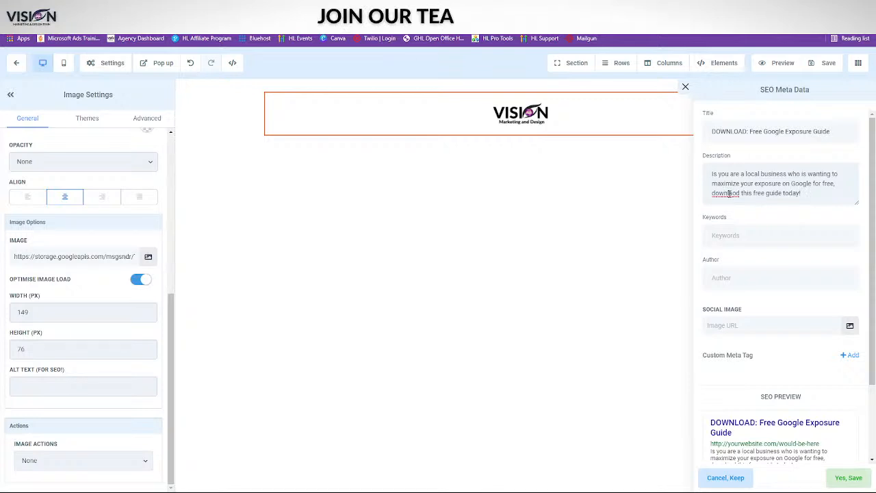
pyautogui.click(732, 193)
pyautogui.write('a')
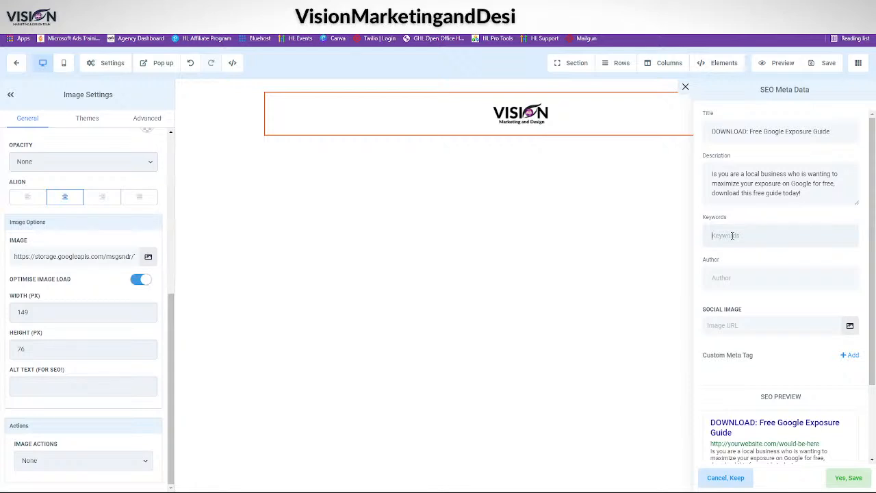
# Enter "Google My Business" as the SEO keywords and fill in the author's full name
pyautogui.click(732, 235)
pyautogui.write('Google My Business')
pyautogui.click(722, 278)
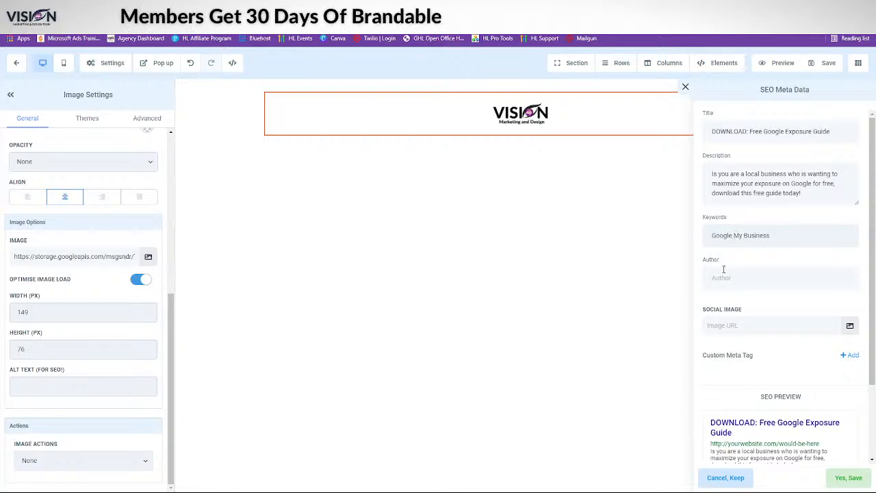
pyautogui.write('Bridge')
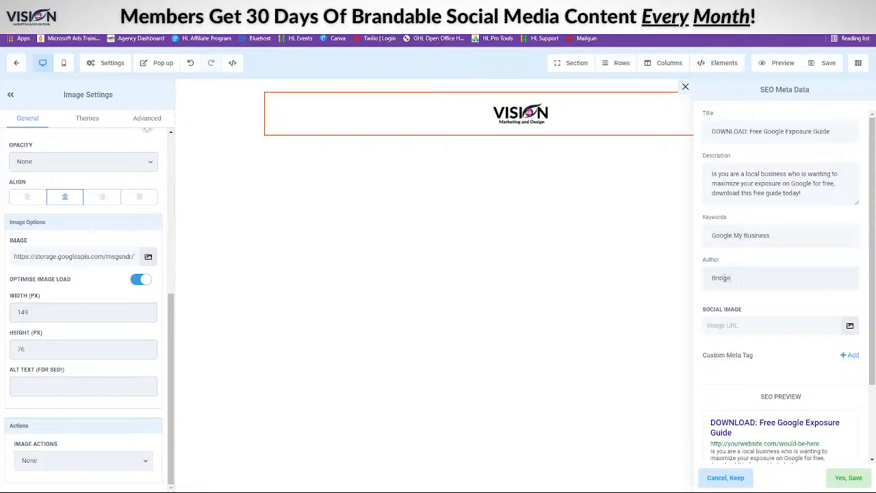
pyautogui.write('t Bartlett')
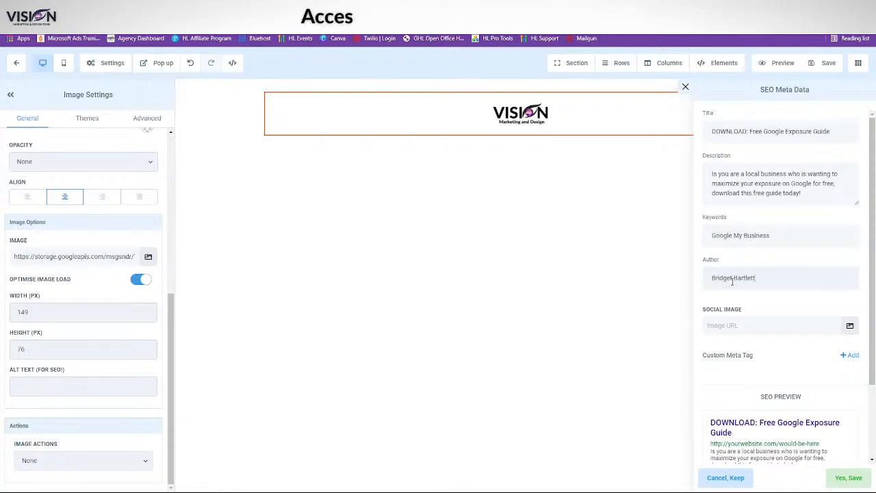
# Browse the media library's Vision Logos and Landing Page Images folders for a suitable social image
pyautogui.scroll(-1, 731, 342)
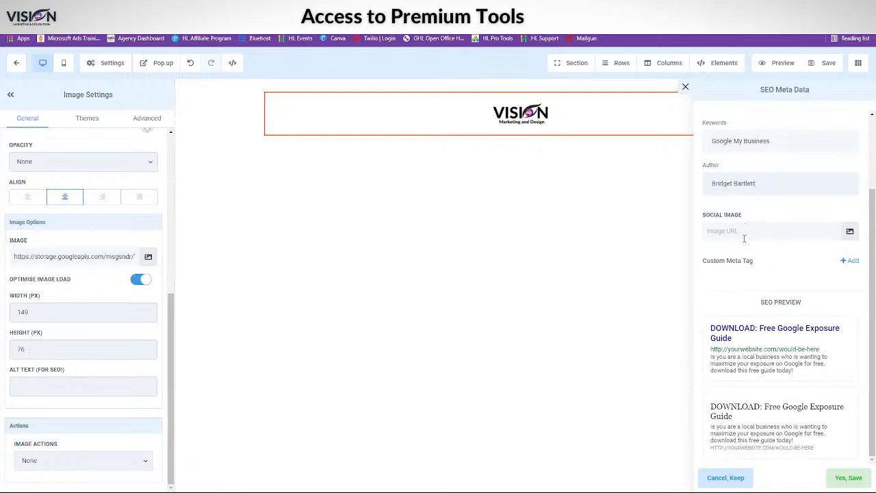
pyautogui.click(848, 232)
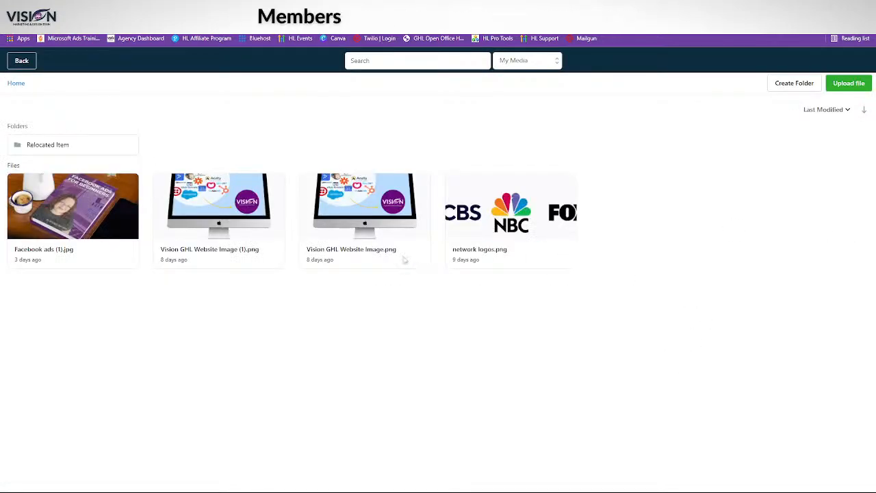
pyautogui.doubleClick(23, 146)
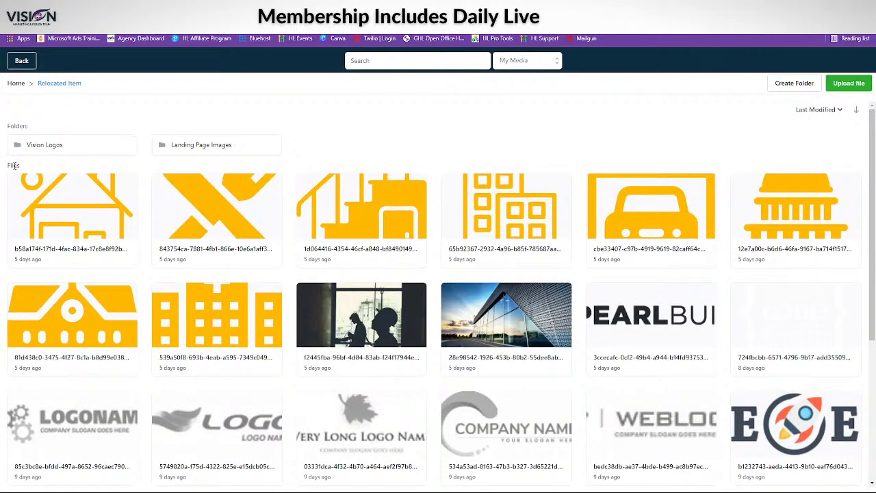
pyautogui.doubleClick(58, 146)
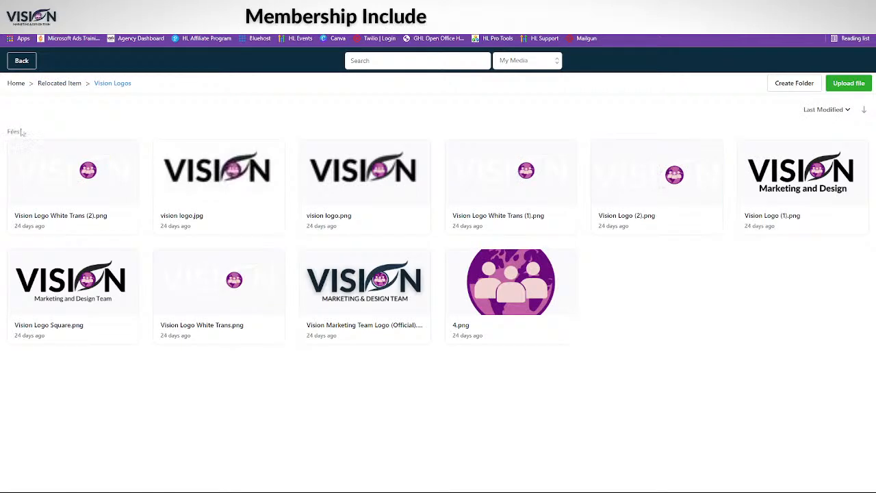
pyautogui.click(59, 83)
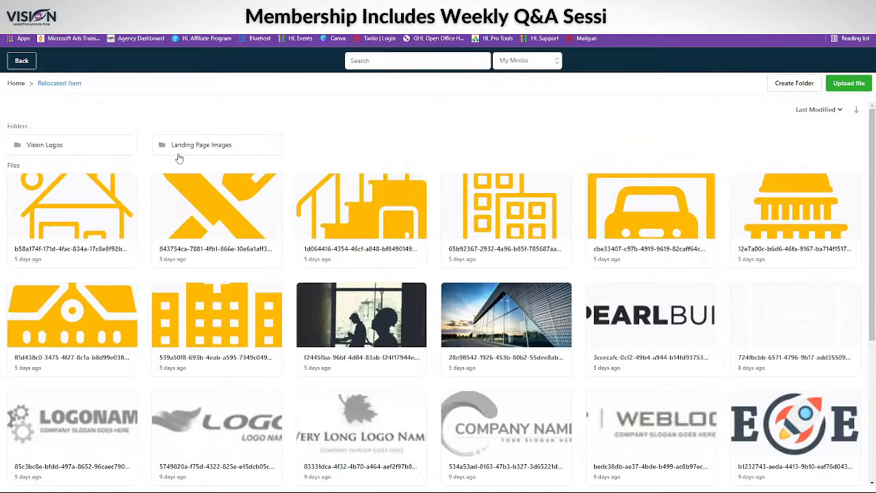
pyautogui.doubleClick(236, 146)
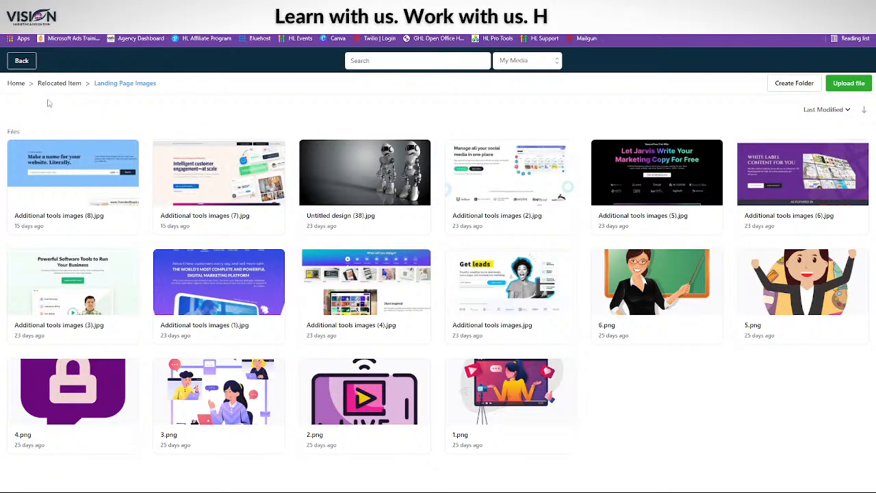
pyautogui.click(76, 83)
pyautogui.click(15, 83)
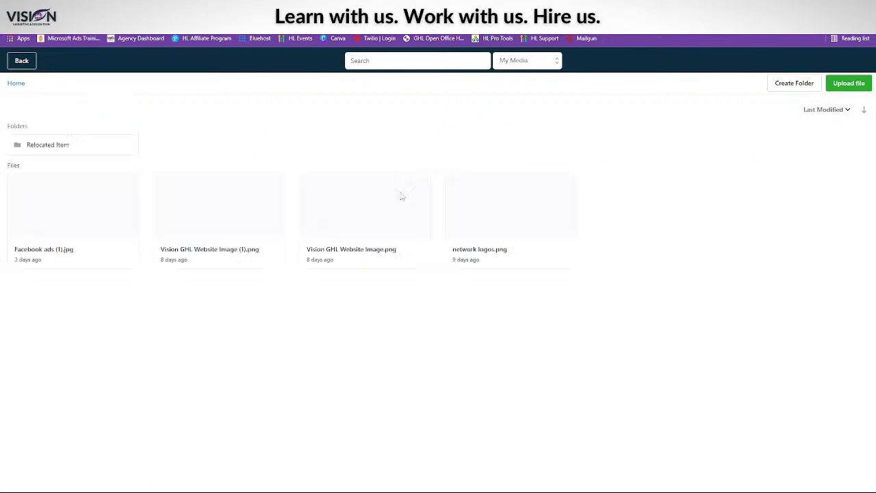
# Upload GMB Mockup.jpg into the Relocated Item media folder and use it as the SEO social image
pyautogui.click(61, 144)
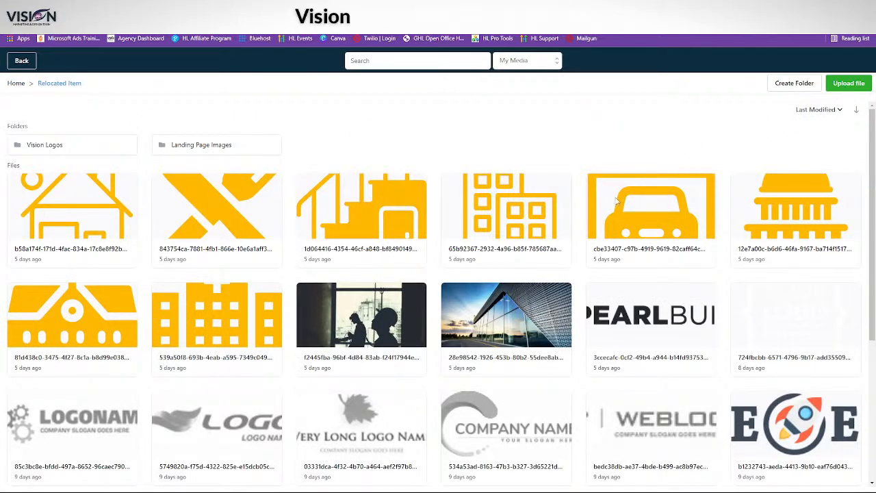
pyautogui.click(847, 83)
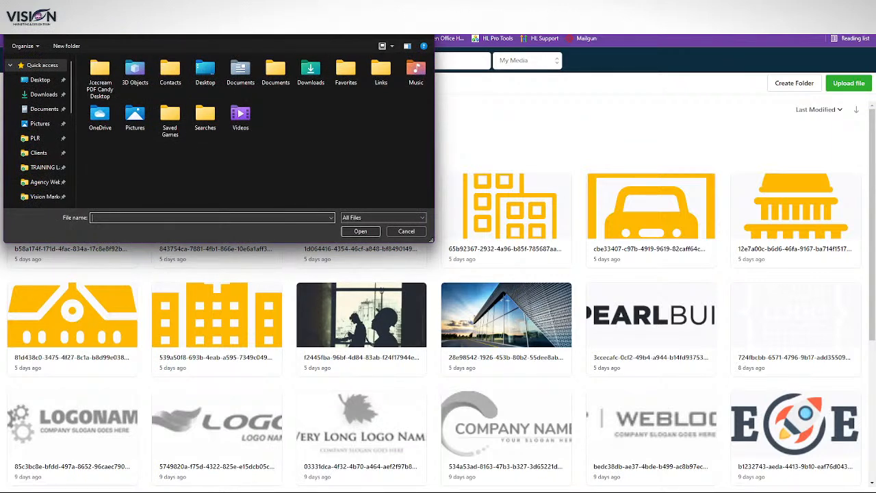
pyautogui.press('Escape')
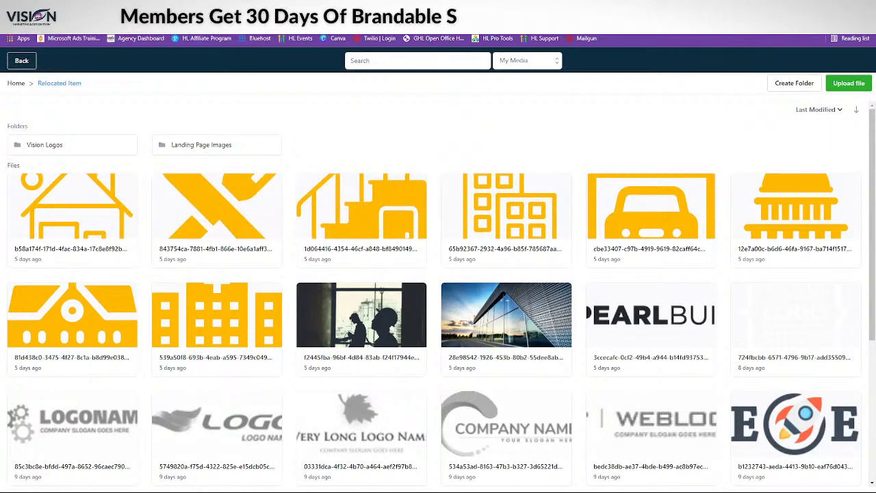
pyautogui.moveTo(318, 483)
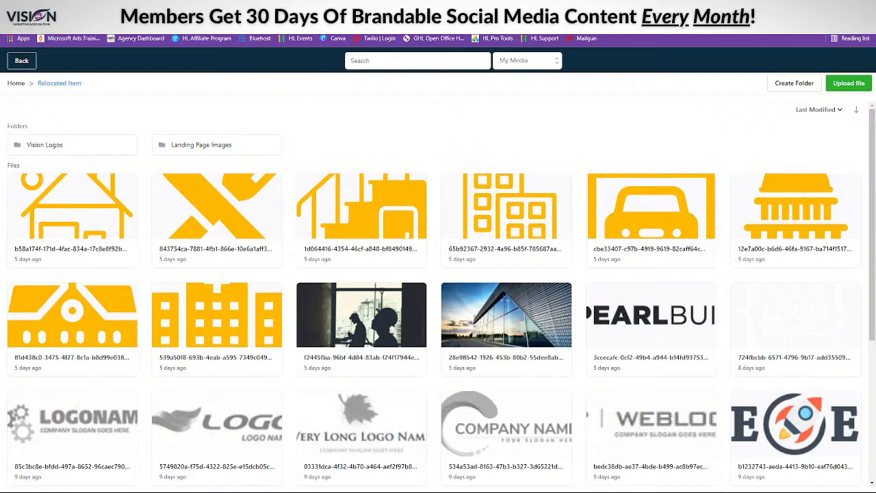
pyautogui.moveTo(875, 27); pyautogui.dragTo(875, 137)
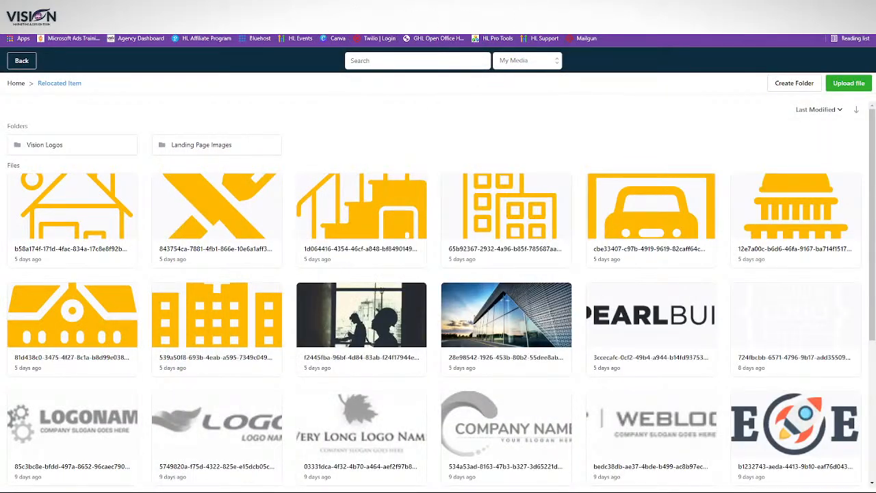
pyautogui.moveTo(875, 171); pyautogui.dragTo(209, 200)
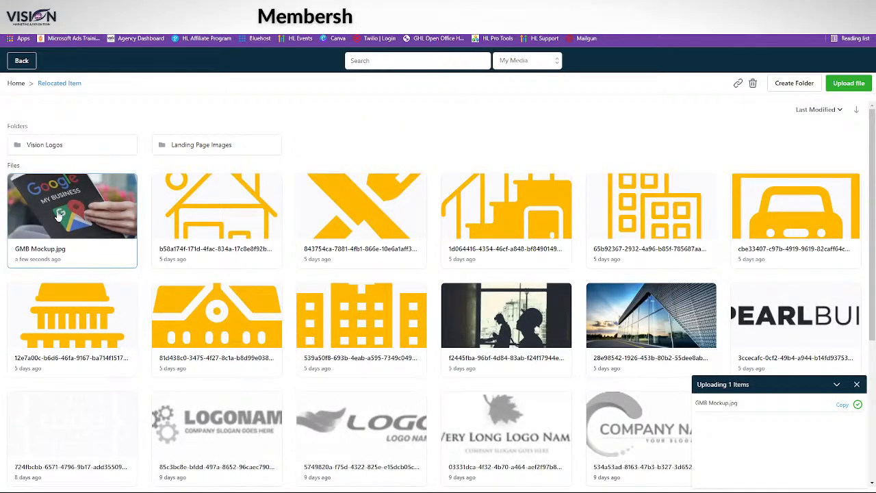
pyautogui.click(60, 214)
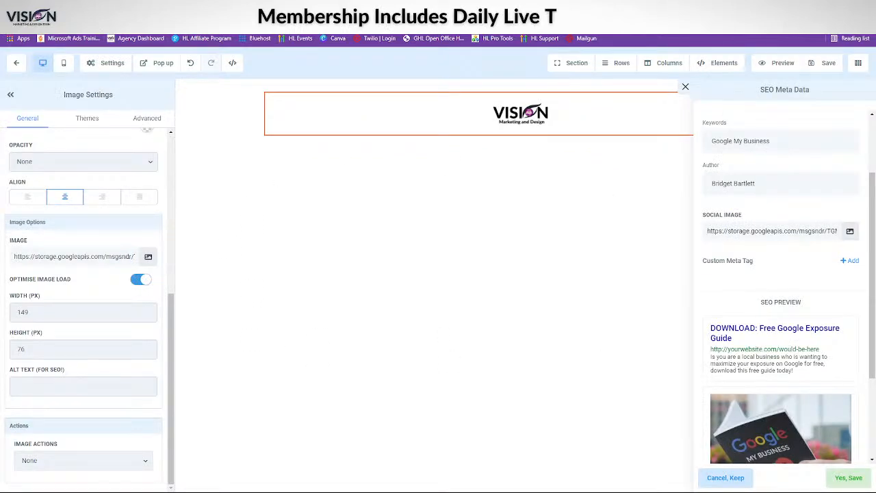
# Check the SEO preview with the social image and reopen the page's SEO meta data
pyautogui.scroll(-3, 791, 379)
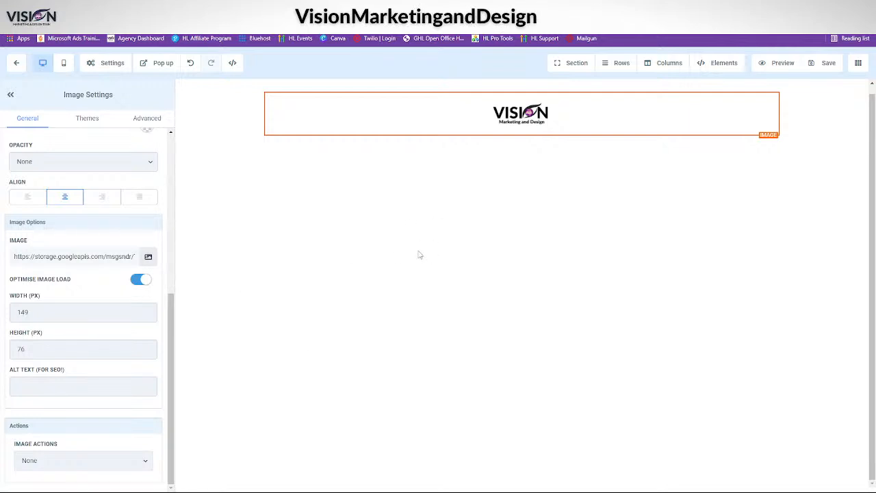
pyautogui.click(102, 64)
pyautogui.click(102, 83)
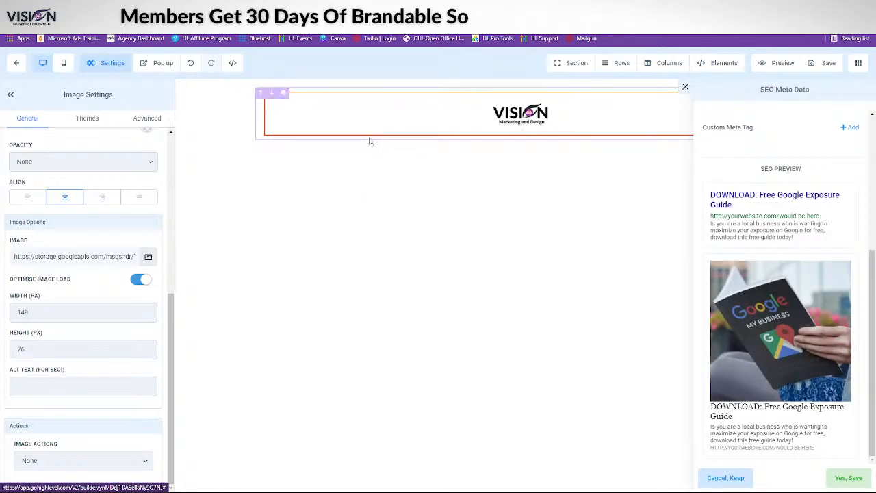
# Look over the page's tracking code, custom CSS and background settings without editing them
pyautogui.click(106, 63)
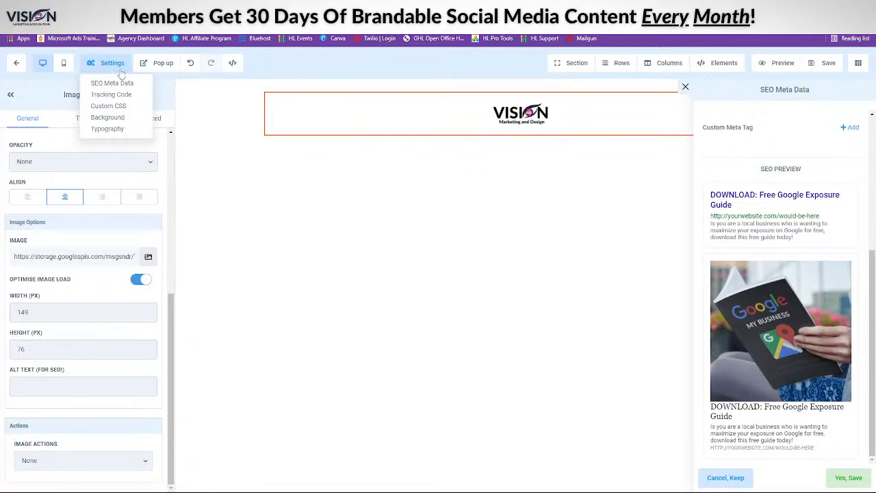
pyautogui.click(111, 93)
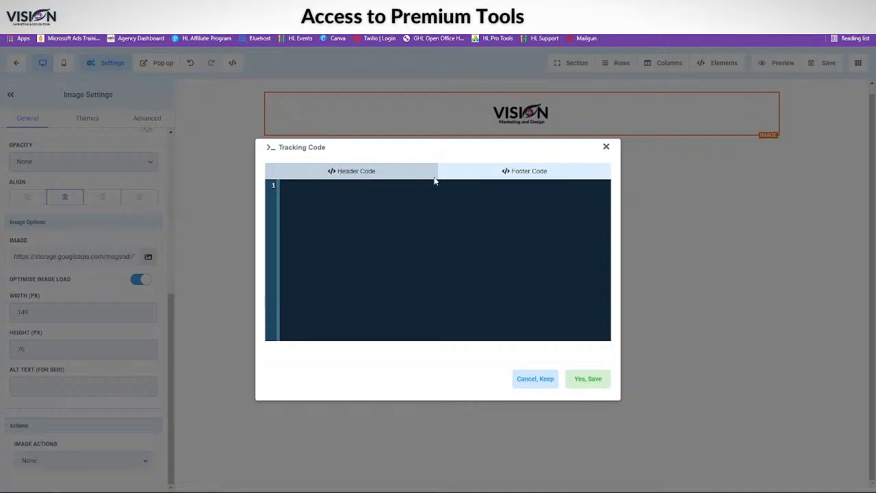
pyautogui.click(605, 148)
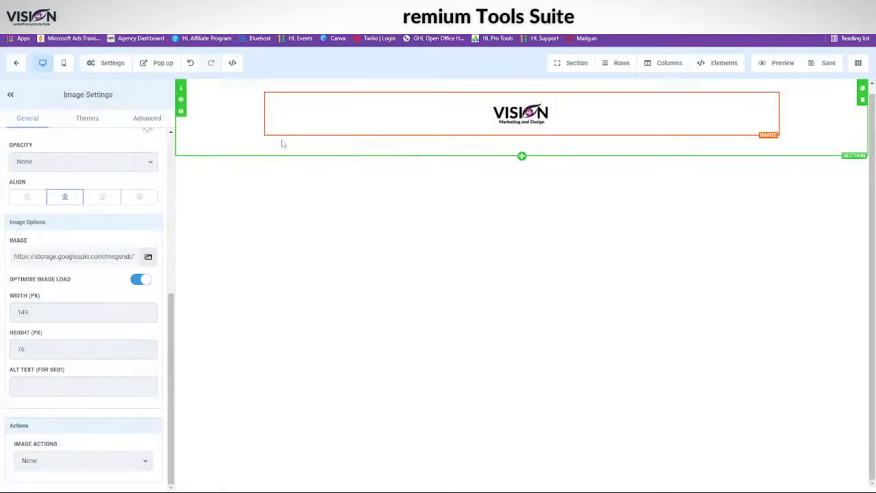
pyautogui.click(107, 63)
pyautogui.click(104, 106)
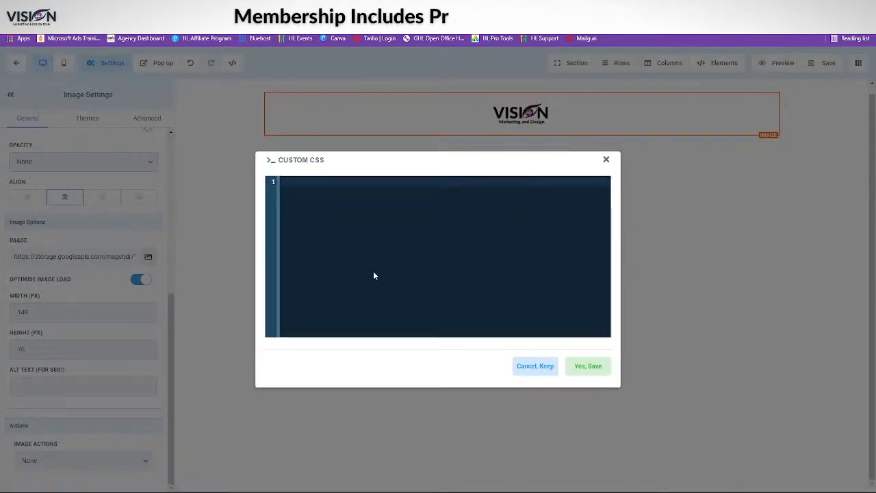
pyautogui.click(605, 158)
pyautogui.click(100, 64)
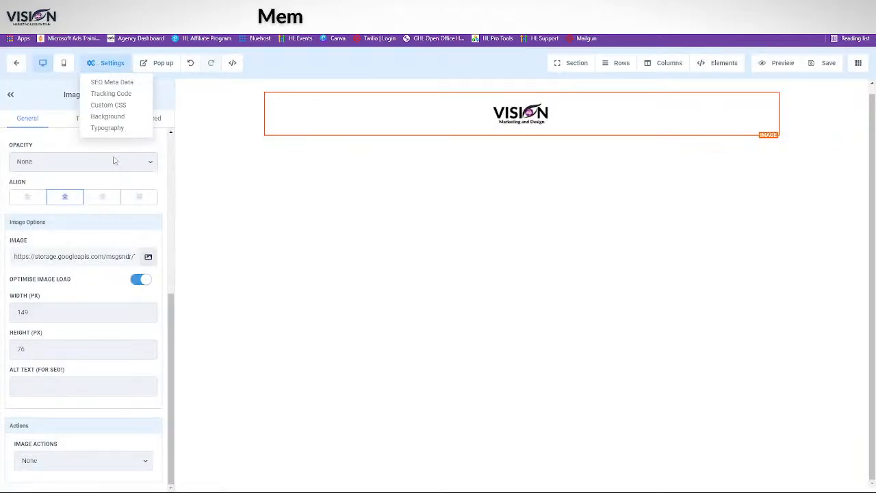
pyautogui.click(99, 114)
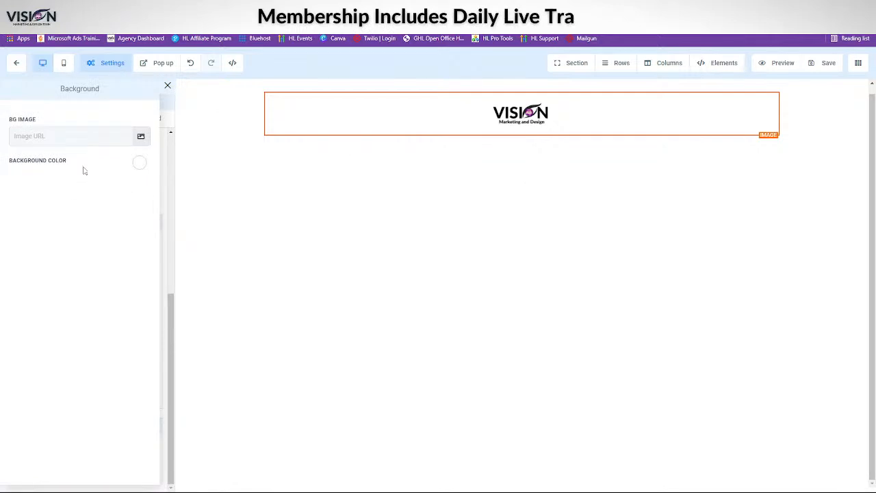
# Set the headline font to Lato in the page's typography settings
pyautogui.click(95, 64)
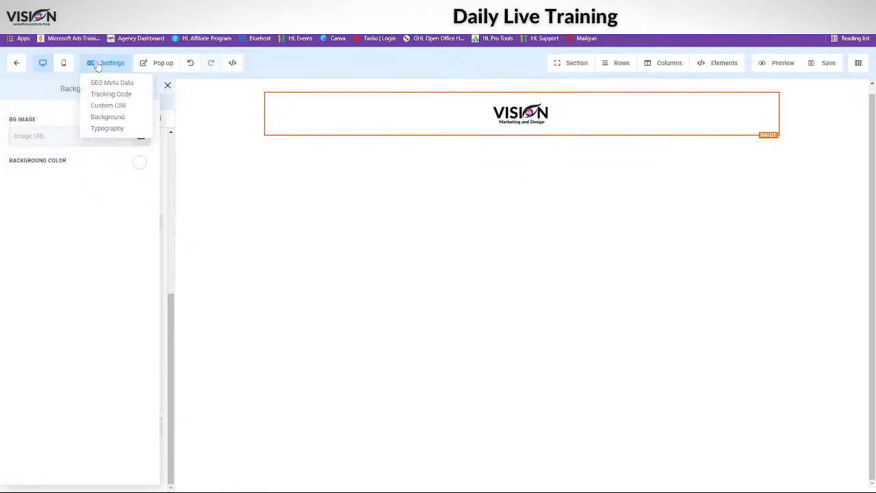
pyautogui.click(101, 129)
pyautogui.click(73, 138)
pyautogui.click(79, 157)
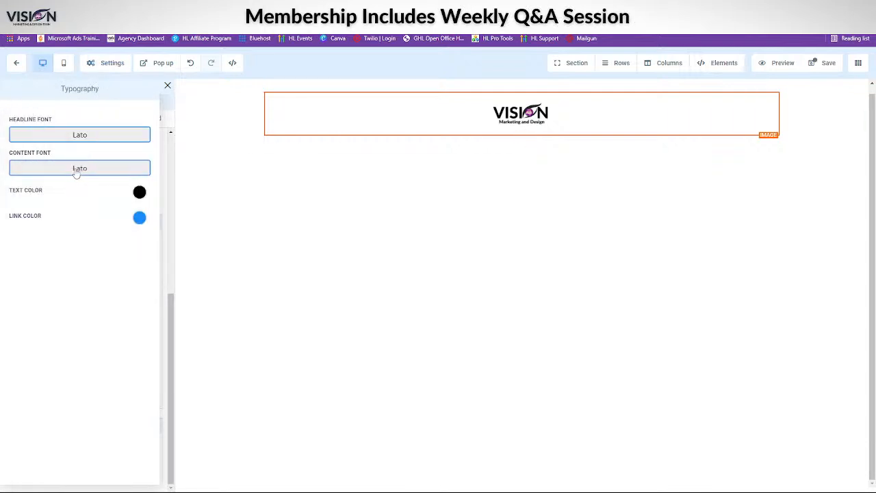
# Start a custom color for the page's link color and name it Vision Purple
pyautogui.click(139, 217)
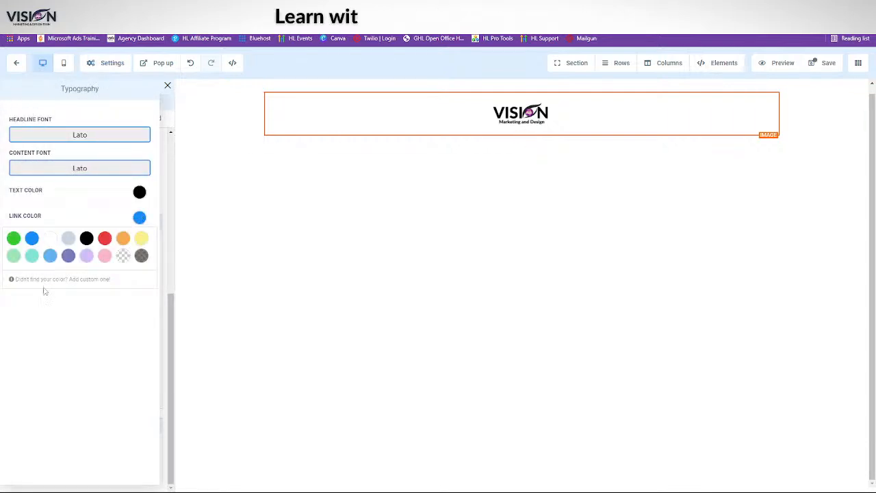
pyautogui.click(49, 280)
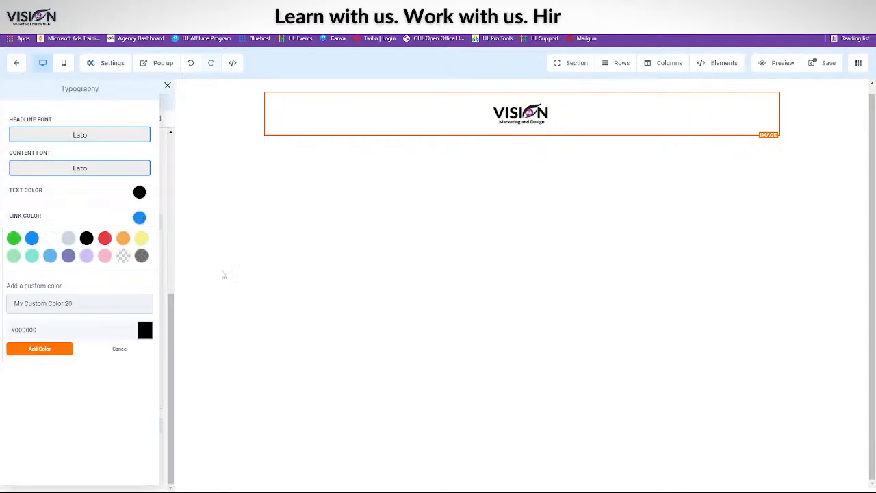
pyautogui.moveTo(84, 304); pyautogui.dragTo(3, 299)
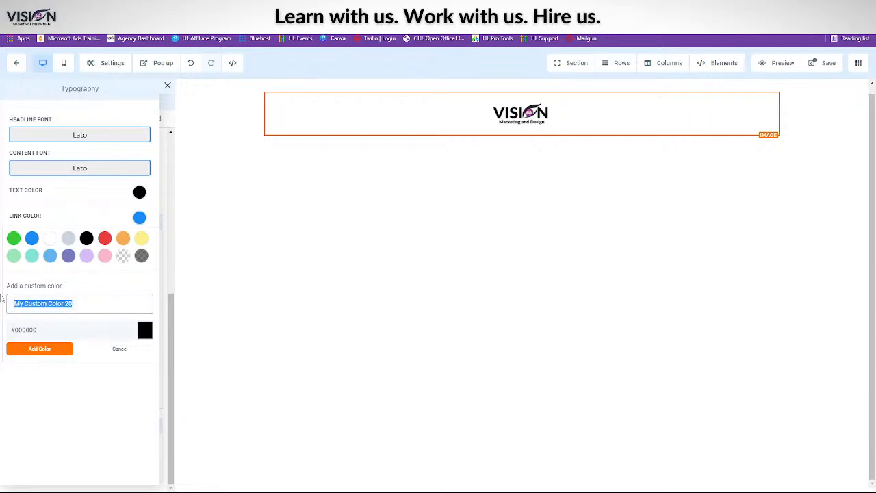
pyautogui.write('Vision')
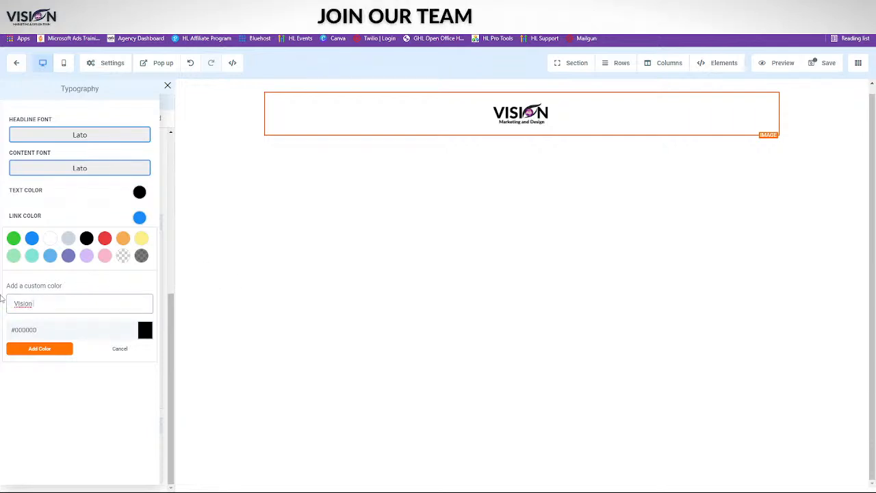
pyautogui.press('BackSpace')
pyautogui.press('BackSpace')
pyautogui.write('on')
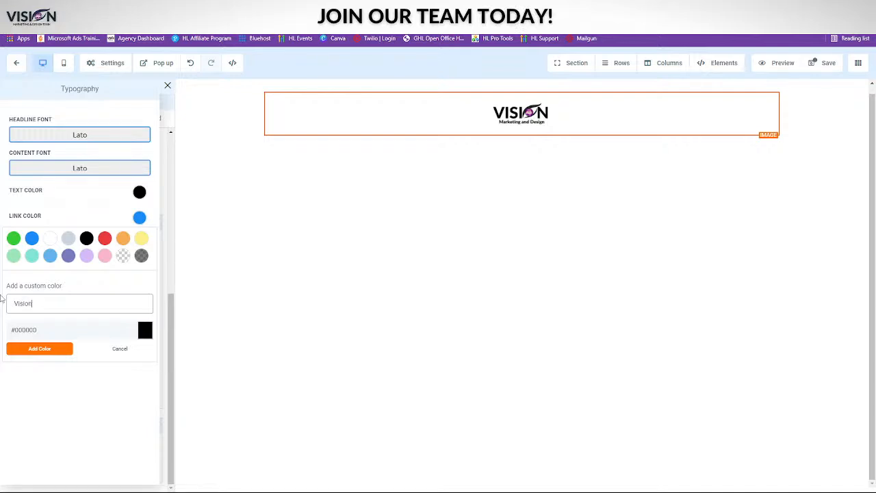
pyautogui.write(' Purpols')
pyautogui.press('BackSpace')
pyautogui.press('BackSpace')
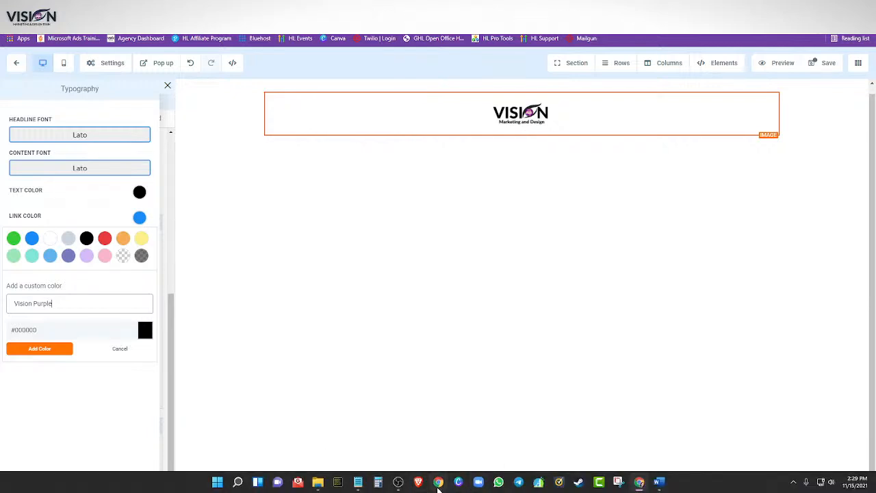
# Switch to Canva and copy the hex code of the dark purple in the Brand Kit's Personal Brand palette
pyautogui.moveTo(438, 483)
pyautogui.click(423, 400)
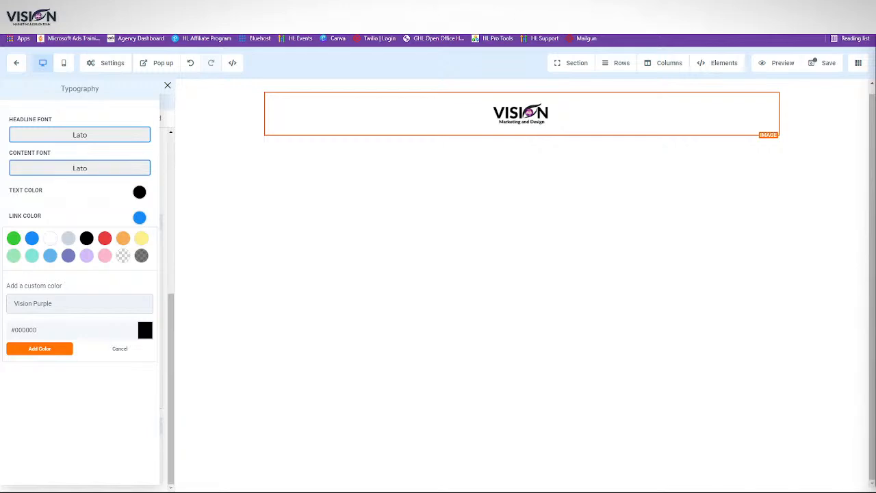
pyautogui.moveTo(875, 40); pyautogui.dragTo(574, 39)
pyautogui.click(698, 35)
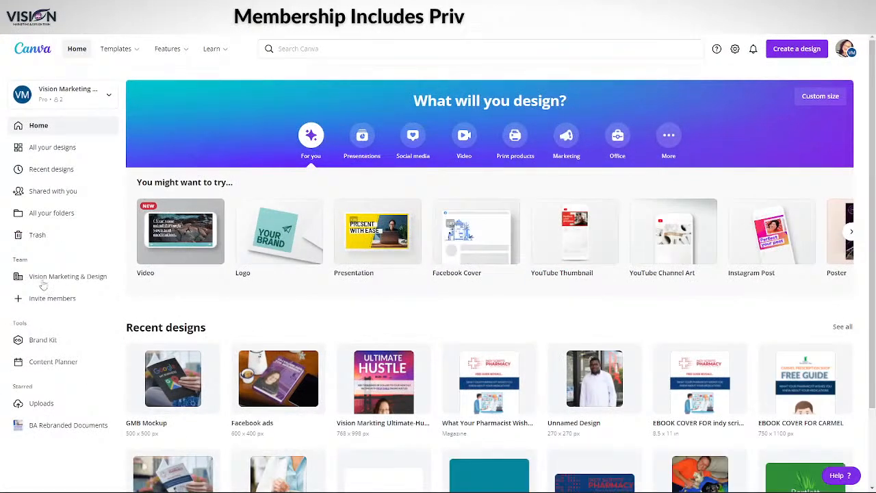
pyautogui.click(35, 340)
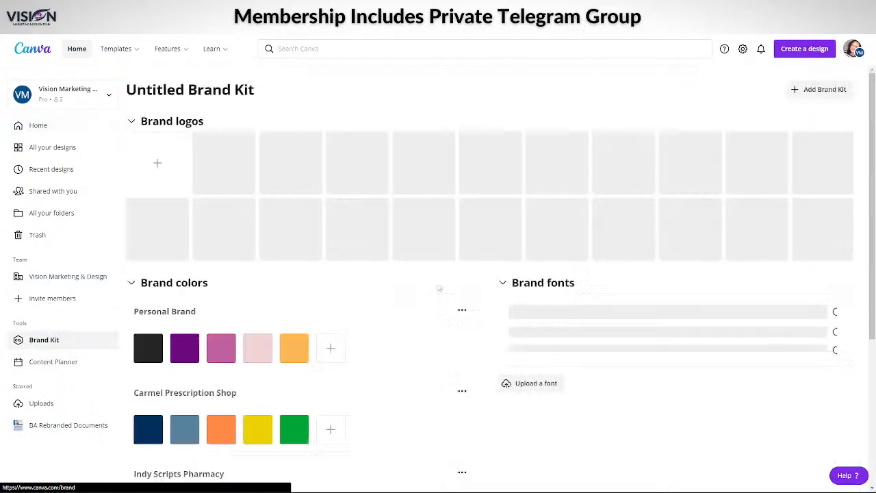
pyautogui.scroll(-6, 259, 362)
pyautogui.scroll(2, 232, 294)
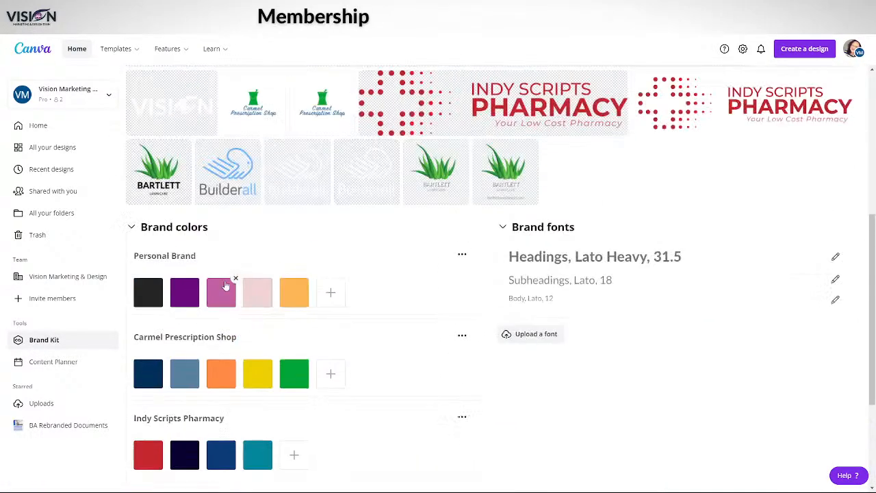
pyautogui.click(184, 296)
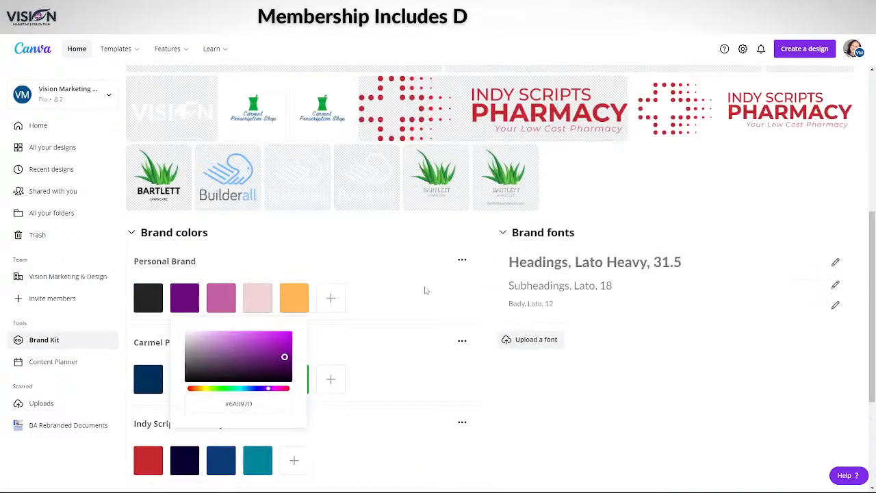
pyautogui.moveTo(230, 403); pyautogui.dragTo(225, 403)
pyautogui.rightClick(230, 404)
pyautogui.click(254, 295)
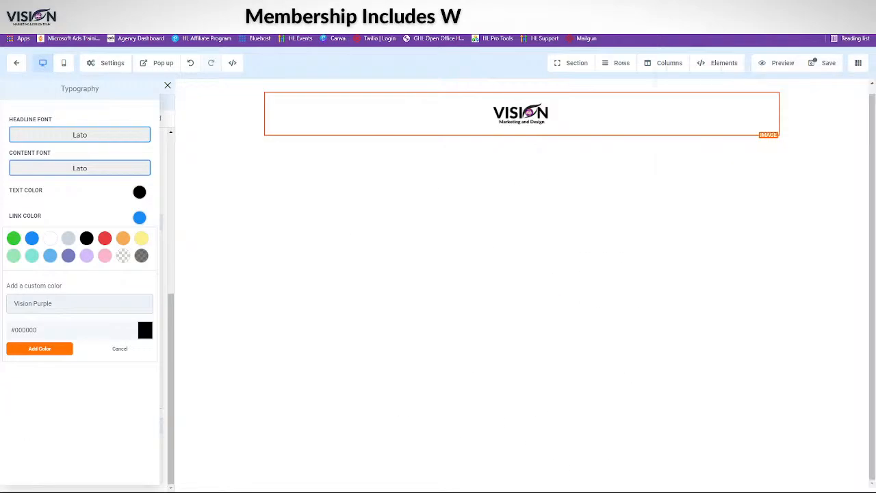
# Return to the HighLevel page builder and add the Vision Purple link color with hex code #6A097D
pyautogui.hotkey('alt', 'Tab')
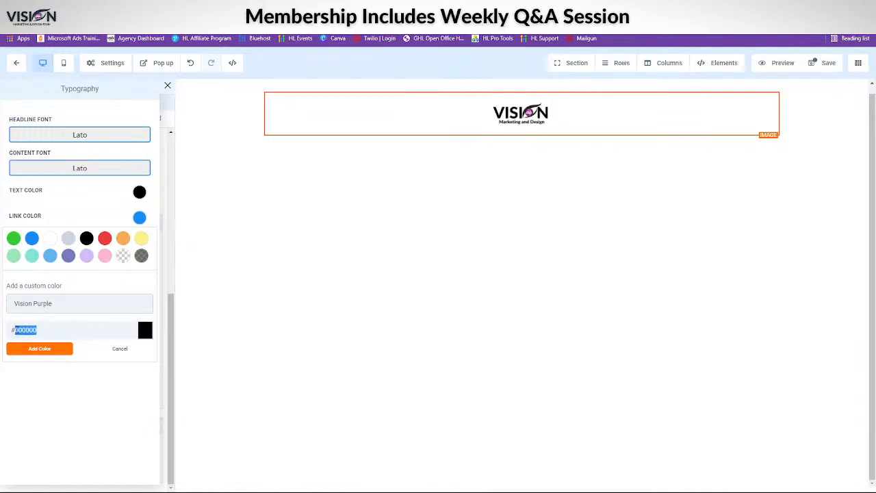
pyautogui.moveTo(15, 330); pyautogui.dragTo(9, 330)
pyautogui.hotkey('ctrl', 'v')
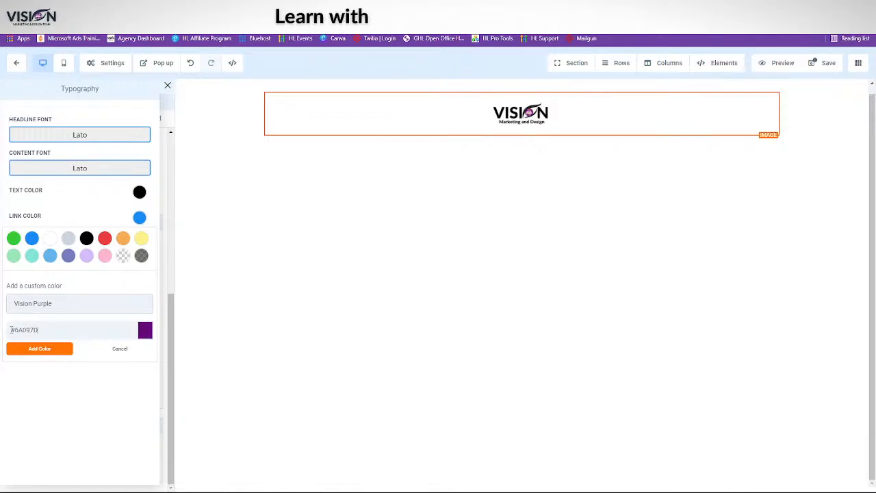
pyautogui.click(39, 349)
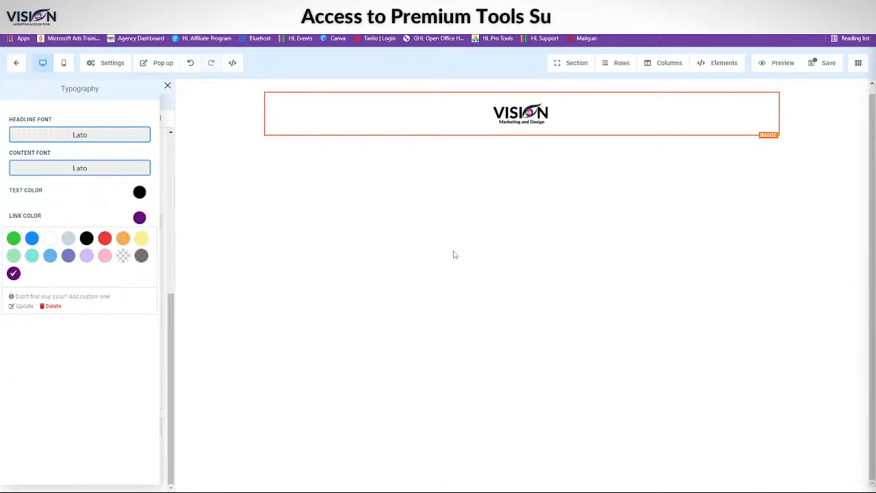
# Save the page, check the logo header in the mobile layout, and return to the desktop layout
pyautogui.click(816, 63)
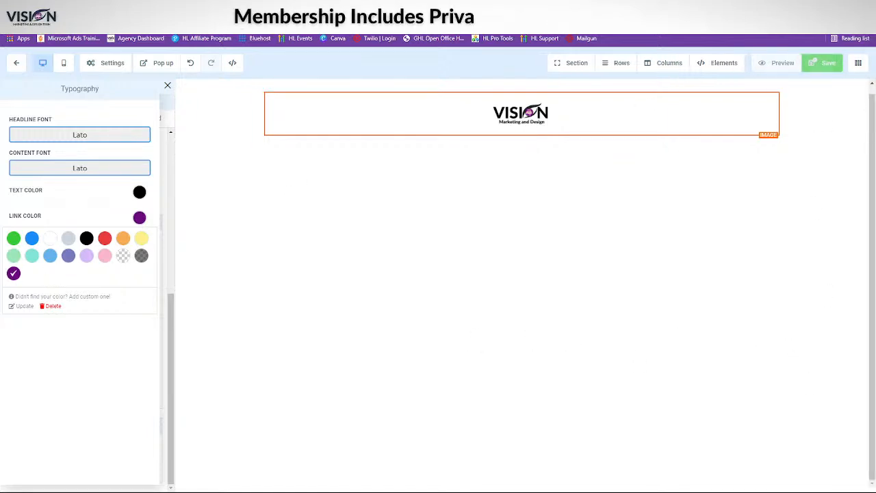
pyautogui.click(64, 64)
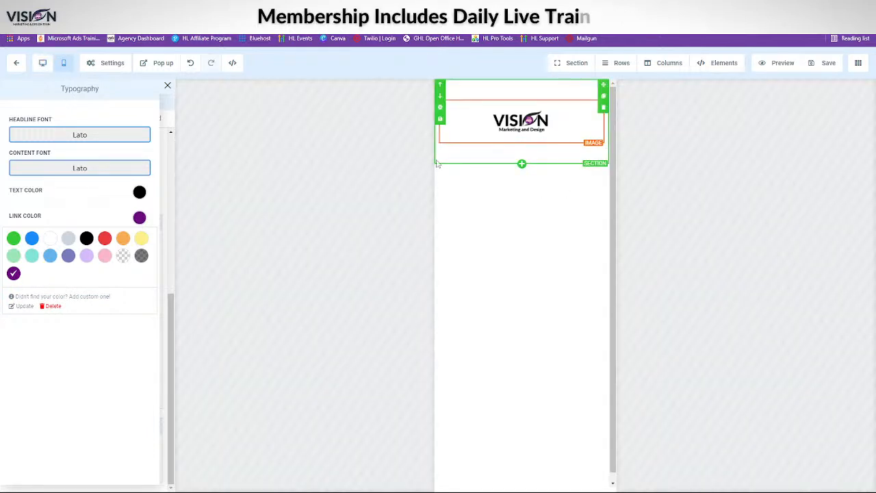
pyautogui.click(43, 63)
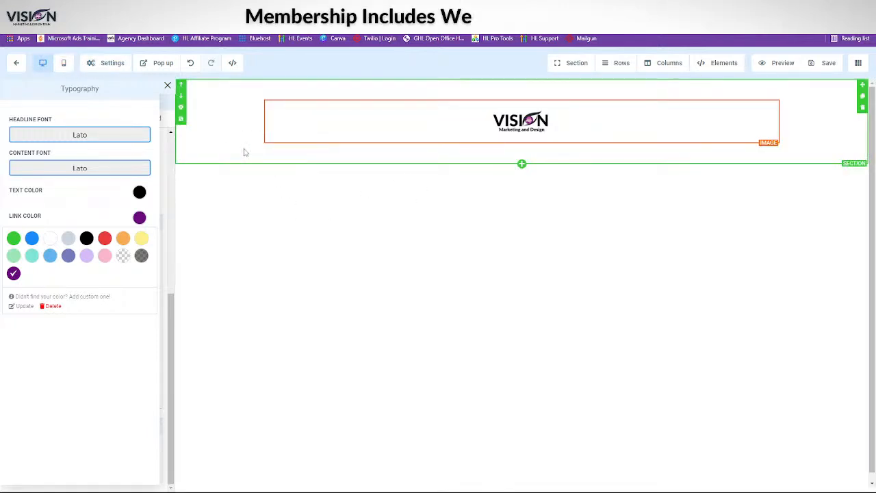
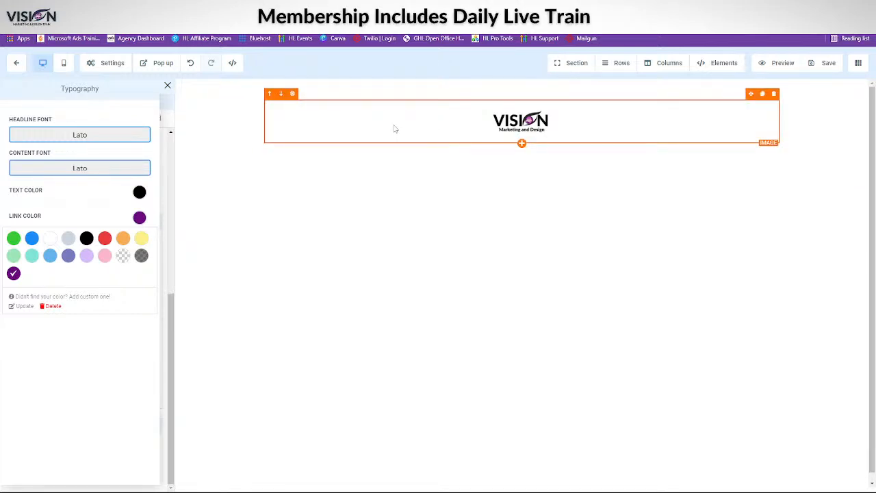
# Set the logo image's left, right, top and bottom padding to 0
pyautogui.click(293, 95)
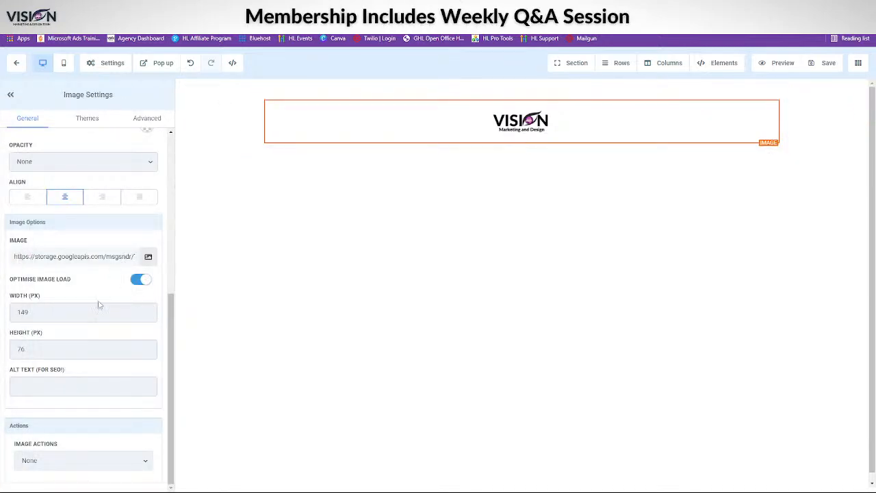
pyautogui.scroll(5, 80, 304)
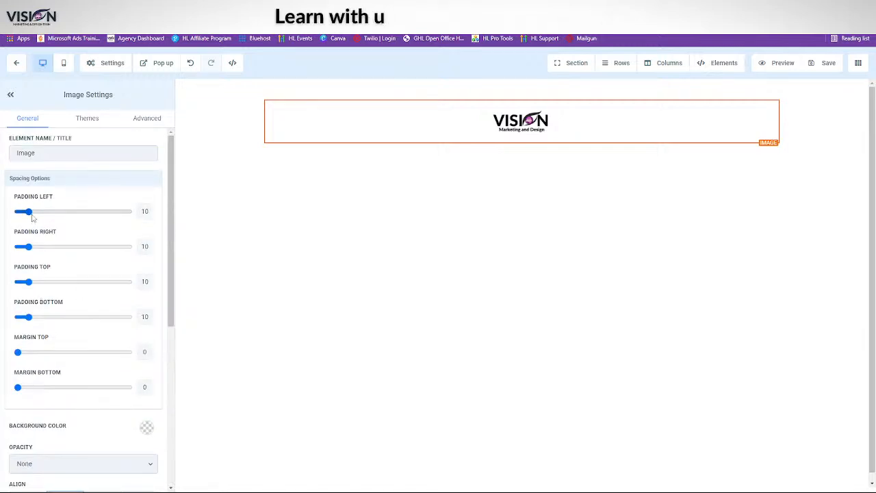
pyautogui.moveTo(31, 215); pyautogui.dragTo(16, 213)
pyautogui.moveTo(28, 247); pyautogui.dragTo(16, 247)
pyautogui.moveTo(15, 282); pyautogui.dragTo(14, 282)
pyautogui.moveTo(28, 317); pyautogui.dragTo(14, 317)
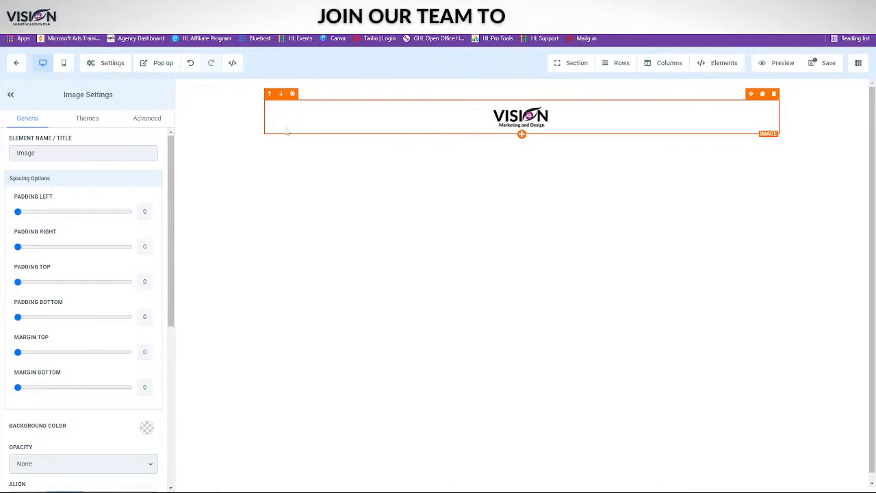
# Set the left, right, top and bottom padding of the logo's column to 0
pyautogui.click(261, 136)
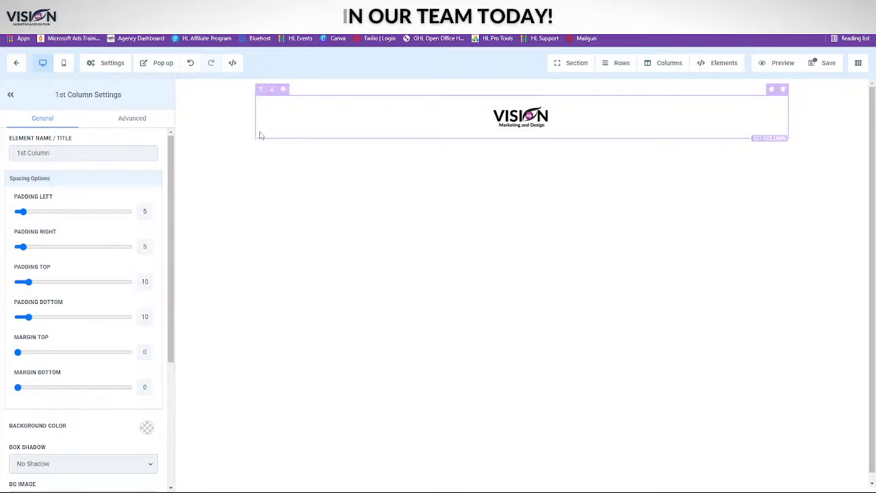
pyautogui.moveTo(21, 211); pyautogui.dragTo(15, 213)
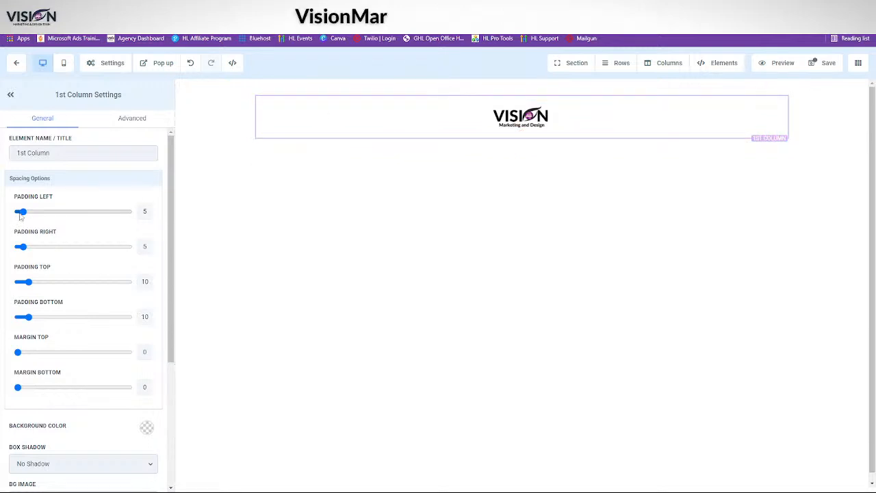
pyautogui.moveTo(22, 246); pyautogui.dragTo(5, 251)
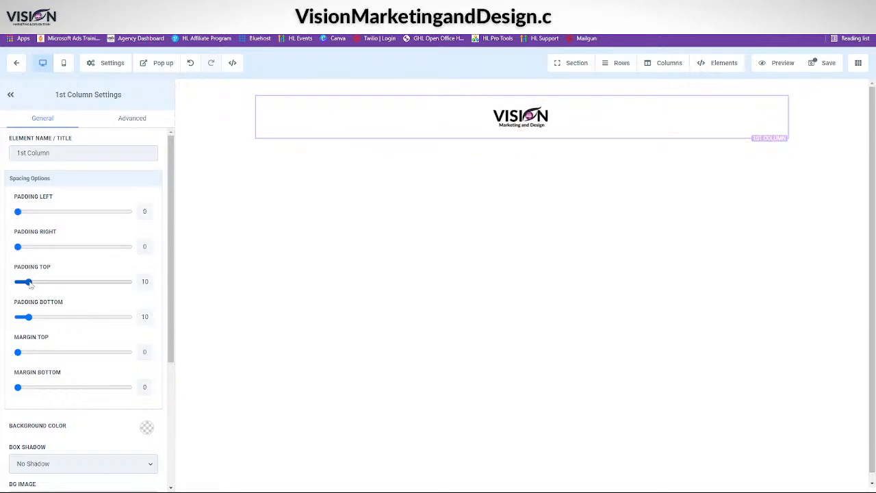
pyautogui.moveTo(27, 282); pyautogui.dragTo(14, 282)
pyautogui.moveTo(29, 321); pyautogui.dragTo(3, 321)
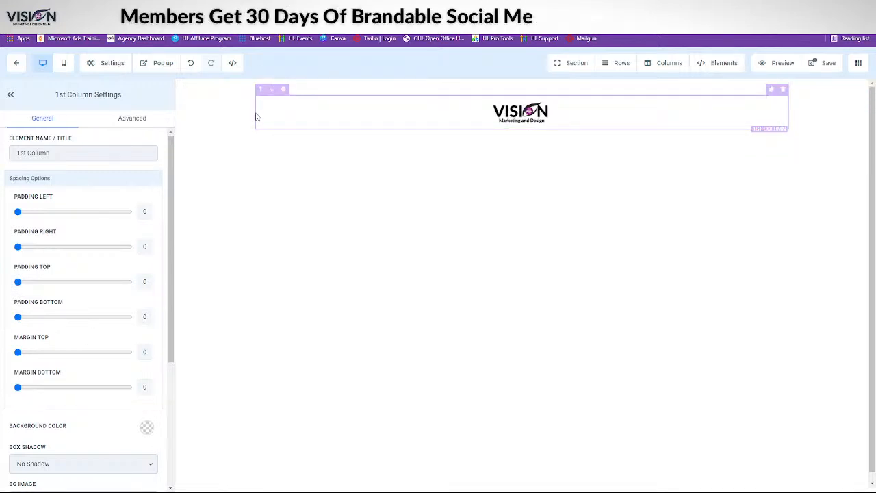
# Set the bottom and top padding of the section around the logo to 0
pyautogui.click(247, 116)
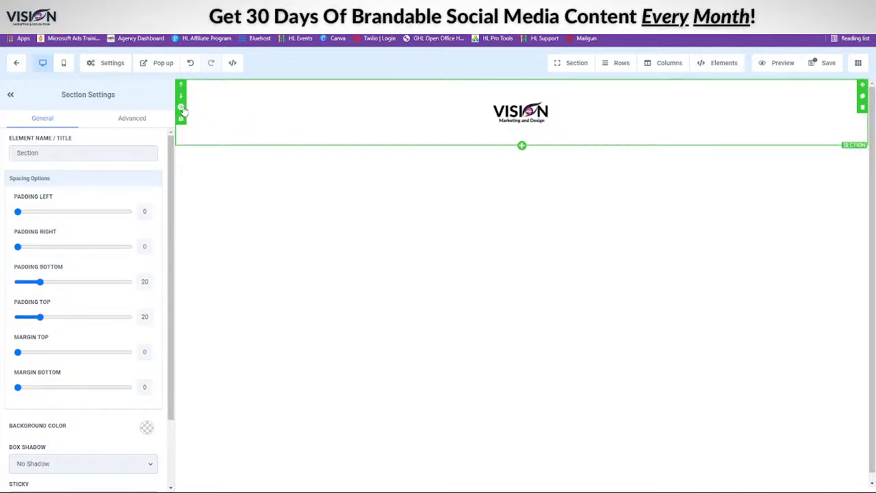
pyautogui.moveTo(39, 281); pyautogui.dragTo(3, 282)
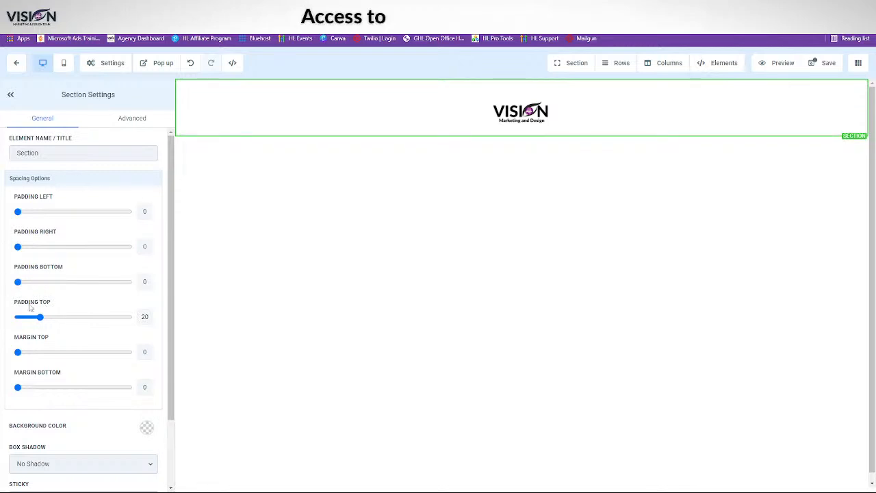
pyautogui.moveTo(40, 316); pyautogui.dragTo(2, 319)
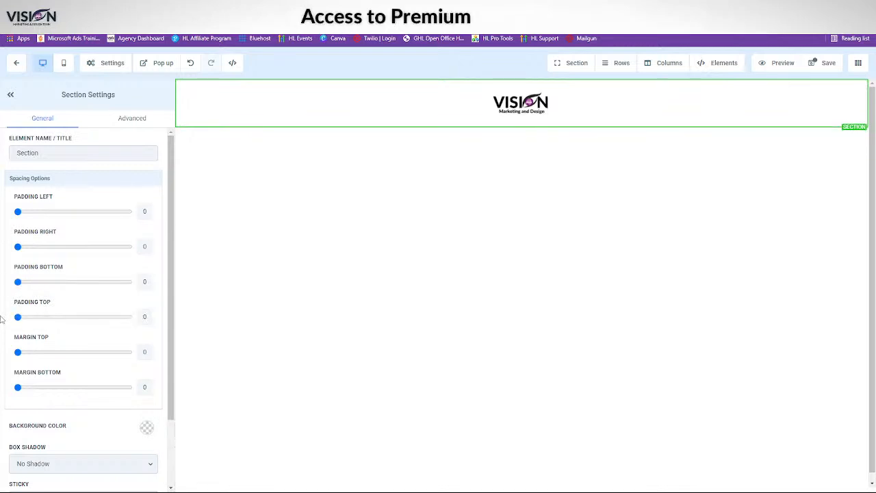
# Set the top and bottom padding of the logo's one-column row to 0 and save the page
pyautogui.click(296, 99)
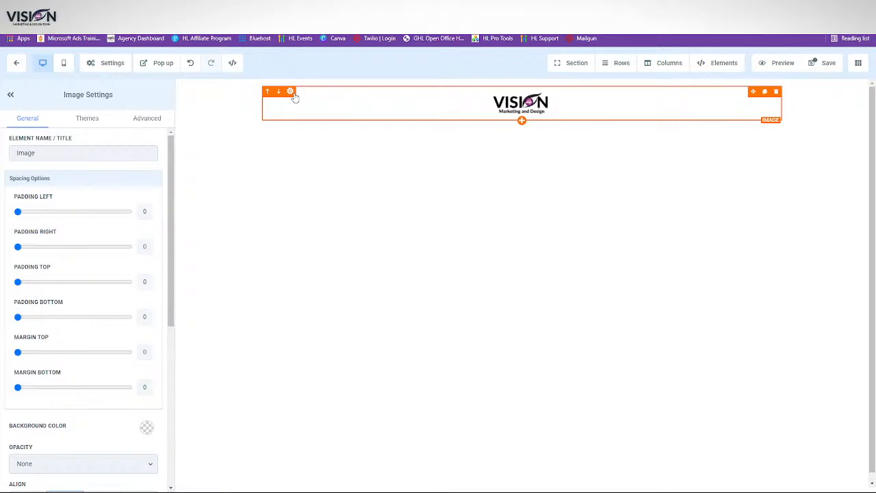
pyautogui.click(326, 128)
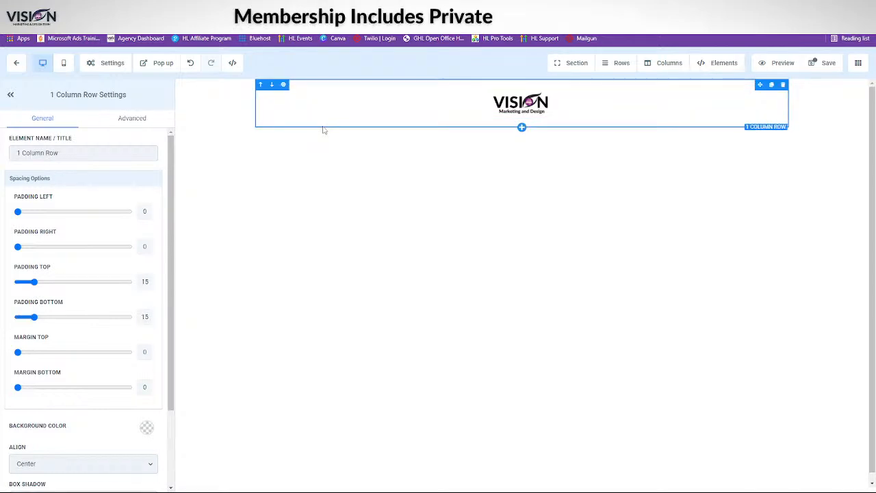
pyautogui.moveTo(34, 281); pyautogui.dragTo(18, 282)
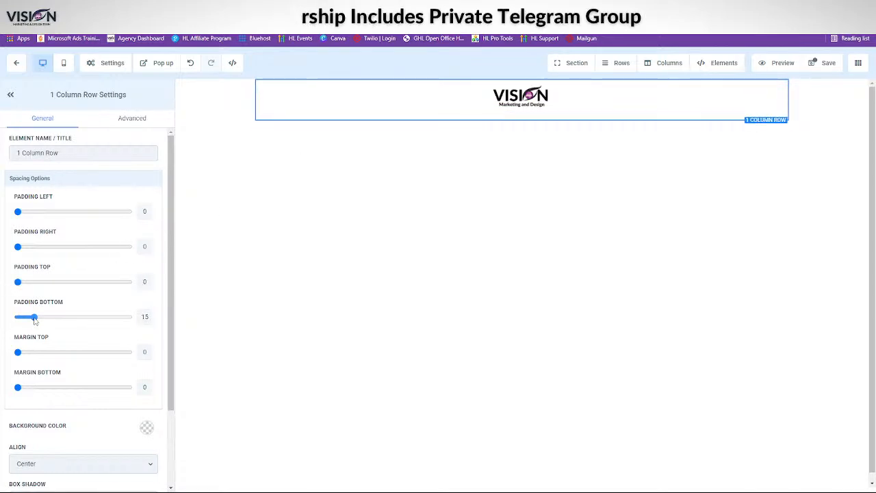
pyautogui.moveTo(34, 316); pyautogui.dragTo(2, 318)
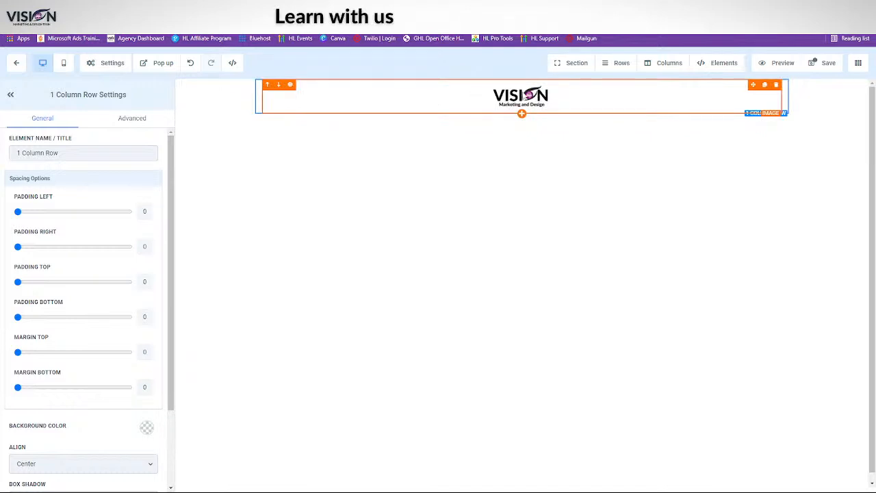
pyautogui.click(825, 63)
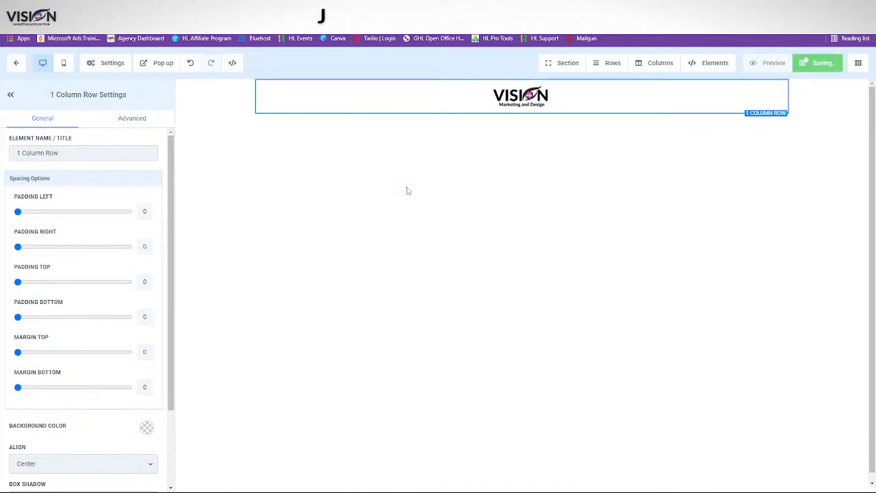
# Add a full-width section below the logo header and place a one-column row inside it
pyautogui.click(563, 64)
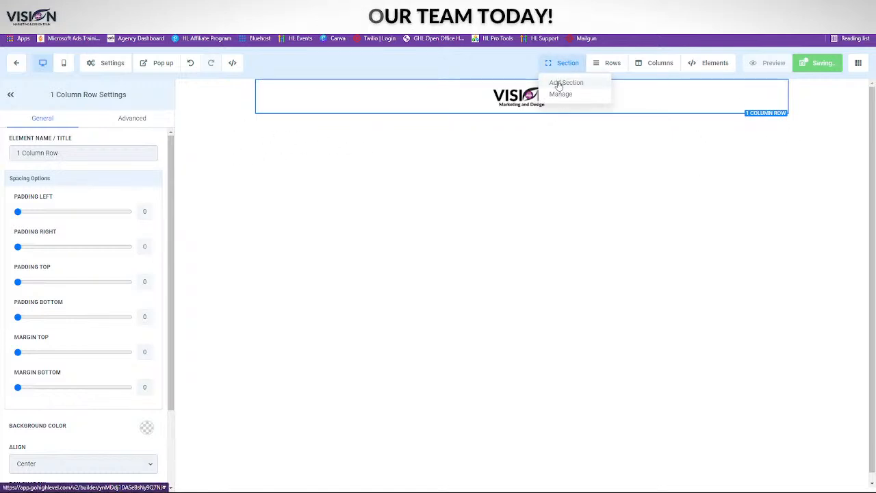
pyautogui.click(560, 82)
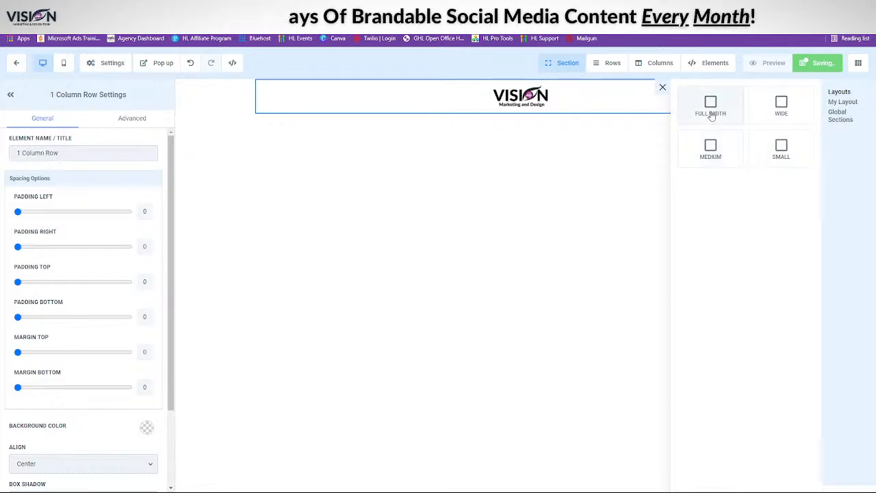
pyautogui.moveTo(710, 113); pyautogui.dragTo(418, 160)
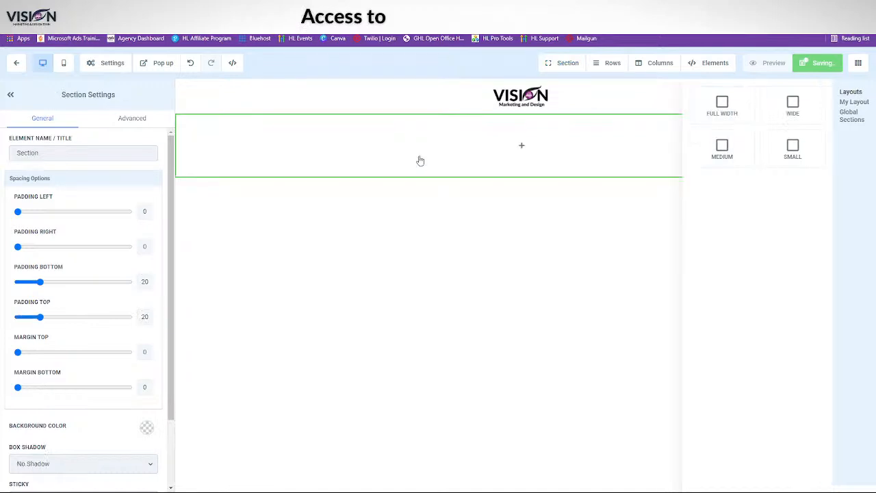
pyautogui.click(519, 146)
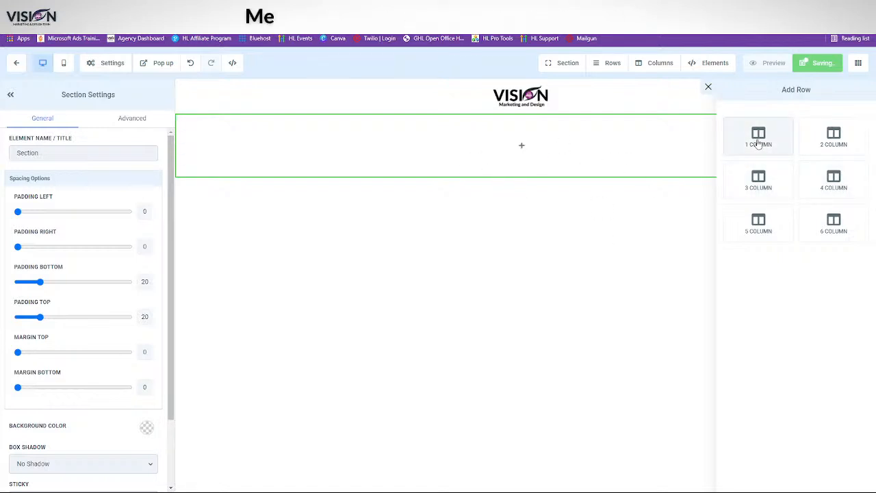
pyautogui.moveTo(752, 143); pyautogui.dragTo(497, 143)
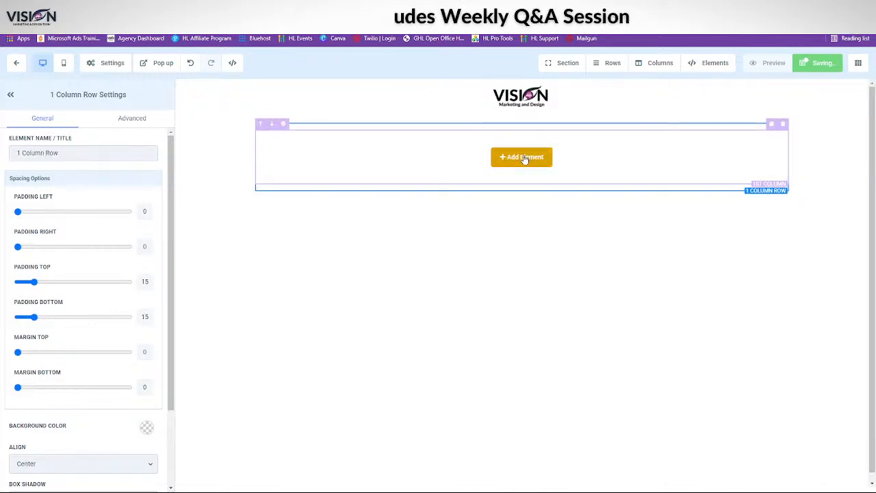
# Add a headline element with a sub-headline element beneath it in the new one-column row
pyautogui.click(525, 158)
pyautogui.moveTo(708, 151); pyautogui.dragTo(494, 160)
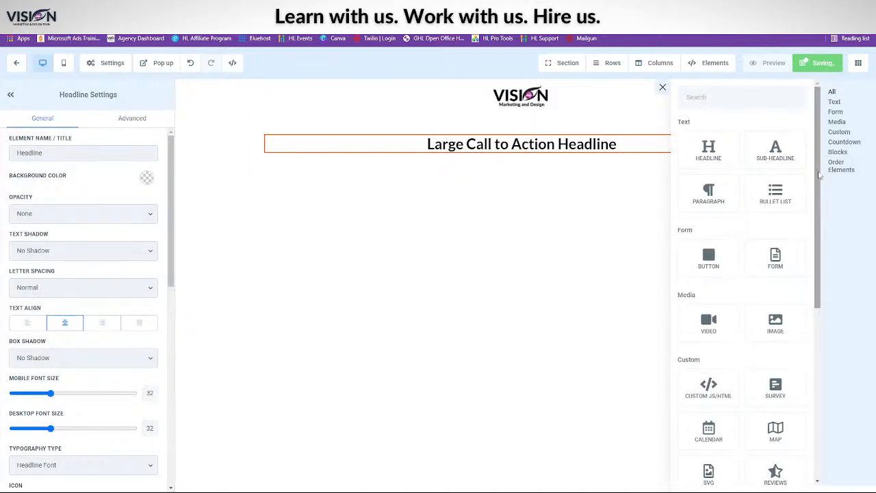
pyautogui.click(828, 151)
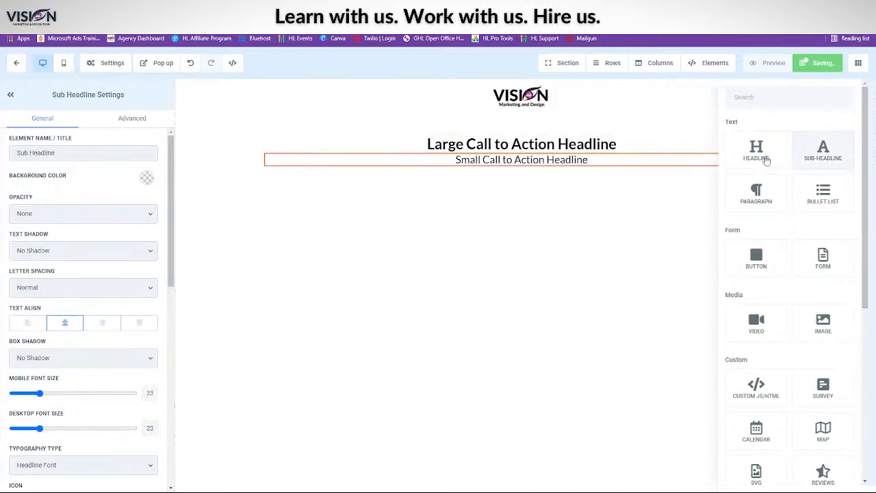
pyautogui.click(524, 164)
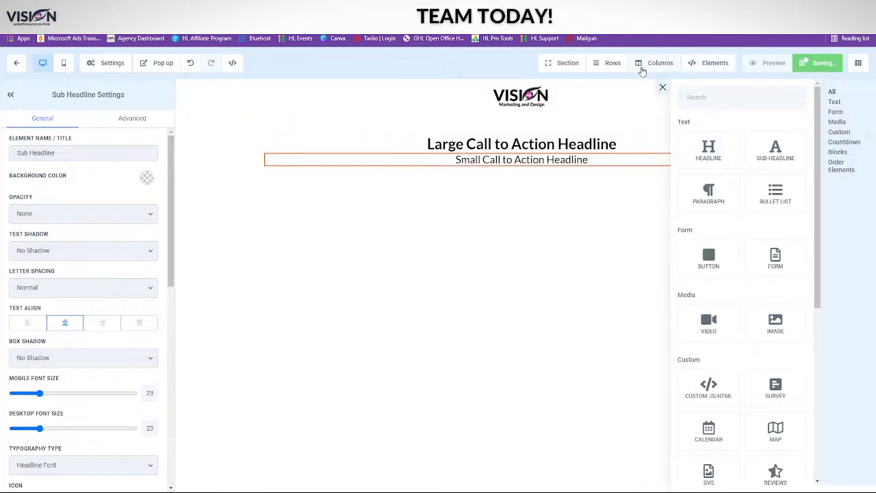
# Add a two-column row below the sub-headline and place an image element in its first column
pyautogui.moveTo(609, 64)
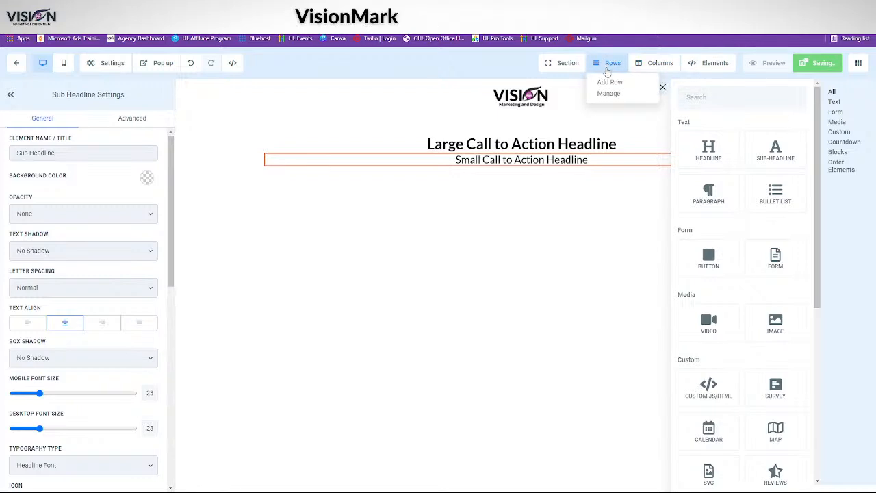
pyautogui.click(610, 83)
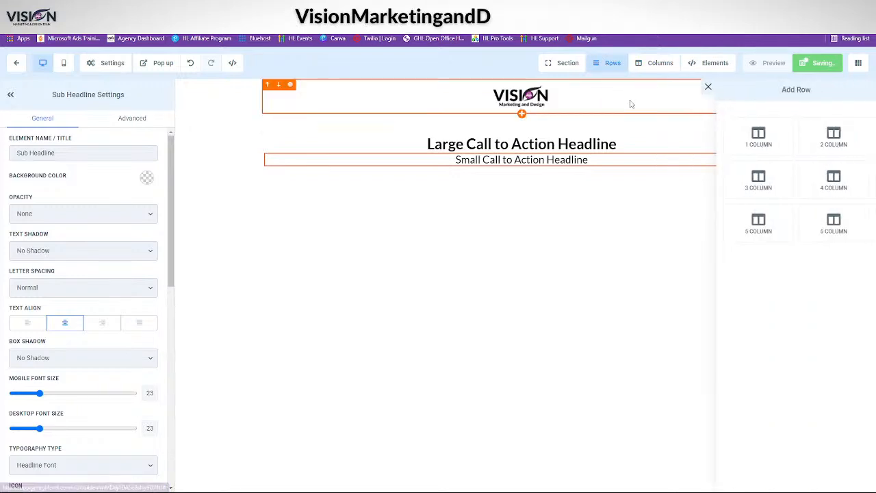
pyautogui.click(831, 141)
pyautogui.click(522, 178)
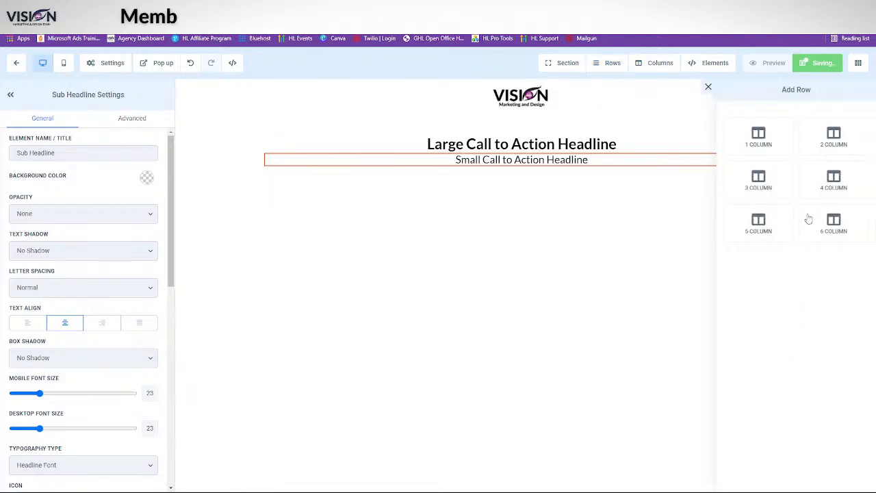
pyautogui.click(830, 137)
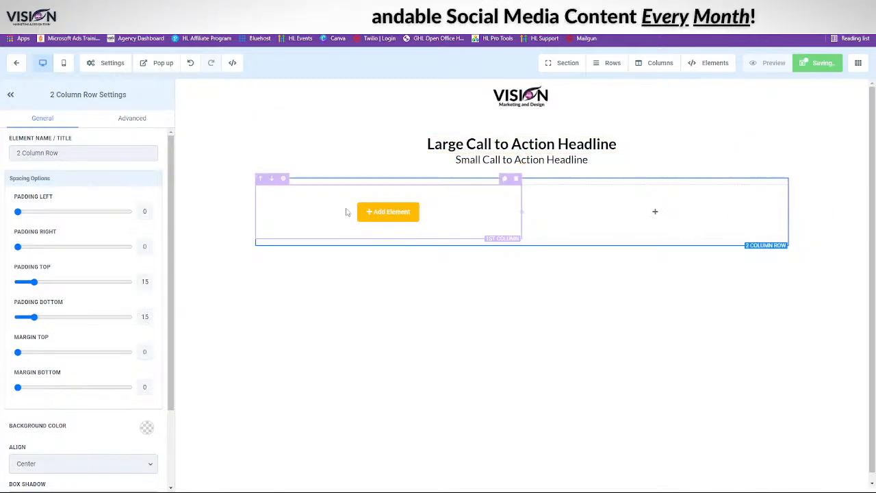
pyautogui.click(396, 211)
pyautogui.click(776, 325)
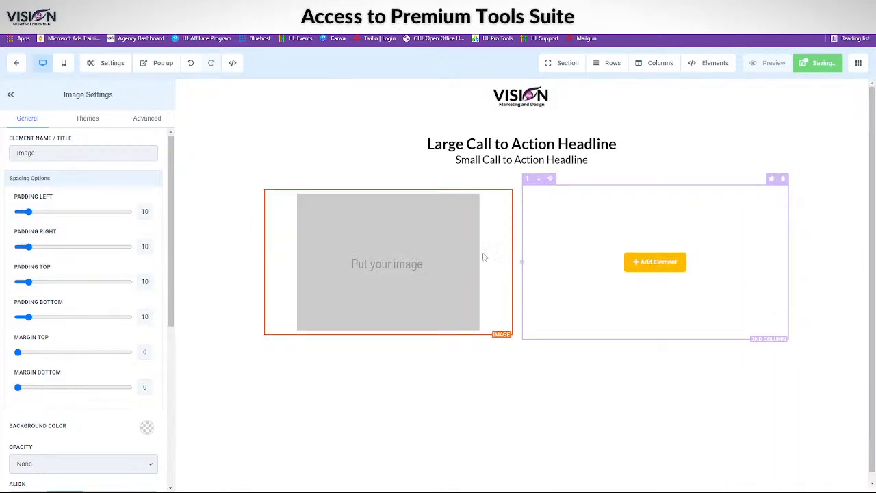
# Stack a headline, a sub-headline and a bullet list in the second column of the two-column row
pyautogui.click(653, 267)
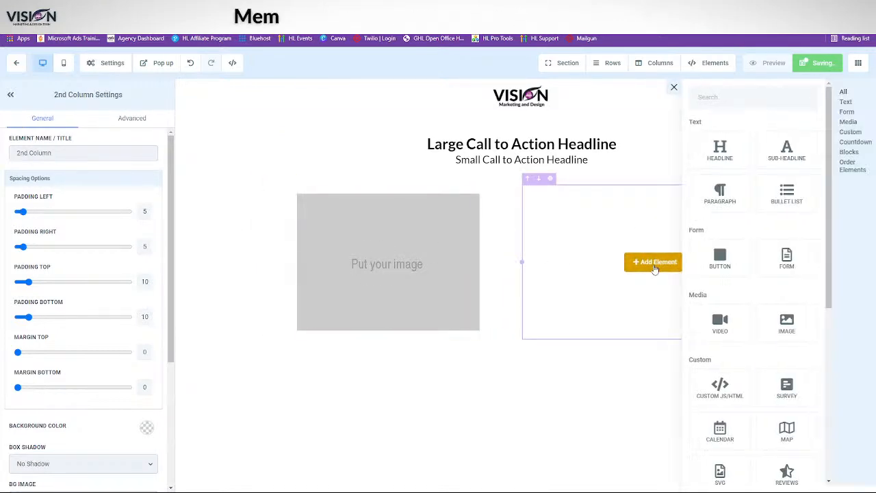
pyautogui.click(708, 151)
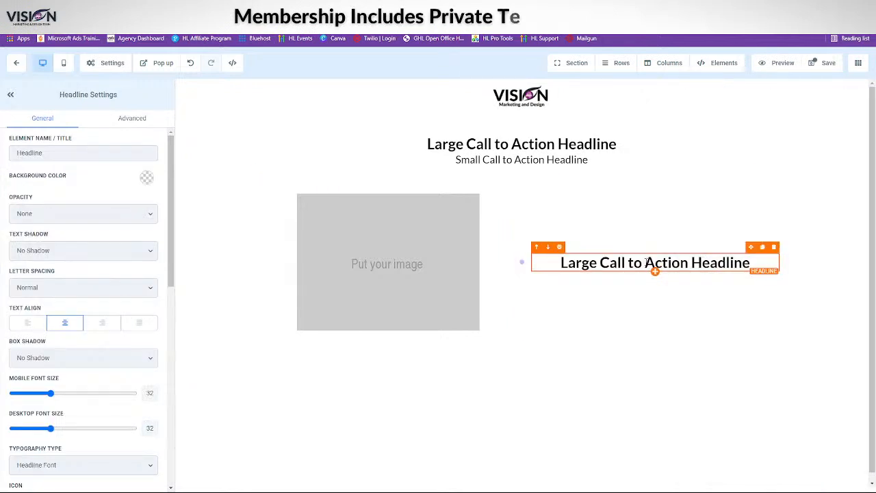
pyautogui.click(656, 276)
pyautogui.click(778, 152)
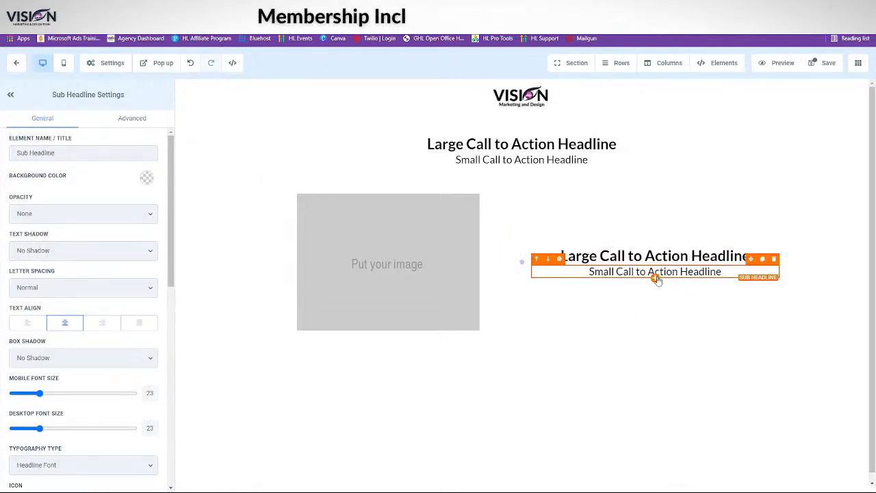
pyautogui.click(656, 278)
pyautogui.click(779, 192)
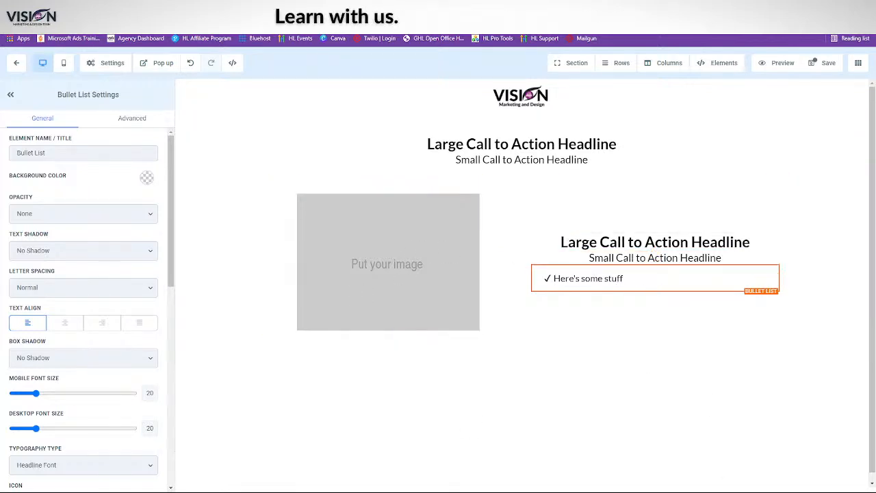
# Replace the placeholder image in the first column with the Google My Business guide picture from the media library's folder
pyautogui.click(369, 231)
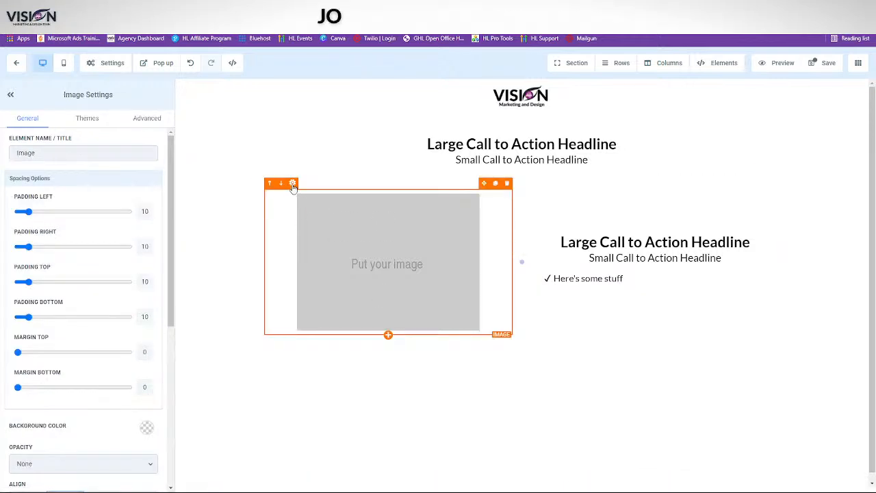
pyautogui.scroll(-5, 86, 438)
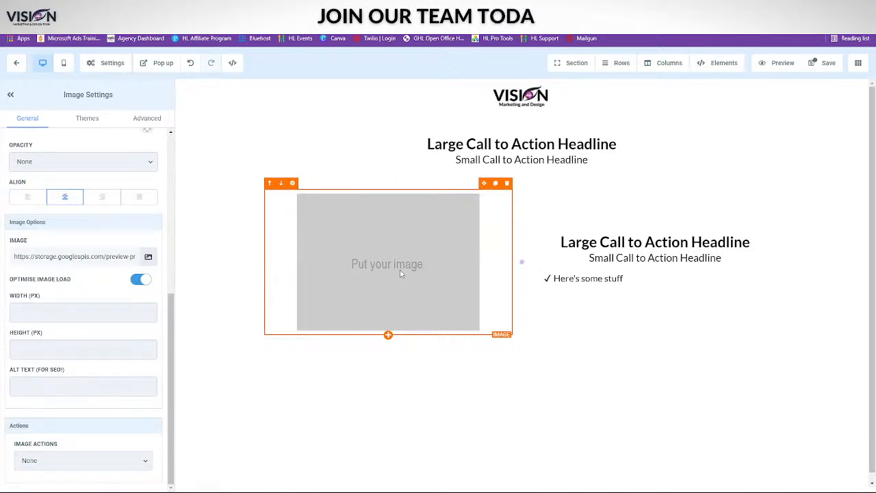
pyautogui.click(146, 255)
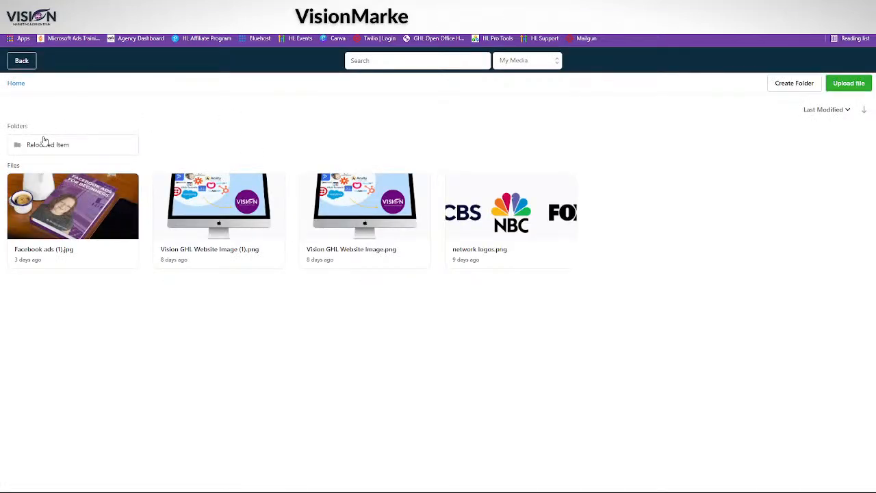
pyautogui.click(43, 142)
pyautogui.click(87, 198)
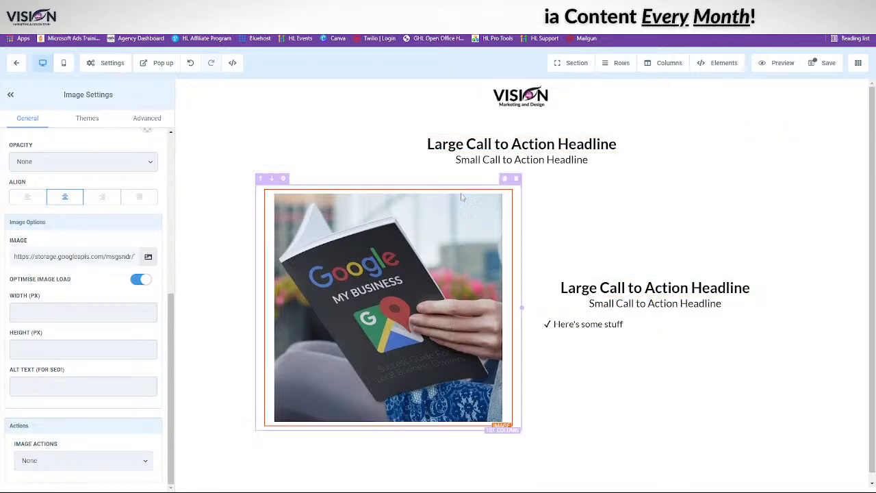
# Set the top headline to "Use Google To Get Free Exposure For Your Business!" and sub-headline to "Get More Leads & Sales With This FREE Guide & Checklist"
pyautogui.doubleClick(521, 151)
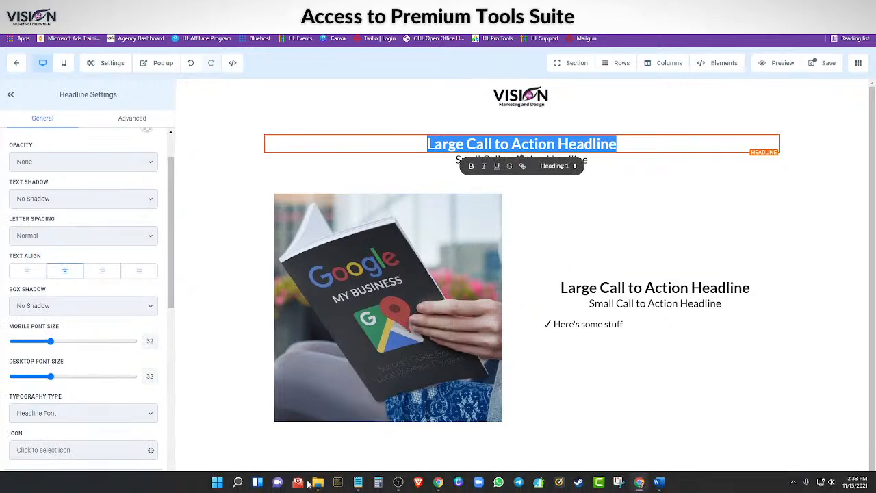
pyautogui.click(360, 484)
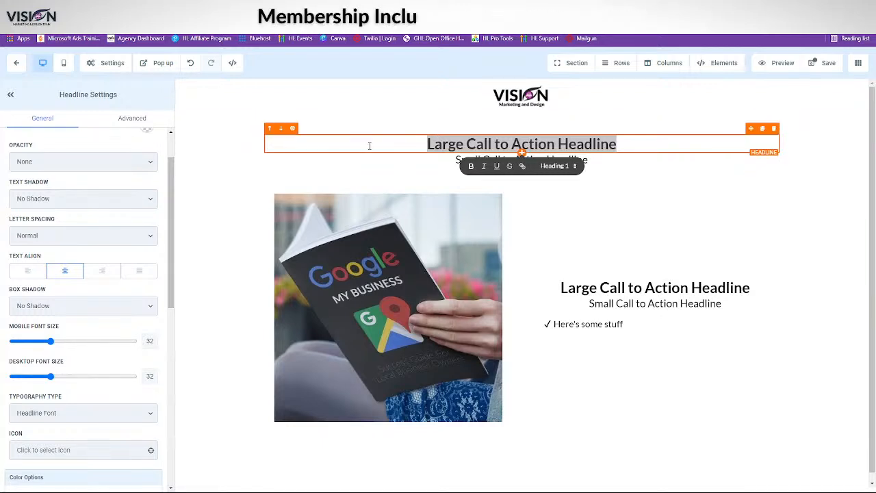
pyautogui.moveTo(390, 141); pyautogui.dragTo(672, 154)
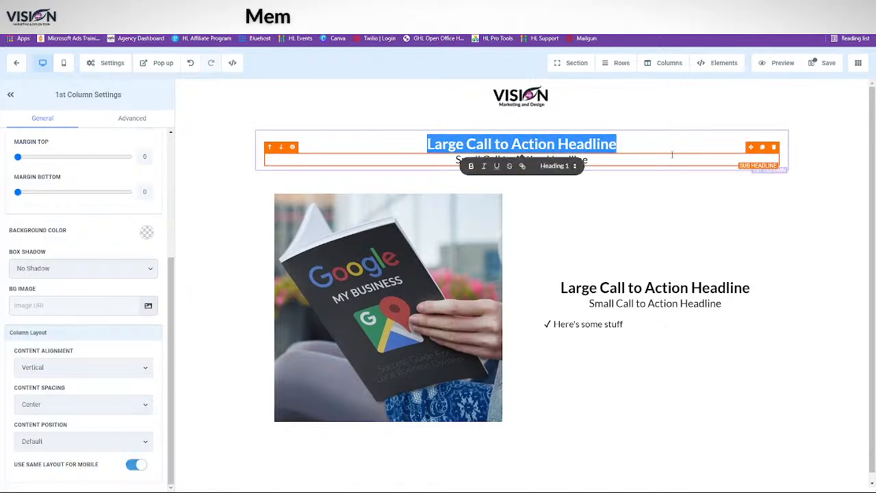
pyautogui.write('Use Google To Get Free Exposure For Your Business!')
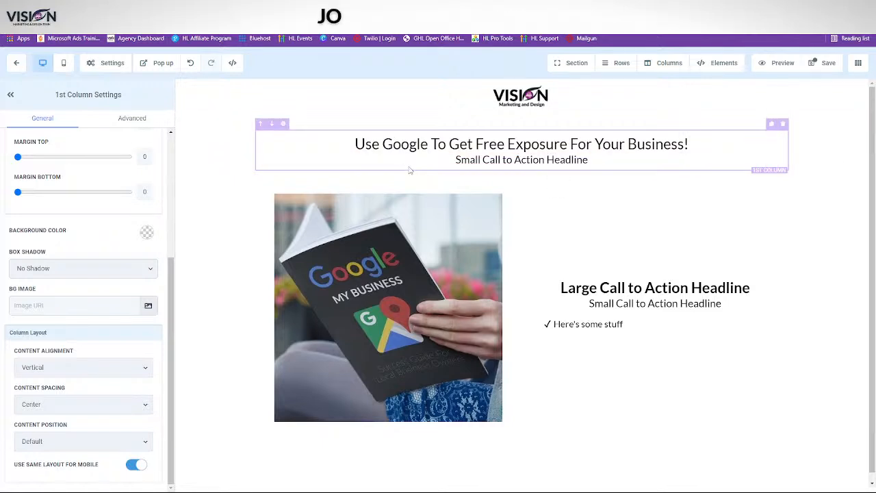
pyautogui.moveTo(431, 161); pyautogui.dragTo(611, 152)
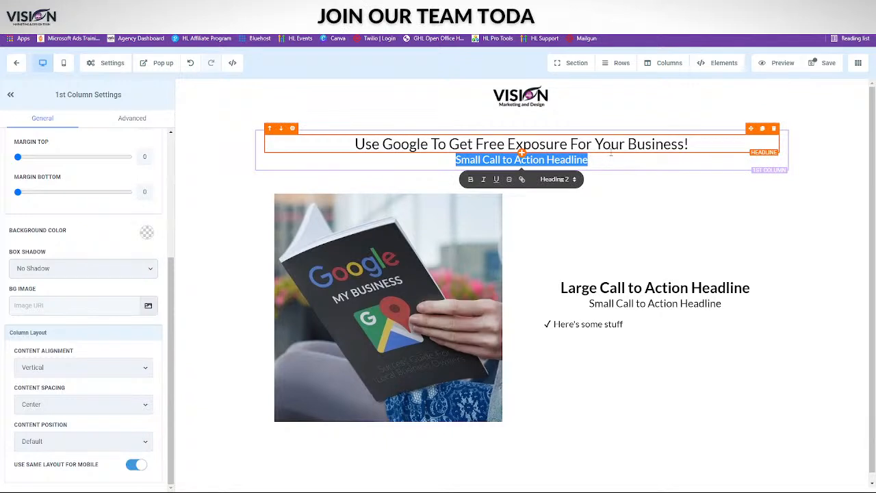
pyautogui.write('Get More Leads & Sales With This FREE Guide & Checklist')
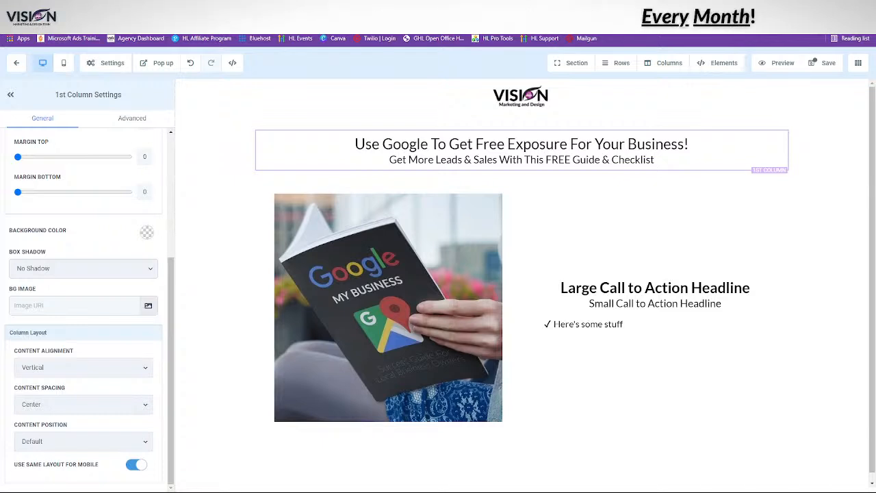
# Change the second column's headline to "Let me show you how to use Google to attract more clients & customers"
pyautogui.moveTo(556, 288); pyautogui.dragTo(752, 288)
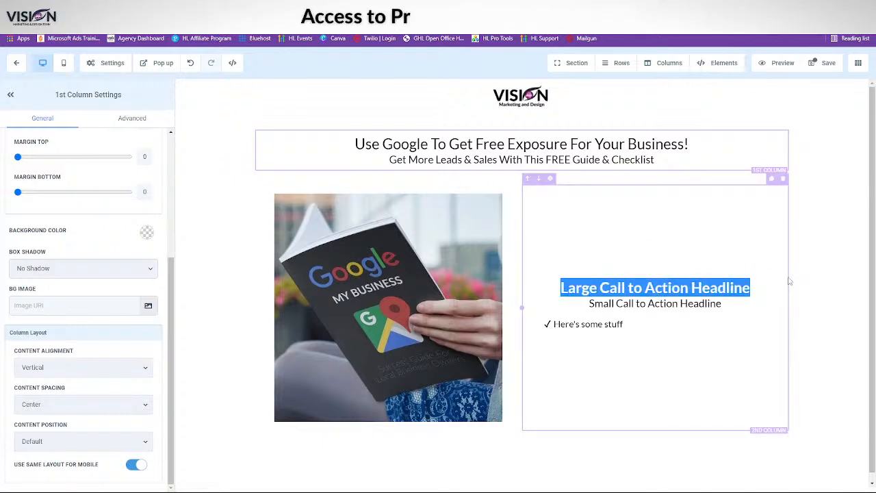
pyautogui.write('Le4t')
pyautogui.press('BackSpace')
pyautogui.press('BackSpace')
pyautogui.write('t m')
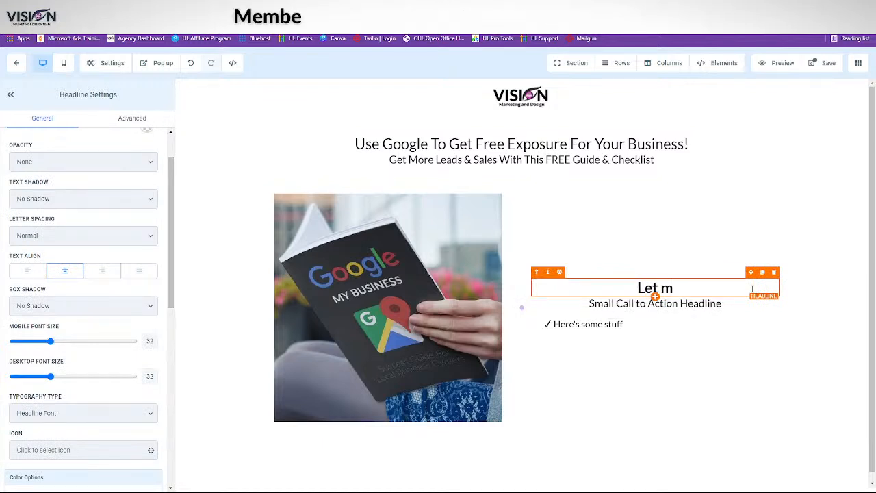
pyautogui.write('e show you ')
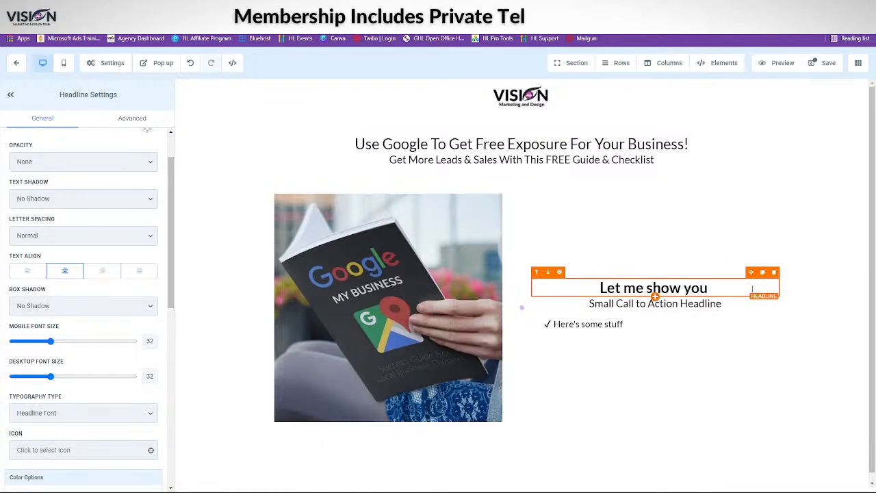
pyautogui.write('how to')
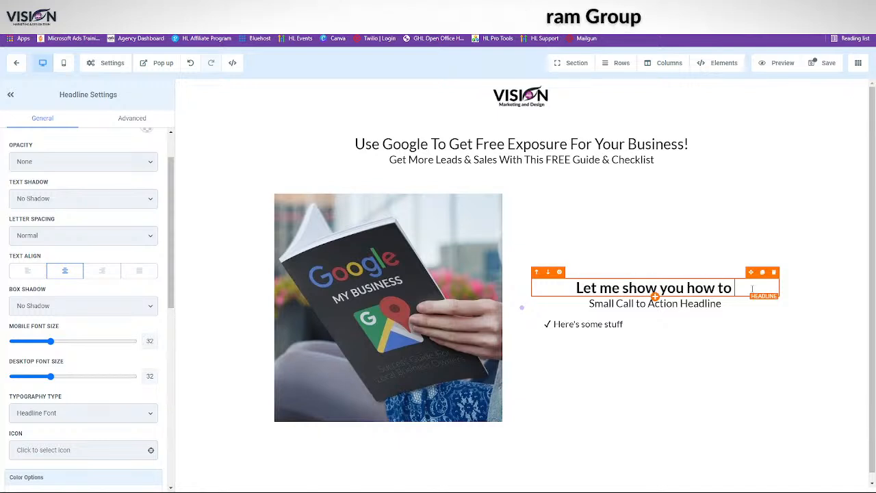
pyautogui.write(' use Goog')
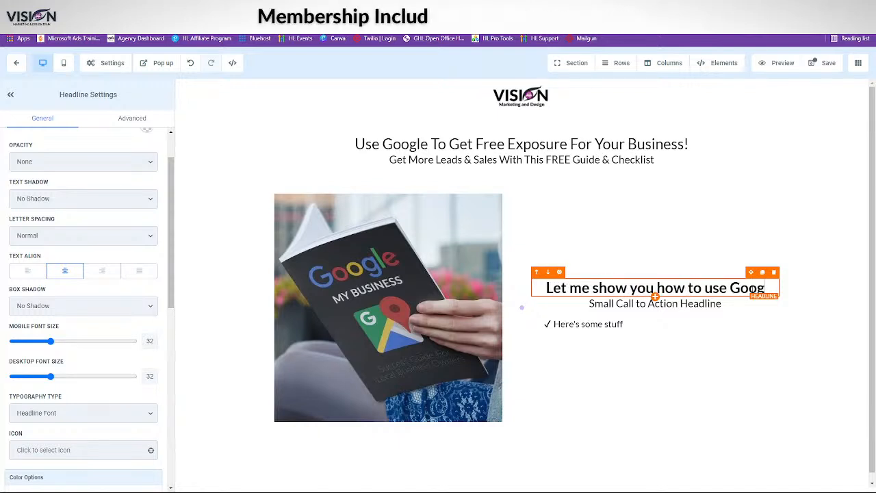
pyautogui.write('le to attract mo')
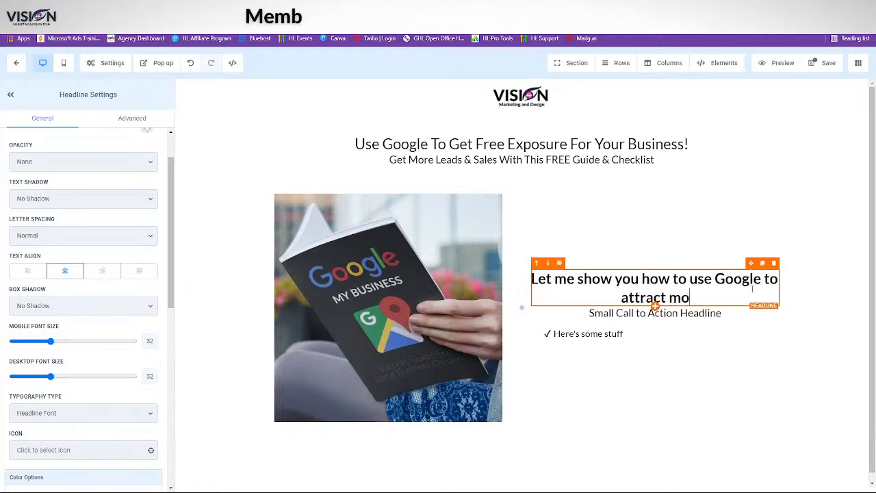
pyautogui.write('re clients')
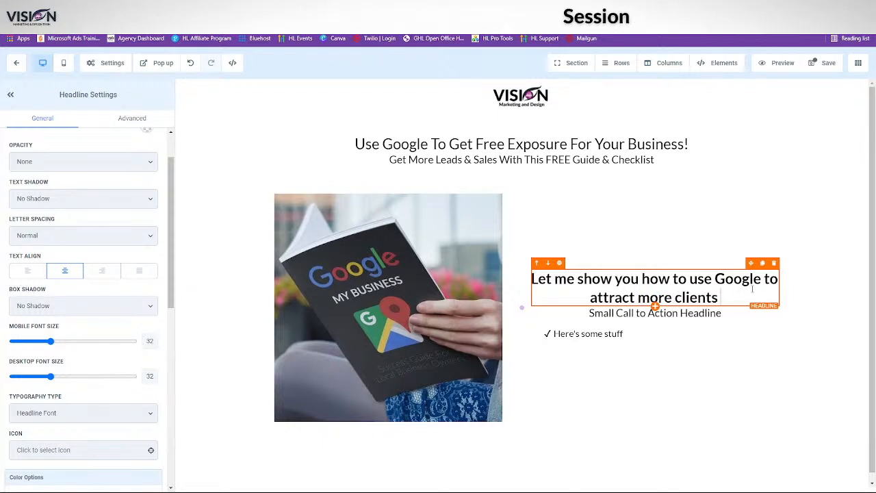
pyautogui.write(' & customers')
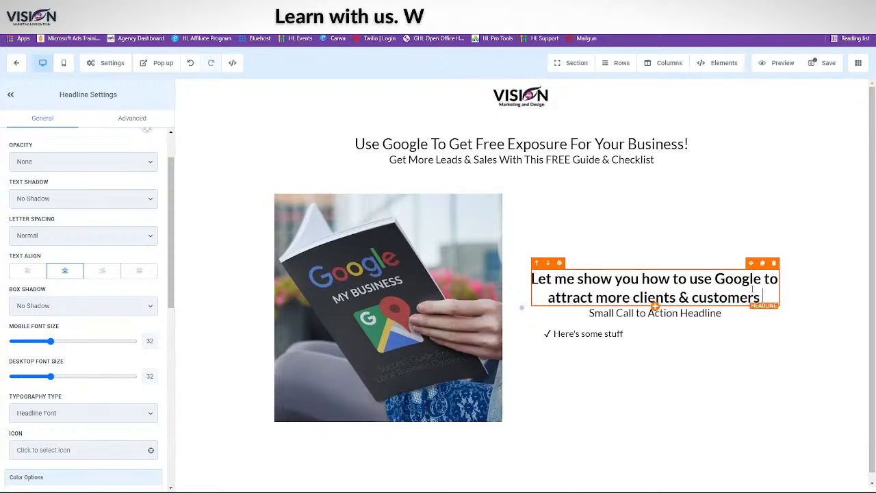
pyautogui.write(' by')
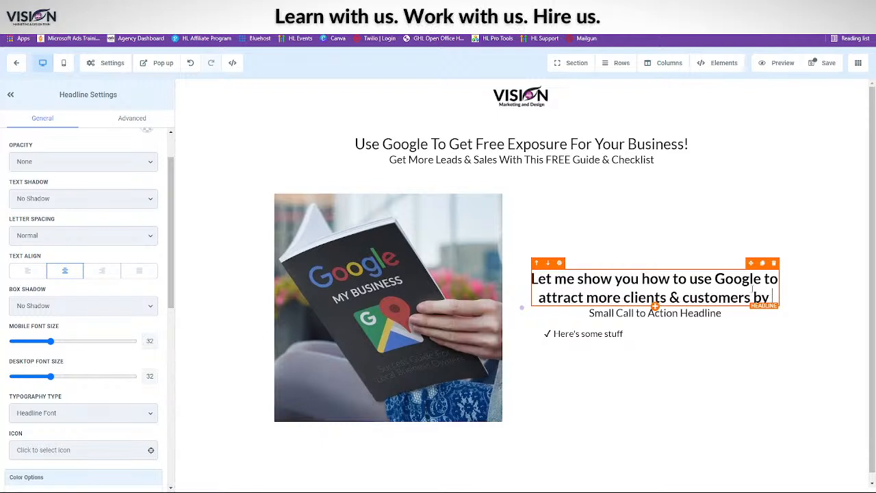
pyautogui.press('BackSpace')
pyautogui.press('BackSpace')
pyautogui.press('BackSpace')
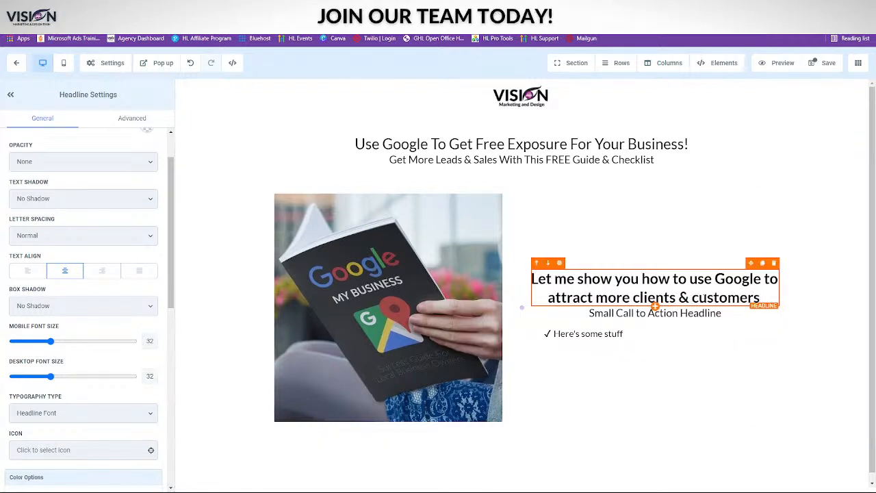
# Replace the second column's headline text with "In this free guide, you will learn:"
pyautogui.moveTo(529, 281); pyautogui.dragTo(761, 298)
pyautogui.write('This guide wio')
pyautogui.press('BackSpace')
pyautogui.write('ll ')
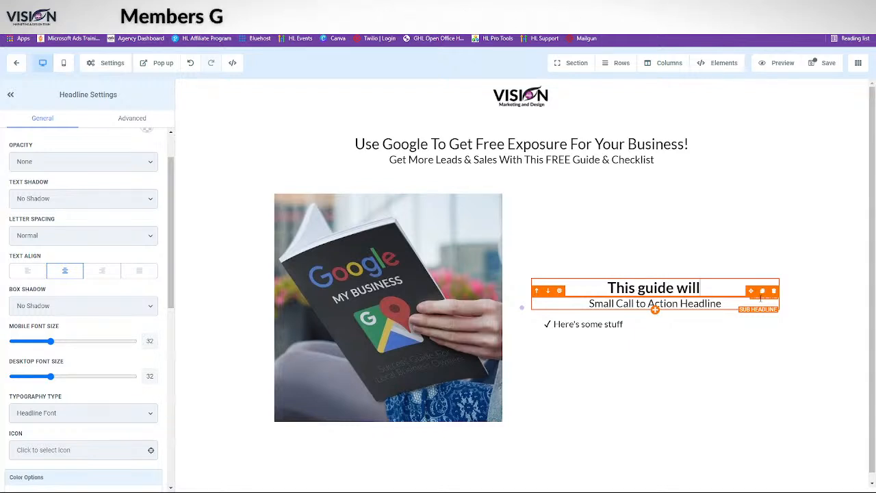
pyautogui.write('sho wyou')
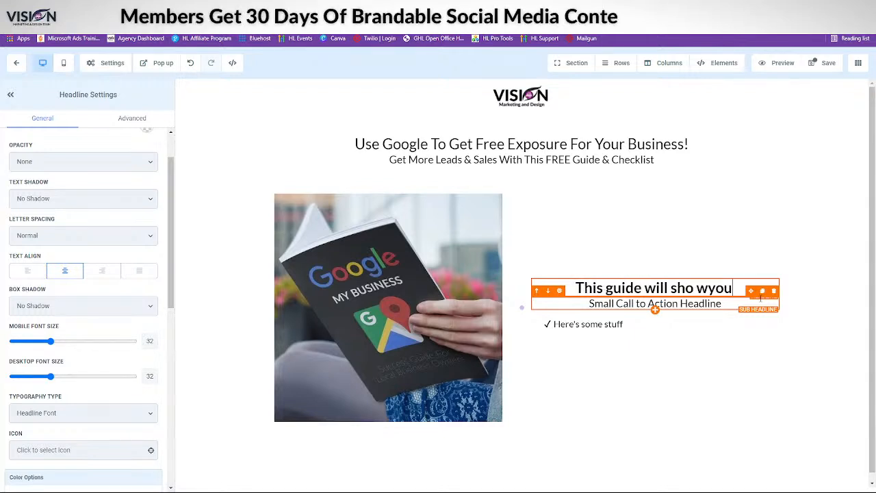
pyautogui.press('BackSpace')
pyautogui.press('BackSpace')
pyautogui.press('BackSpace')
pyautogui.press('BackSpace')
pyautogui.press('BackSpace')
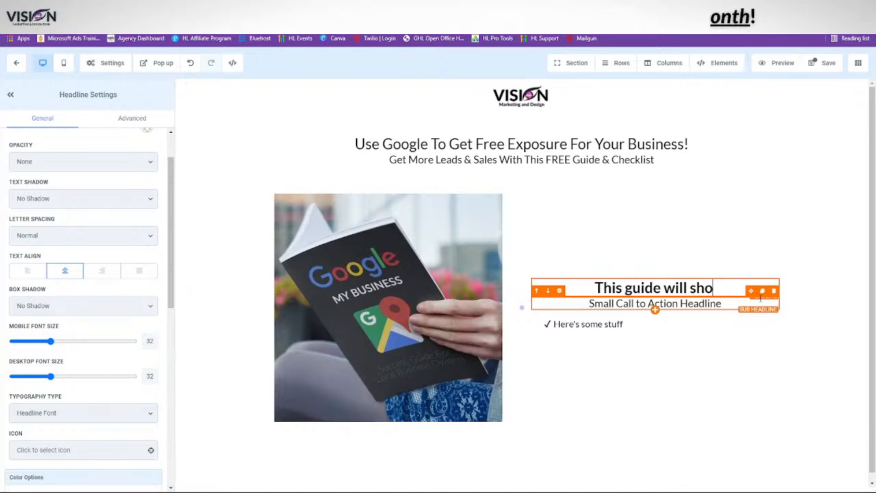
pyautogui.write('w')
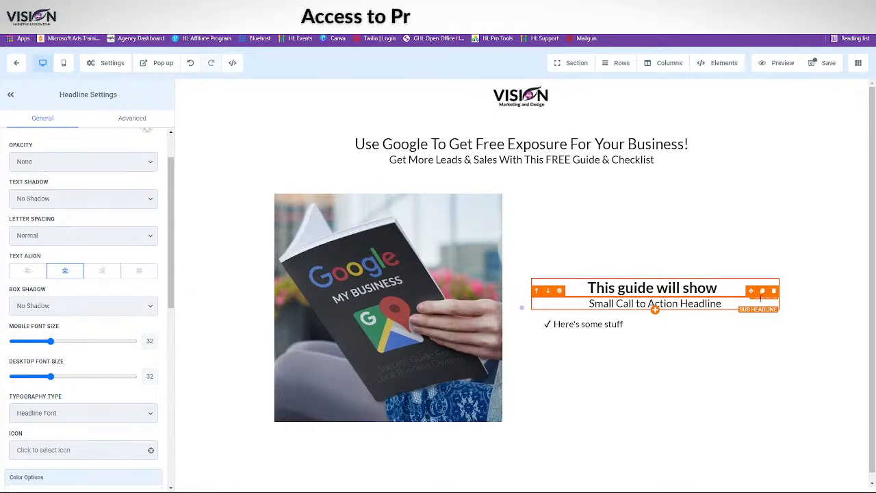
pyautogui.press('BackSpace')
pyautogui.press('BackSpace')
pyautogui.press('BackSpace')
pyautogui.press('BackSpace')
pyautogui.press('BackSpace')
pyautogui.press('BackSpace')
pyautogui.press('BackSpace')
pyautogui.press('BackSpace')
pyautogui.press('BackSpace')
pyautogui.press('BackSpace')
pyautogui.press('BackSpace')
pyautogui.press('BackSpace')
pyautogui.press('BackSpace')
pyautogui.press('BackSpace')
pyautogui.press('BackSpace')
pyautogui.press('BackSpace')
pyautogui.press('BackSpace')
pyautogui.press('BackSpace')
pyautogui.press('BackSpace')
pyautogui.press('BackSpace')
pyautogui.write('In this free')
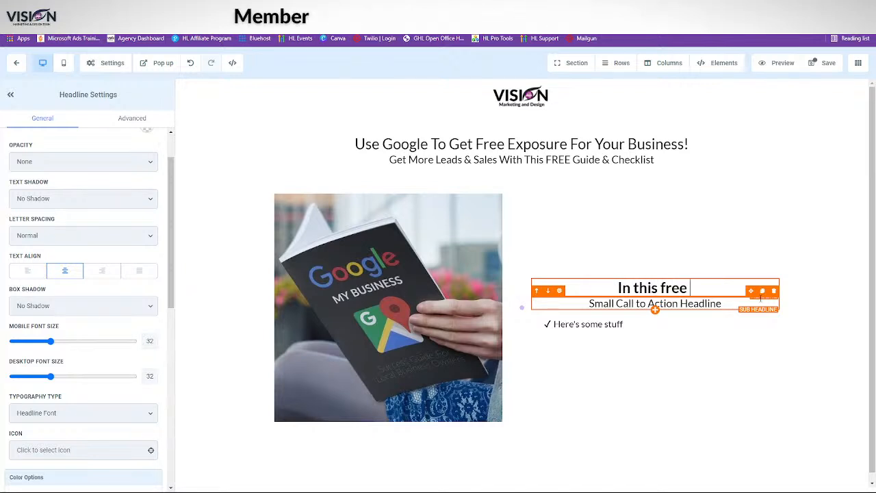
pyautogui.write(' guide, yo')
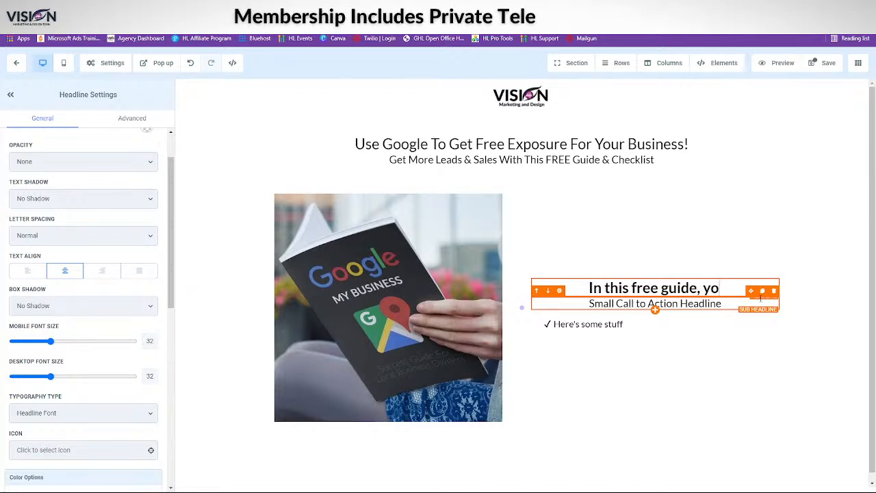
pyautogui.write('u will lea')
pyautogui.press('BackSpace')
pyautogui.press('BackSpace')
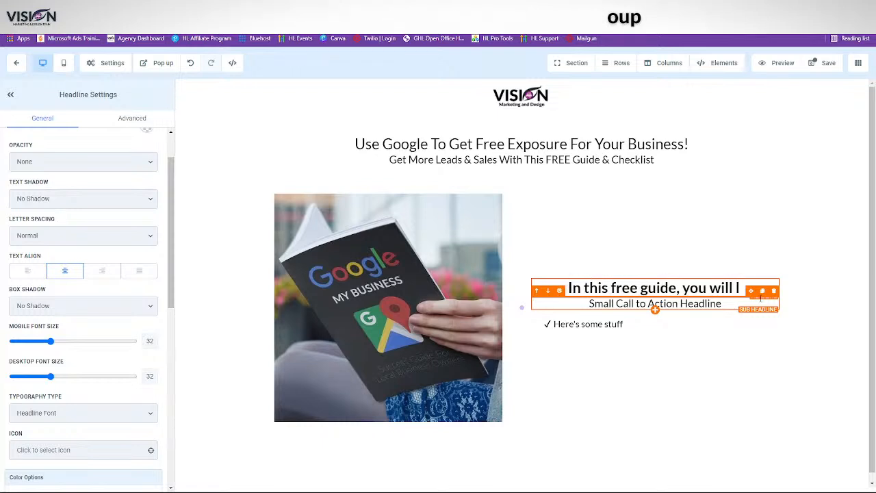
pyautogui.write('ear')
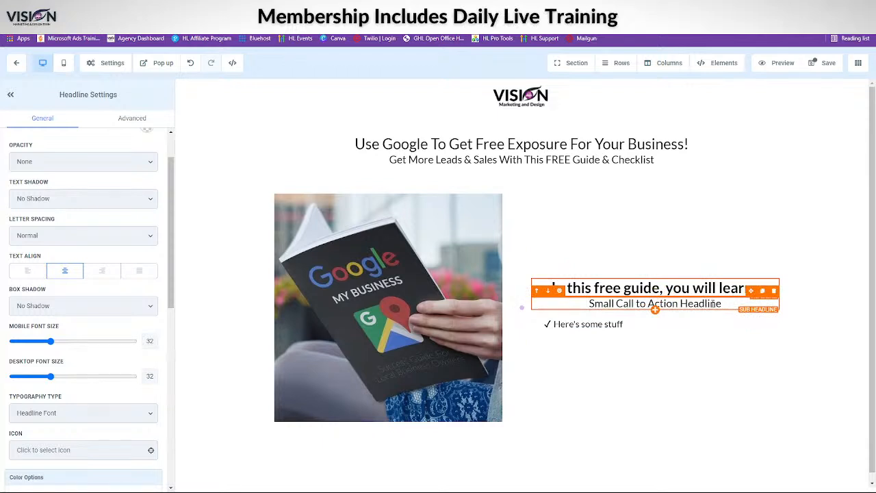
# Delete the second column's sub-headline and change the placeholder bullet to "Google My Business: An Overview"
pyautogui.click(773, 292)
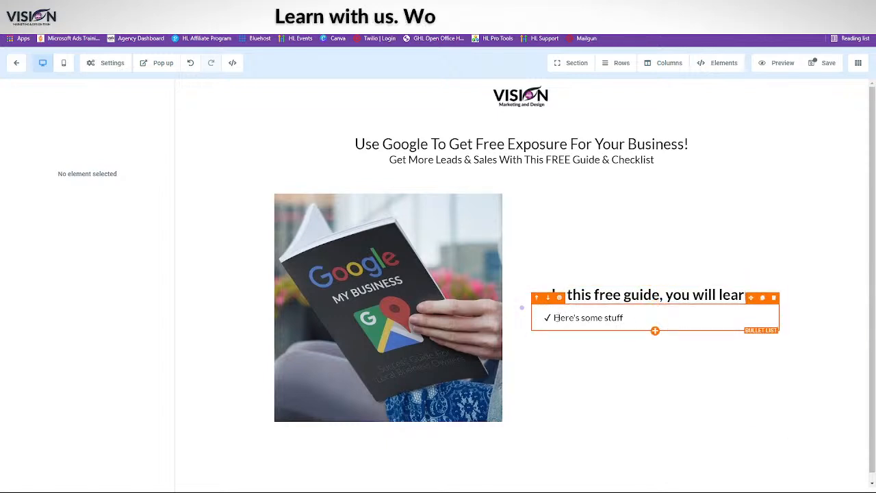
pyautogui.moveTo(554, 316); pyautogui.dragTo(634, 316)
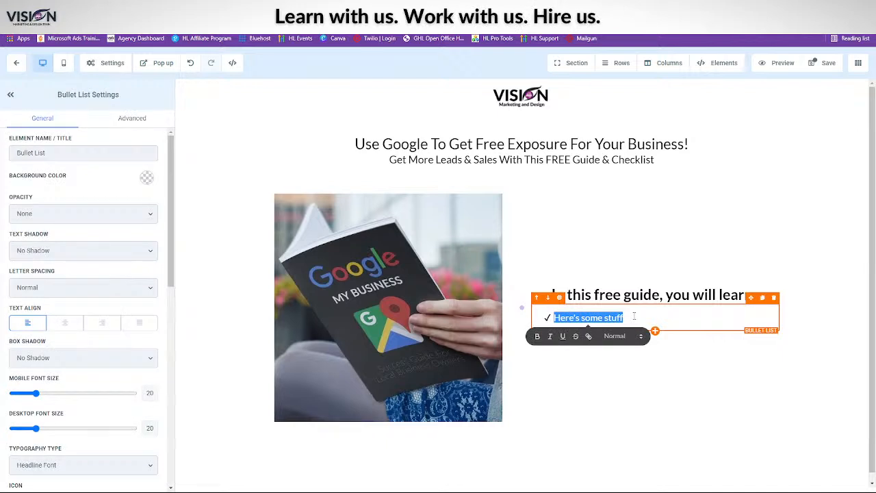
pyautogui.write('Google My Business: AN Overview')
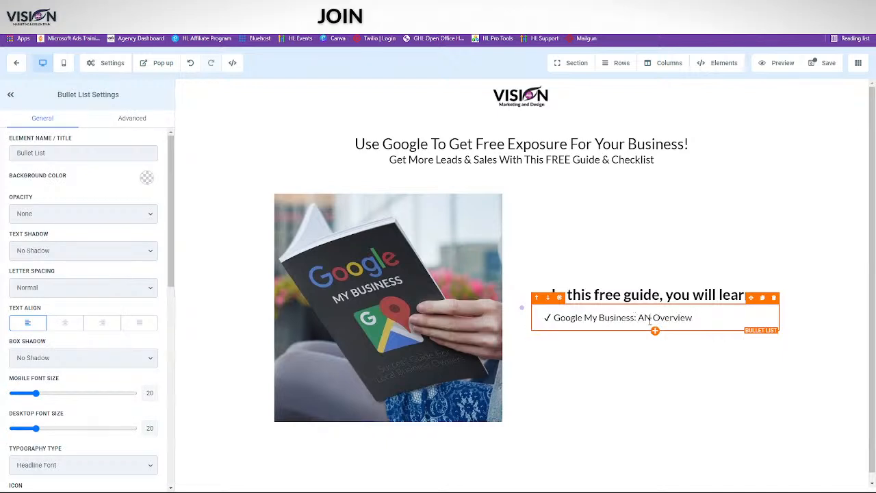
pyautogui.press('BackSpace')
pyautogui.write('n')
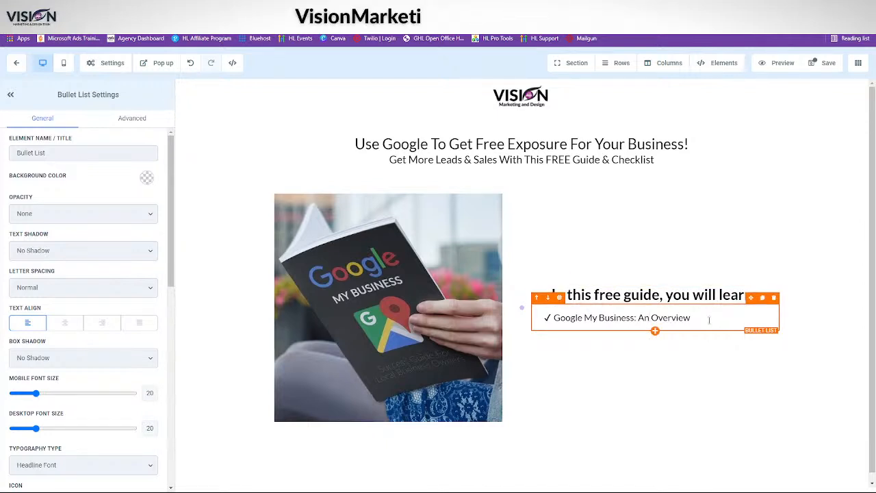
# Add bullets "Getting Started with Google My Business", "The Guide to creating Google Posts" and "Tips to improve your local search visibility with GMB"
pyautogui.press('Return')
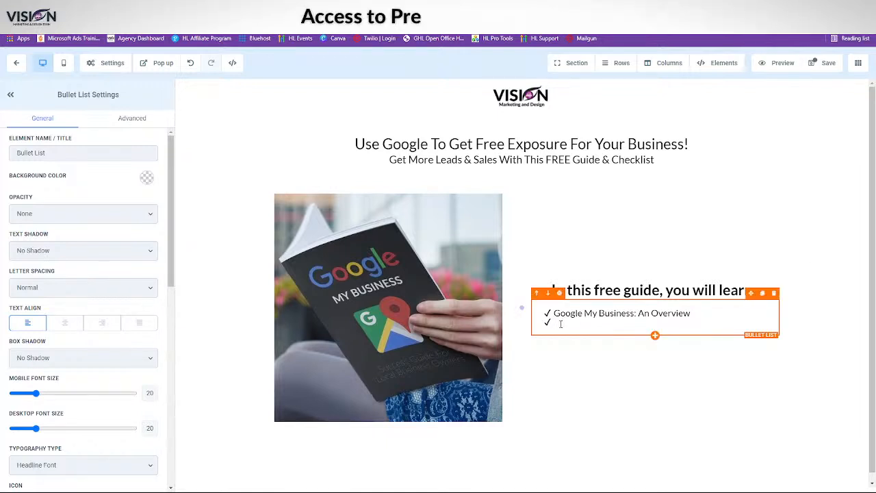
pyautogui.write('Getting Started with Google My Business')
pyautogui.press('Return')
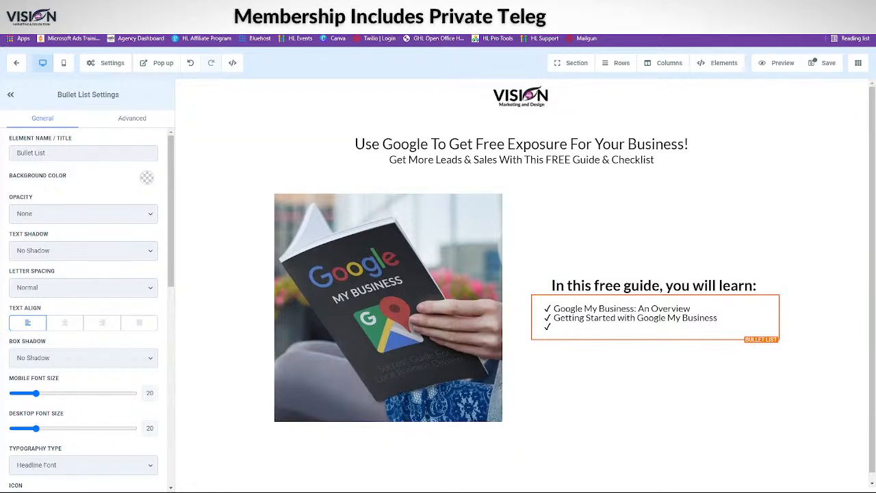
pyautogui.write('The Guide to creating Google Posts')
pyautogui.press('Return')
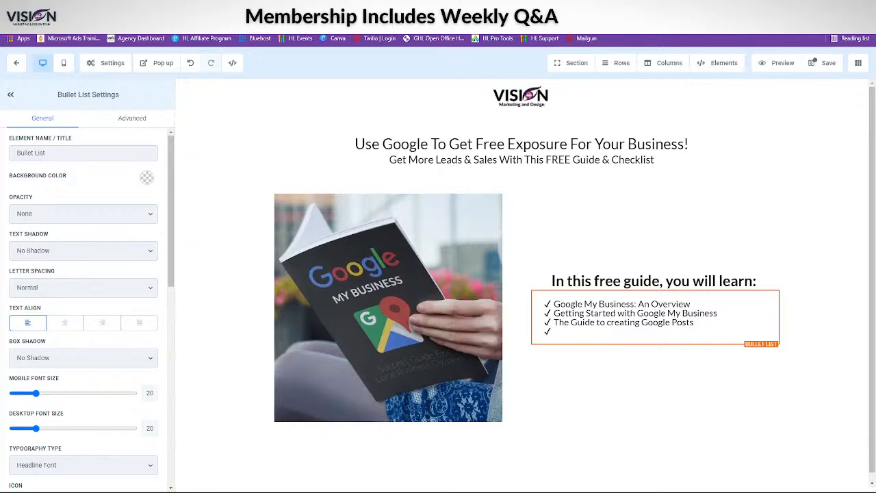
pyautogui.write('Tips to improve your local search visibility with GMB')
# Add bullets "Google My Business Tips and Tricks: What You Need to Know" and "Google My Business Website Builder: Tips and Tricks"
pyautogui.press('Return')
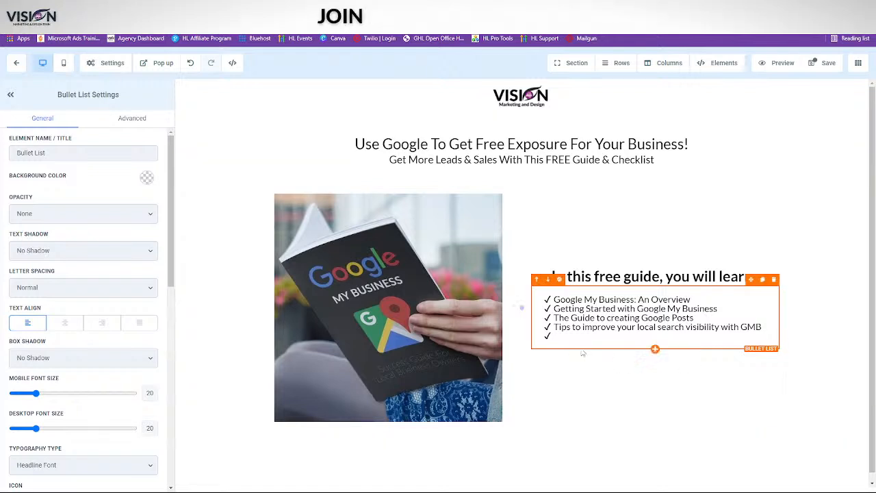
pyautogui.write('Google My Business Tips and Tricks: What You Need to Know')
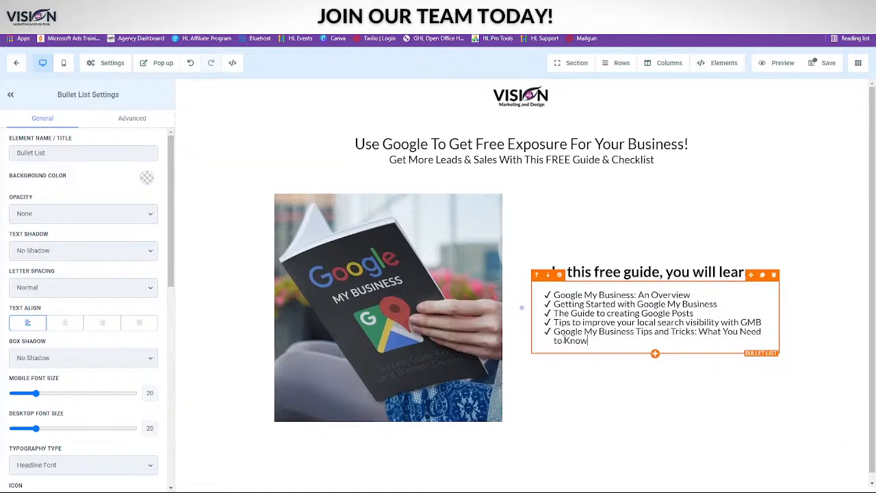
pyautogui.press('Return')
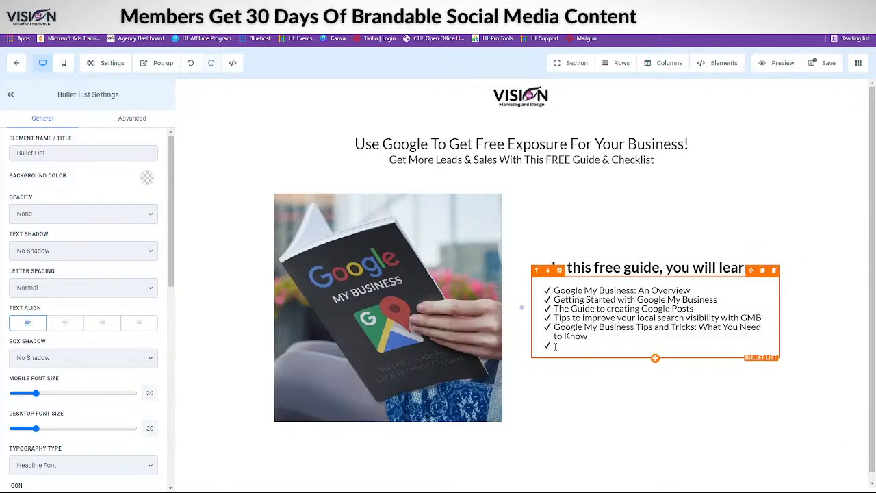
pyautogui.write('Google My Business Website Builder: Tips and Tricks')
# Add bullets "Mistakes You're Making On Your Google Business Listing", "Google My Business Attributes" and "Google My Business Listing Guide"
pyautogui.press('Return')
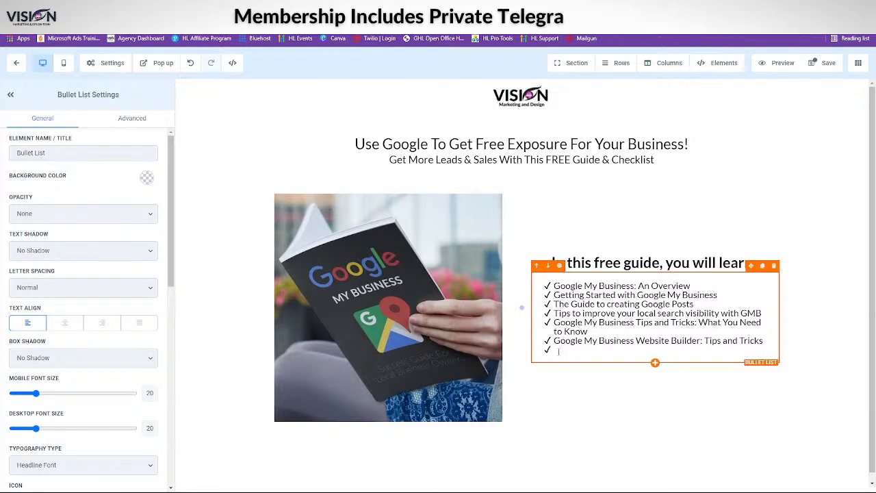
pyautogui.write("Mistakes You're Making On Your Google Business Listing")
pyautogui.press('Return')
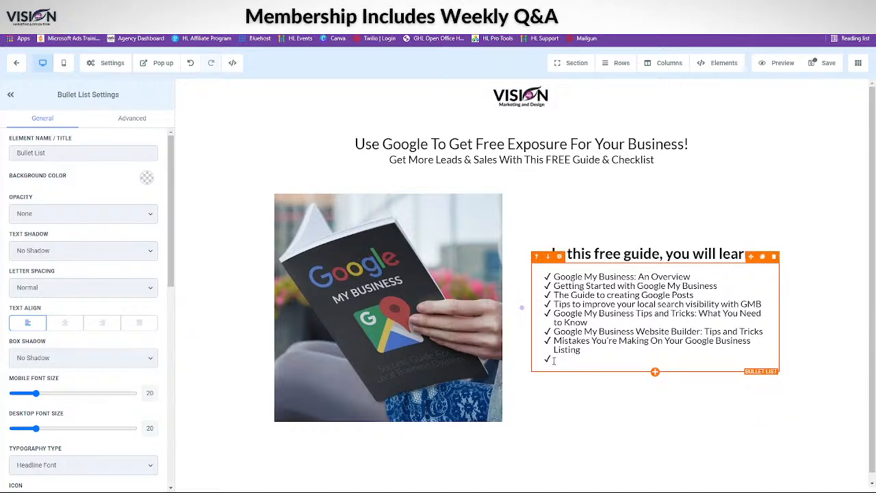
pyautogui.write('Google My Business Attributes')
pyautogui.press('Return')
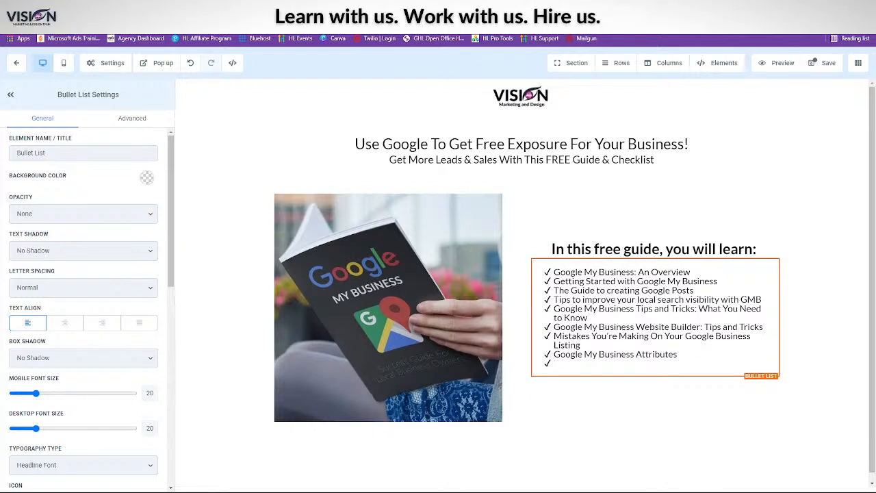
pyautogui.write('Google My Business Listing Guide')
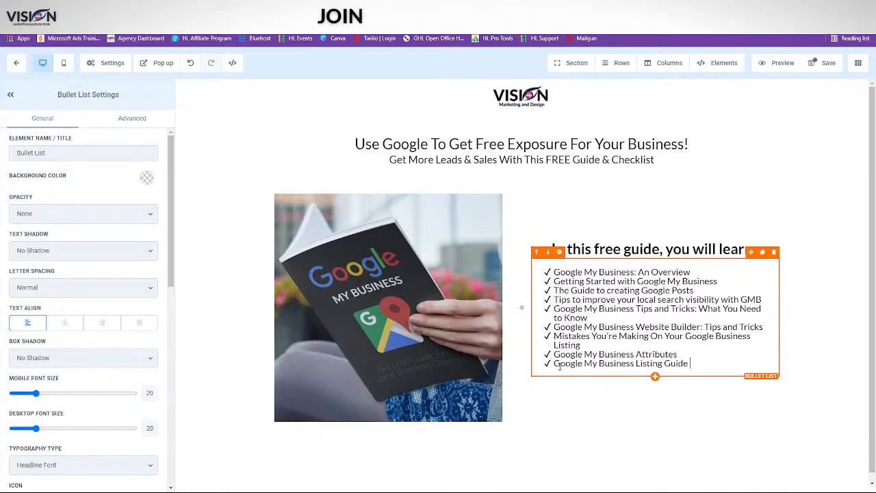
# Add bullets "Improving Your Local Google Presence With Reviews", "Citations, Review Sites & Tracking" and "Tracking Google My Business Traffic Data"
pyautogui.press('Return')
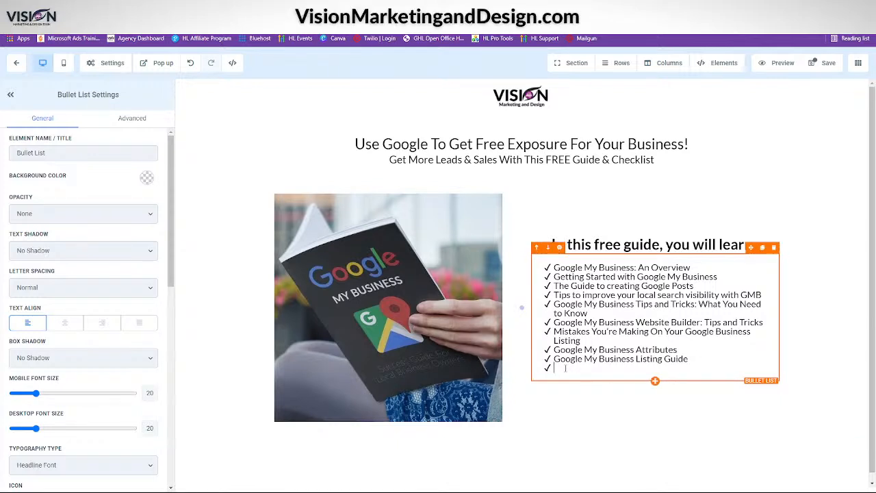
pyautogui.write('Improving Your Local Google Presence With Reviews')
pyautogui.press('Return')
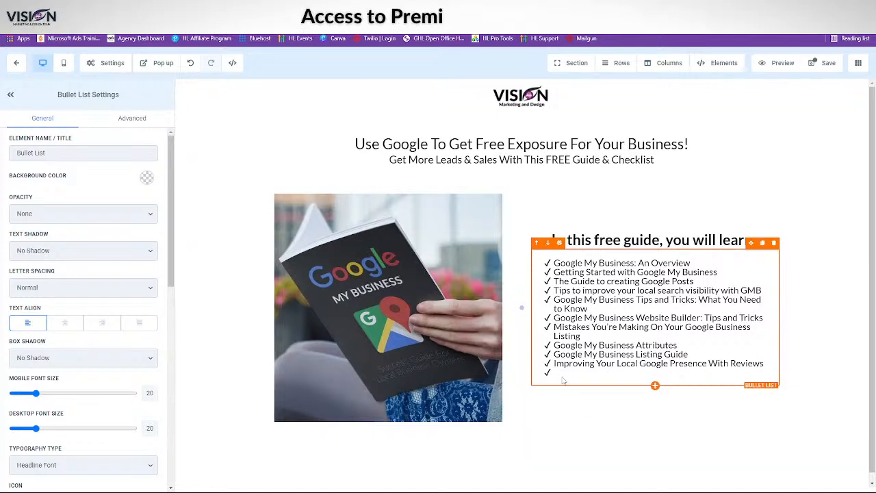
pyautogui.write('Citations, Review Sites & Tracking')
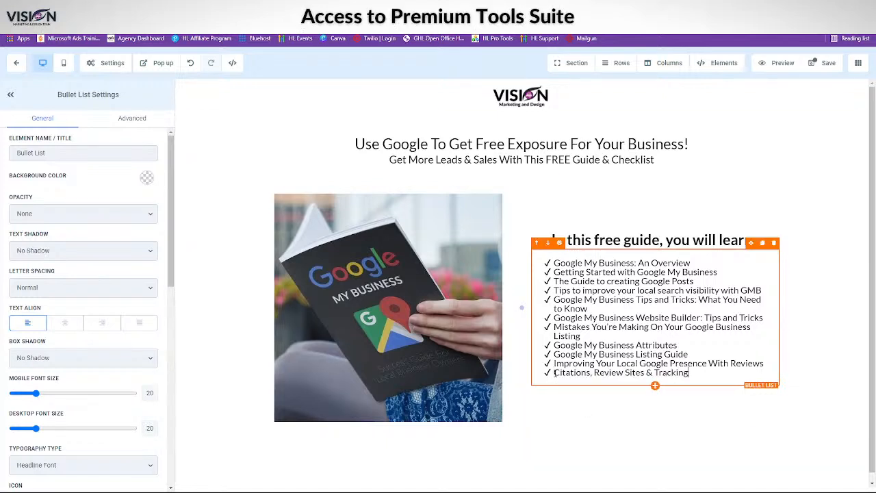
pyautogui.press('Return')
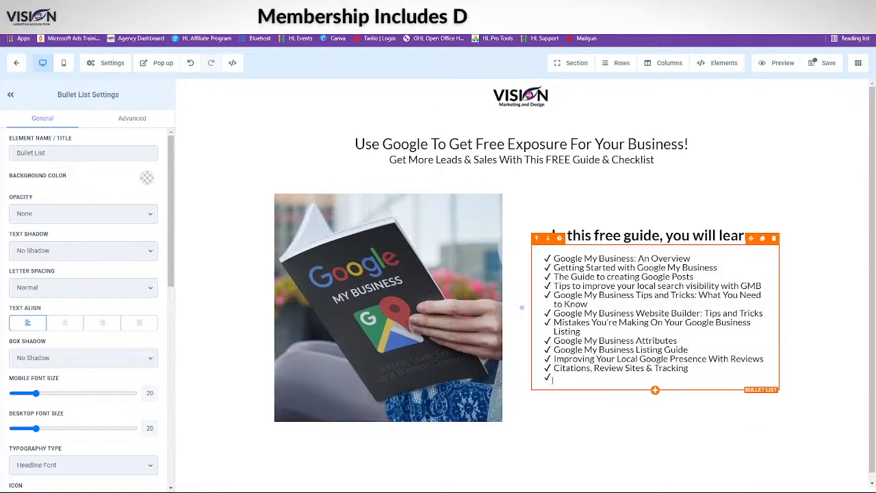
pyautogui.write('Tracking Google My Business Traffic Data')
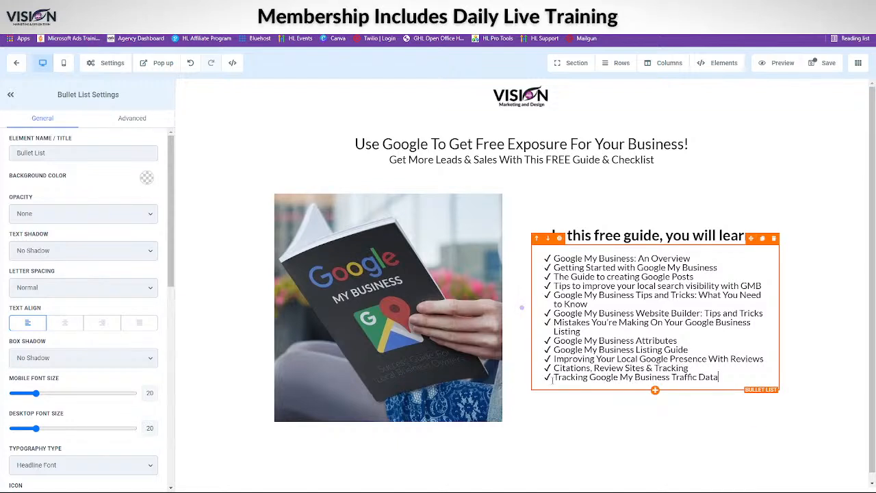
# Add bullets "How to interpret GMB Traffic insights?", "All about using the Google My Business API" and "Case Studies" at the list's end
pyautogui.press('Return')
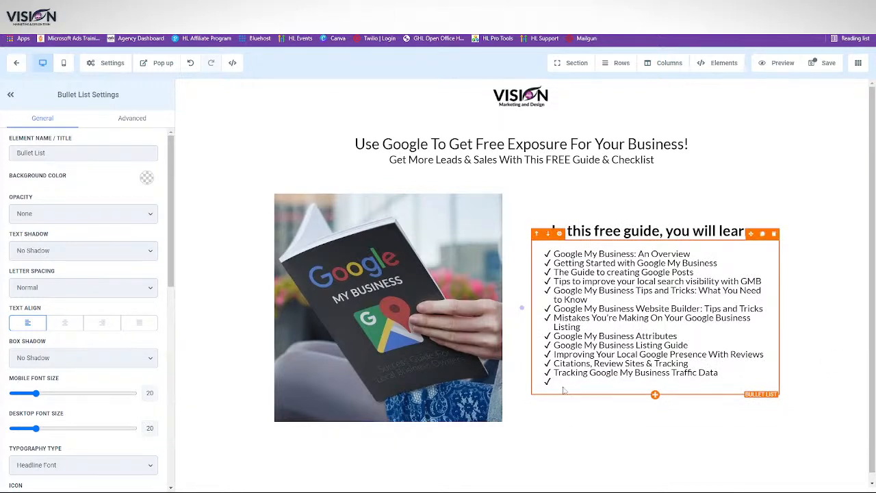
pyautogui.write('How to interpret GMB Traffic insights?')
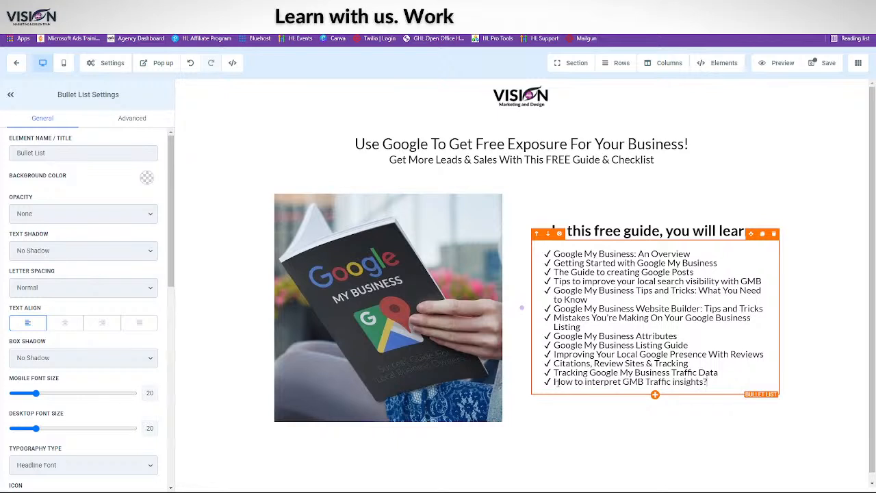
pyautogui.press('Return')
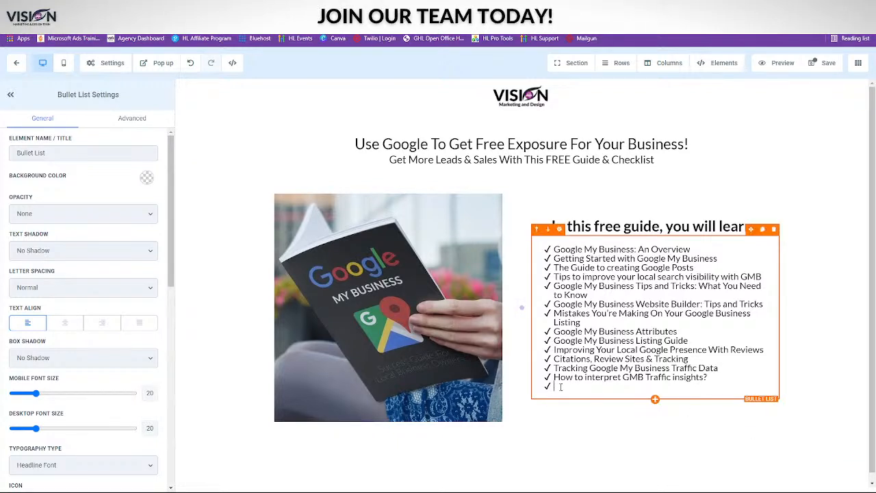
pyautogui.write('All about using the Google My Business API')
pyautogui.press('Return')
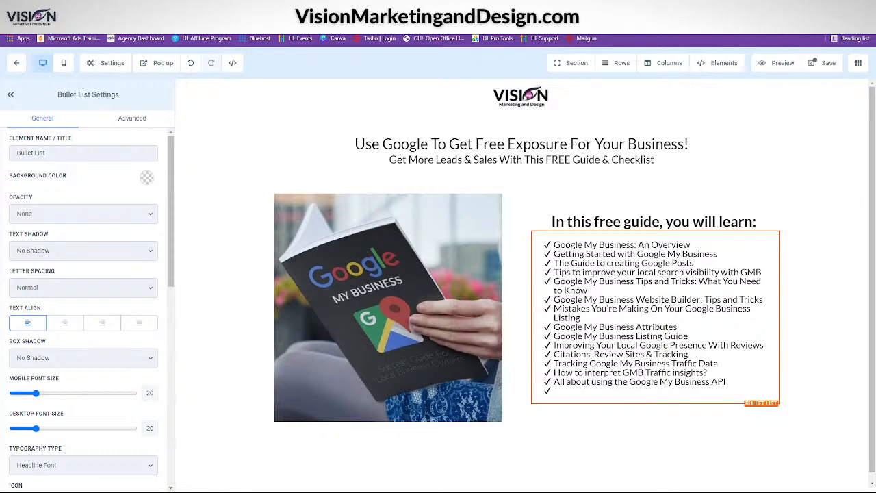
pyautogui.click(559, 391)
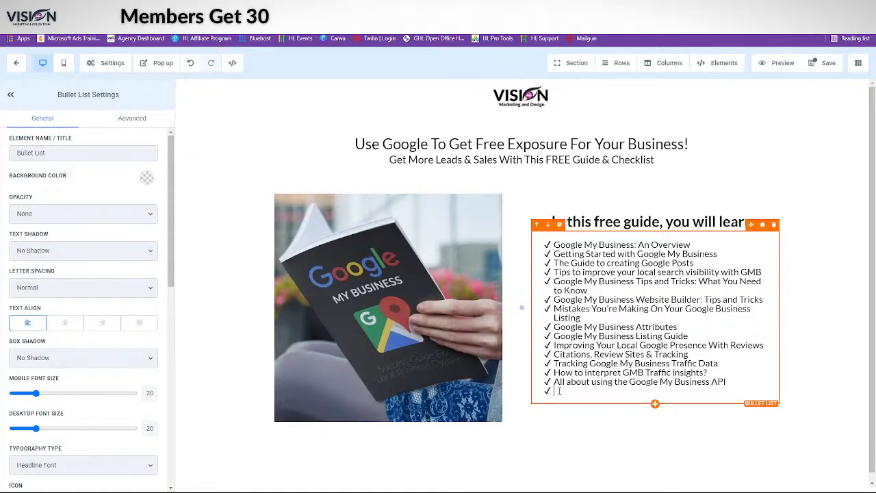
pyautogui.write('Case Studies')
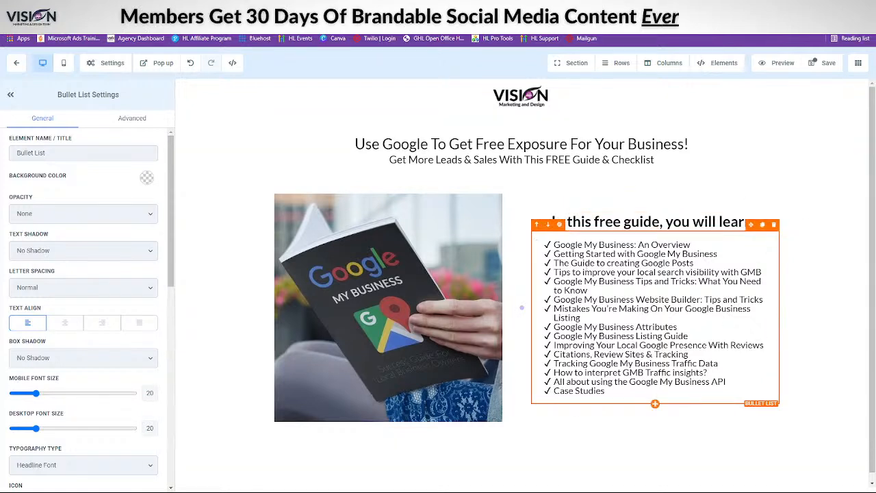
# Add a button element below the bullet list in the second column
pyautogui.click(823, 283)
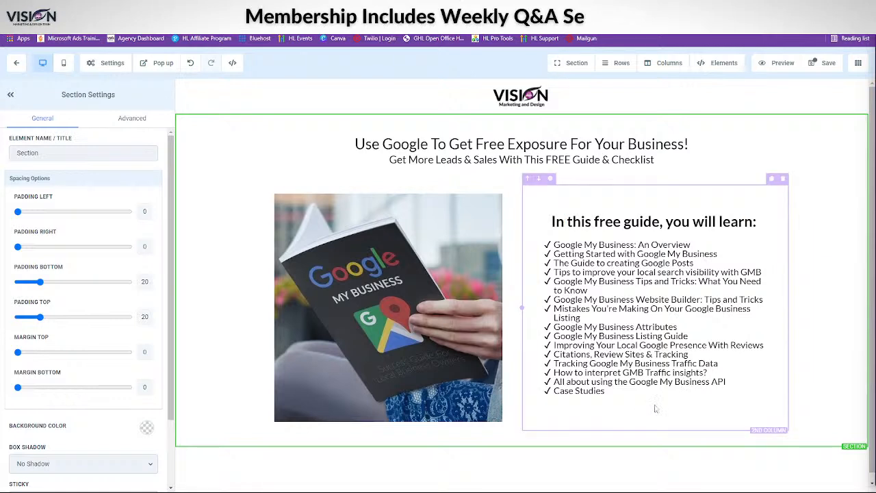
pyautogui.click(656, 405)
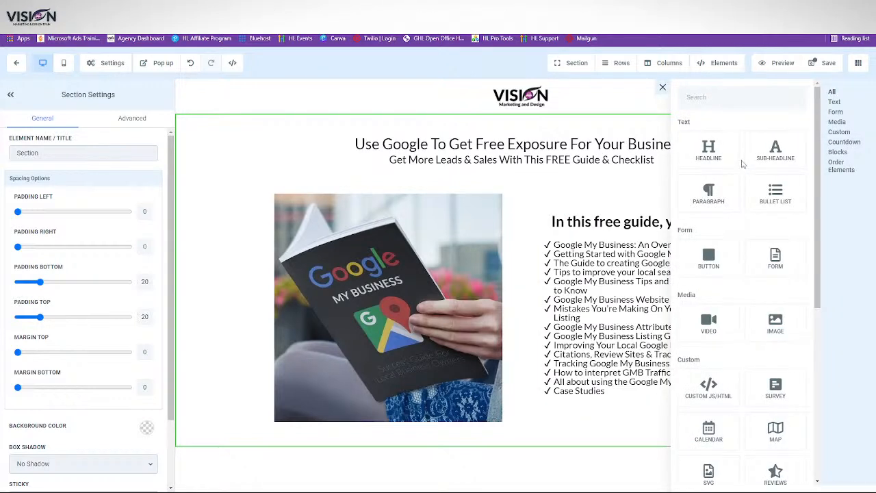
pyautogui.click(774, 258)
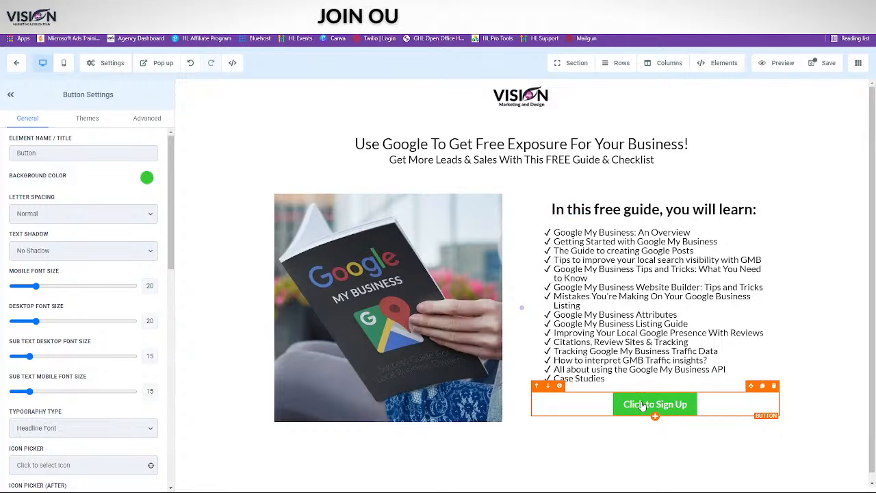
# Set the button's text to "DOWNLOAD YOUR FREE GUIDE HERE"
pyautogui.scroll(-9, 78, 416)
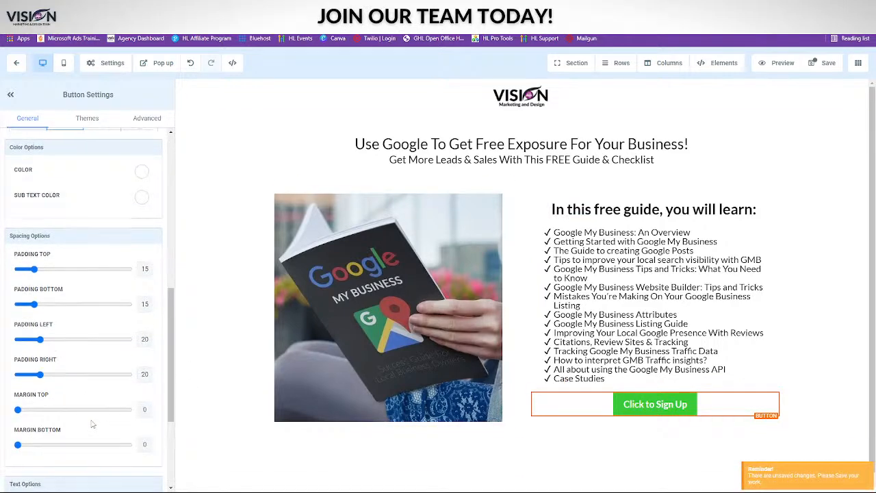
pyautogui.scroll(-1, 77, 416)
pyautogui.moveTo(70, 352); pyautogui.dragTo(9, 349)
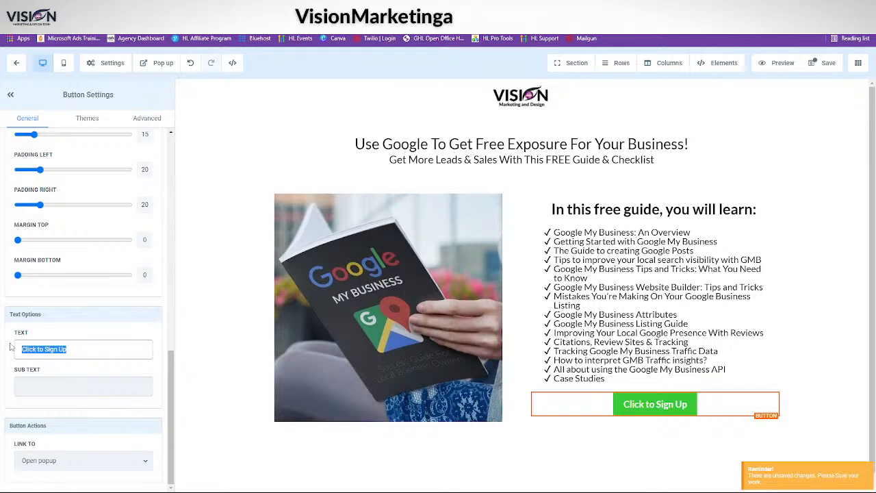
pyautogui.write('DOWNLAO')
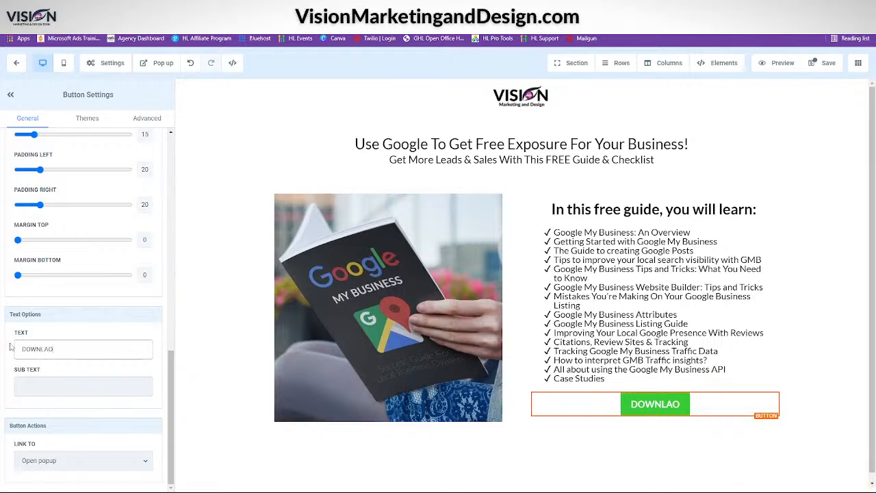
pyautogui.press('BackSpace')
pyautogui.press('BackSpace')
pyautogui.write('OPAD')
pyautogui.press('BackSpace')
pyautogui.press('BackSpace')
pyautogui.press('BackSpace')
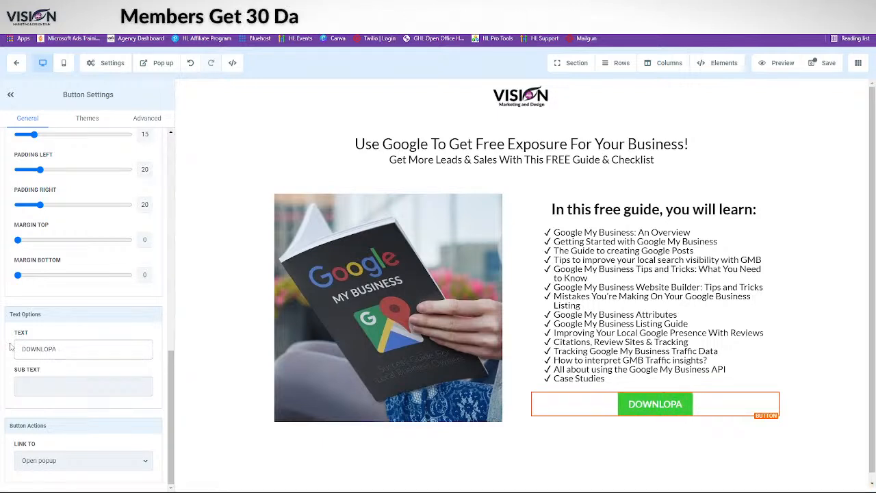
pyautogui.write('AD Y')
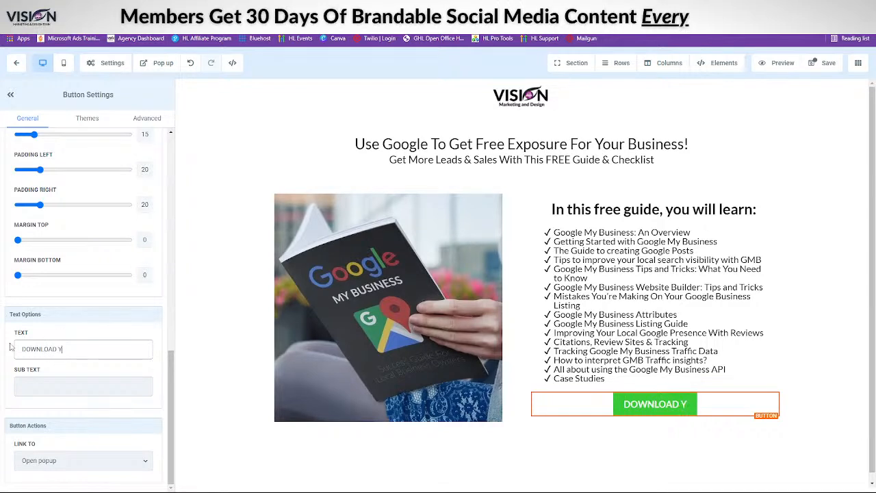
pyautogui.write('OUR FREE GU')
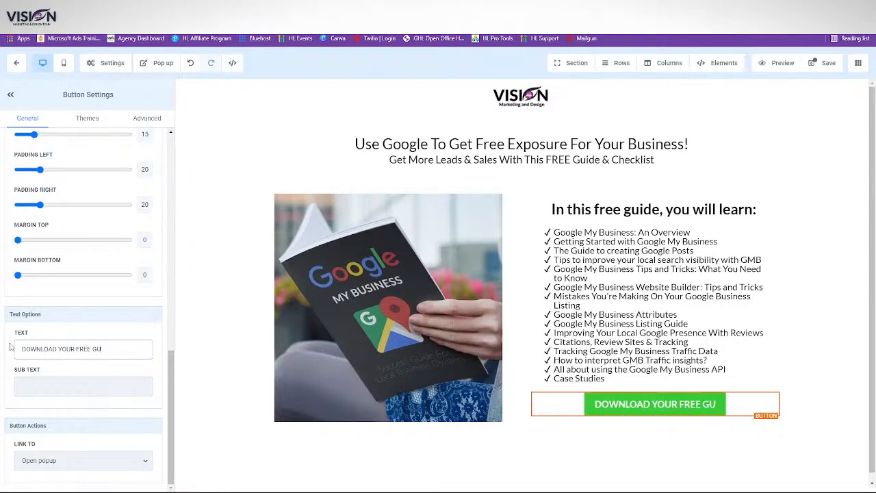
pyautogui.write('IDE HERE')
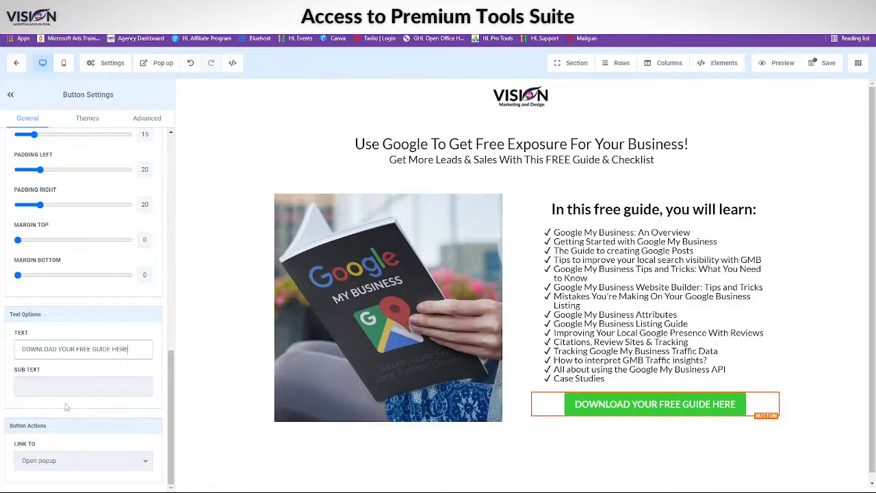
# Change the download button's background color to the custom purple swatch
pyautogui.scroll(8, 66, 407)
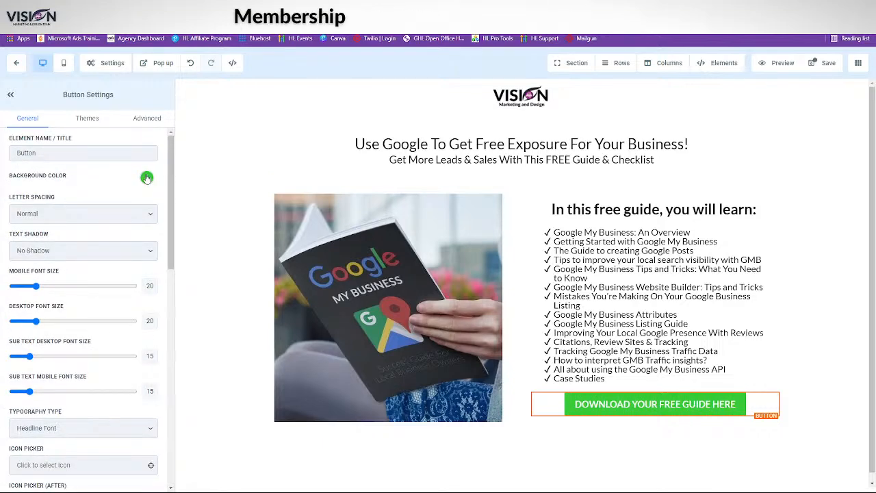
pyautogui.click(147, 177)
pyautogui.click(13, 234)
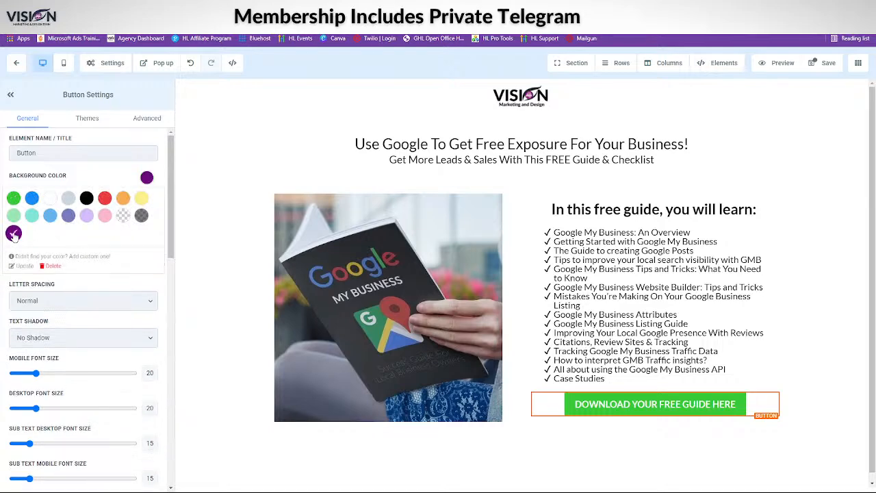
# Widen the download button by setting both its left padding and right padding to 70
pyautogui.scroll(-2, 104, 400)
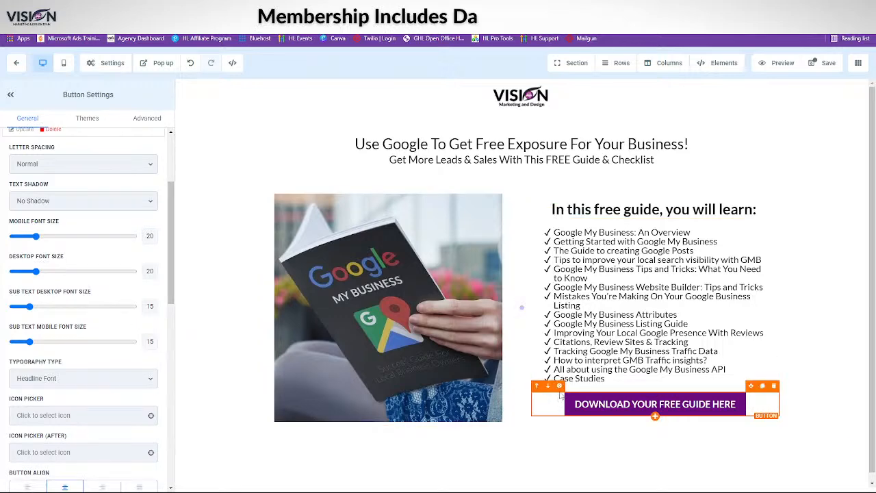
pyautogui.scroll(-4, 58, 407)
pyautogui.scroll(-1, 58, 407)
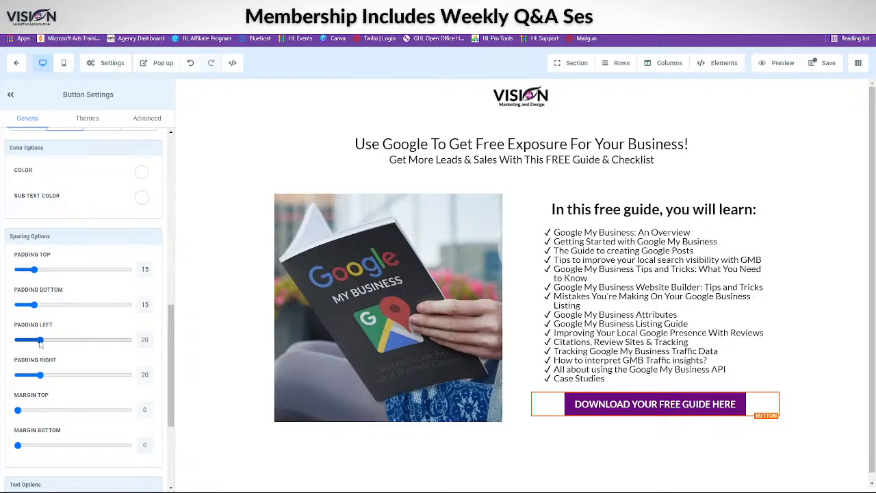
pyautogui.moveTo(40, 339); pyautogui.dragTo(129, 339)
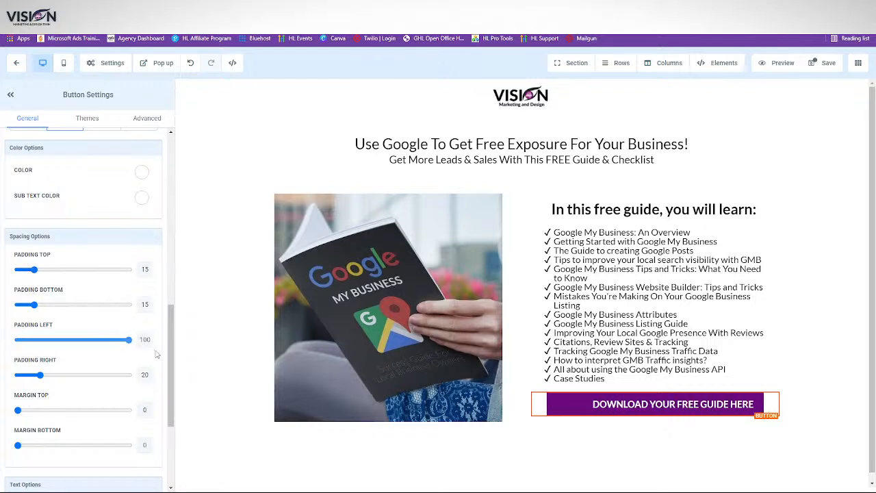
pyautogui.moveTo(40, 375); pyautogui.dragTo(90, 375)
pyautogui.moveTo(128, 340); pyautogui.dragTo(96, 342)
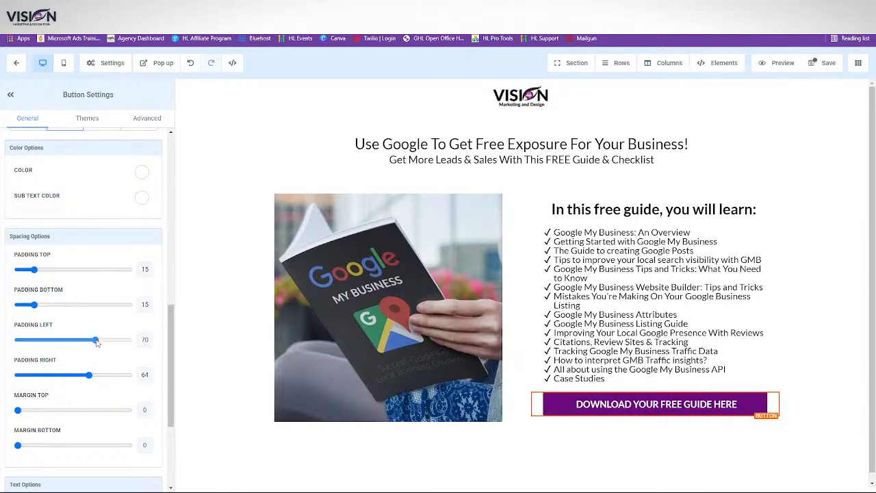
pyautogui.moveTo(94, 373); pyautogui.dragTo(96, 379)
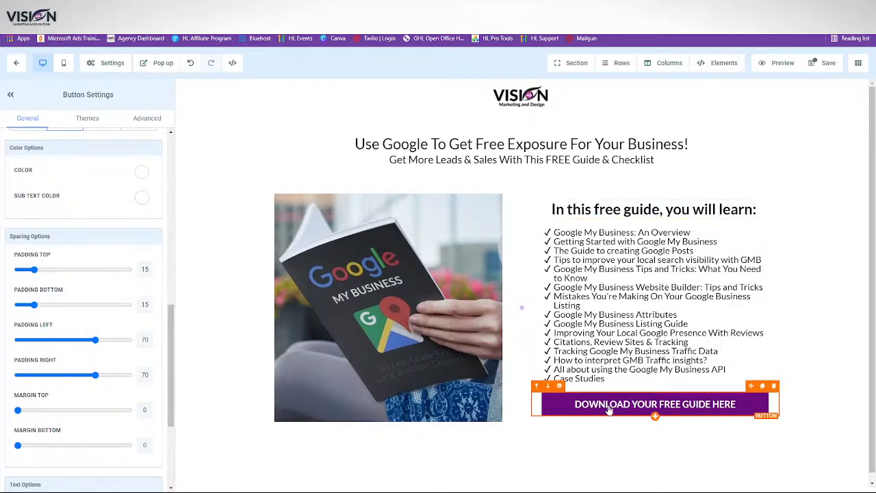
# Save the page and open its popup for editing
pyautogui.scroll(-3, 95, 383)
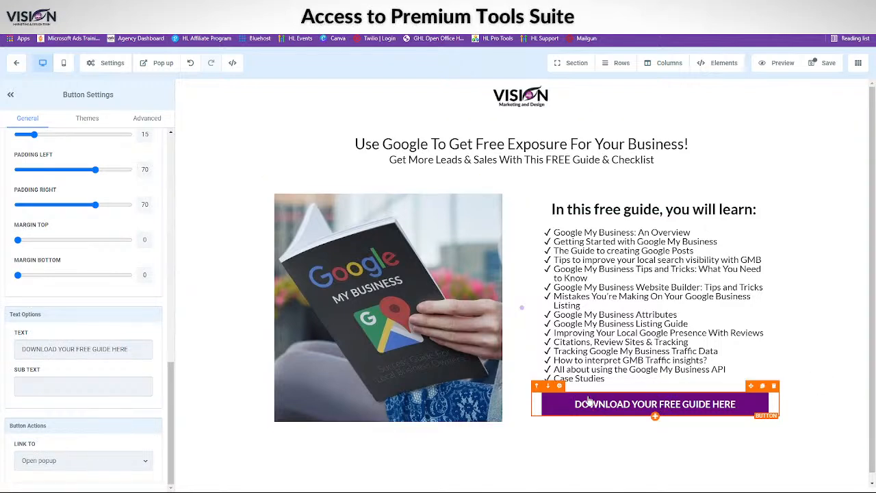
pyautogui.click(827, 64)
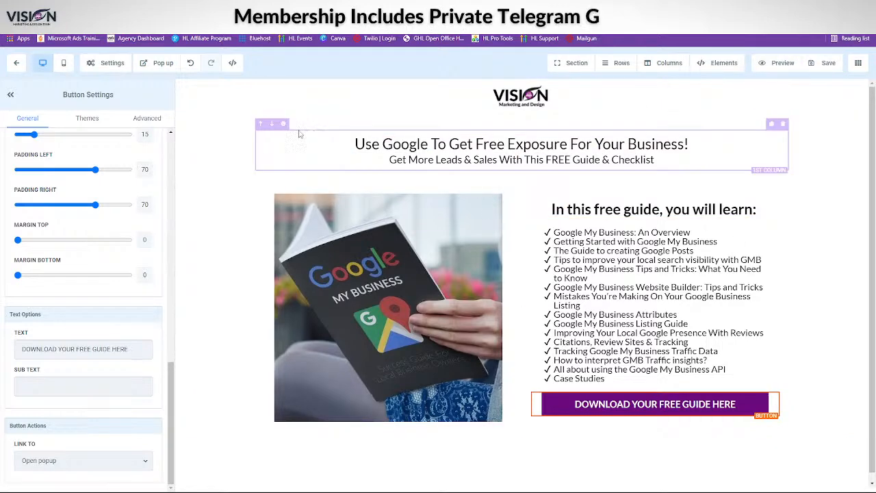
pyautogui.click(159, 63)
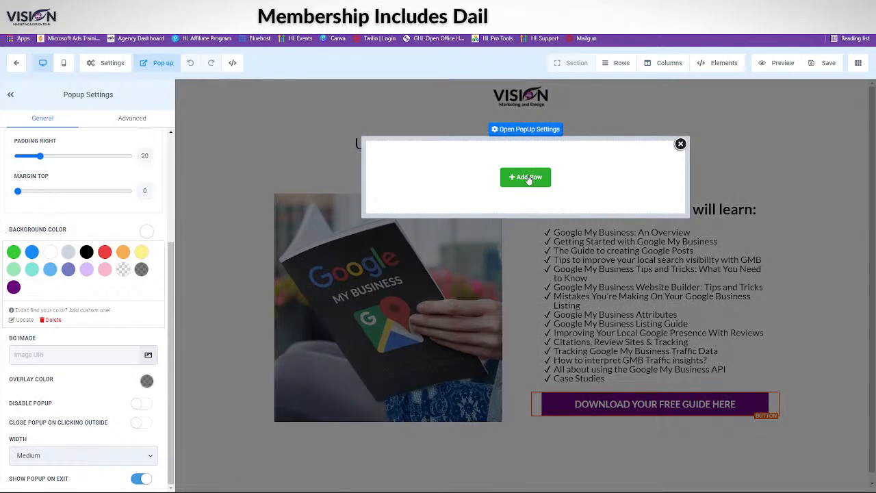
pyautogui.click(525, 173)
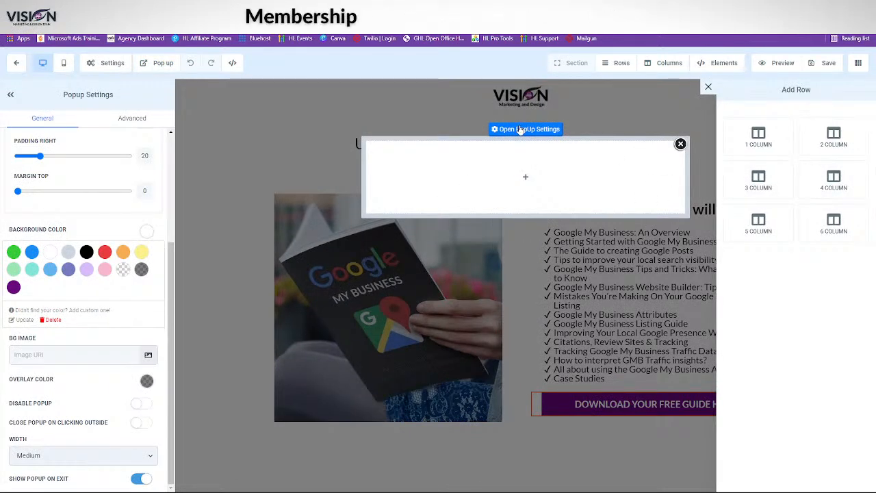
pyautogui.moveTo(532, 179)
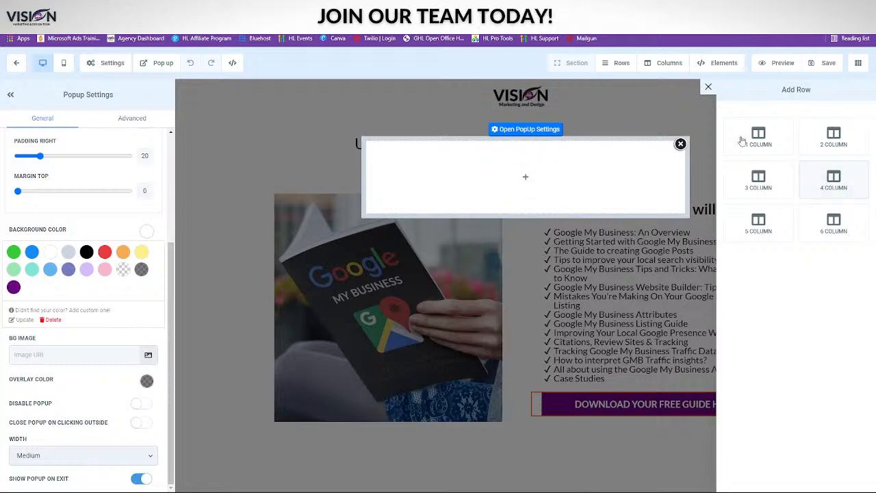
pyautogui.moveTo(764, 137); pyautogui.dragTo(520, 188)
pyautogui.click(533, 194)
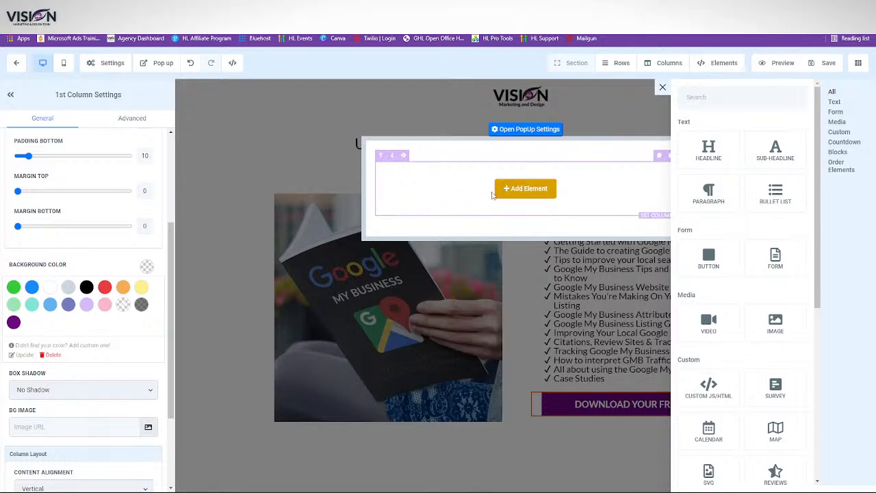
pyautogui.click(662, 89)
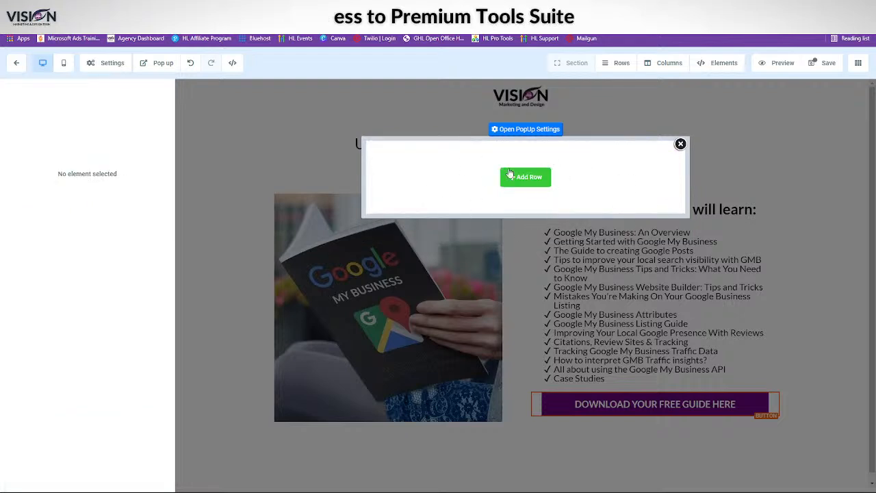
# Add a one-column row to the empty popup and insert a Form element in it
pyautogui.click(525, 178)
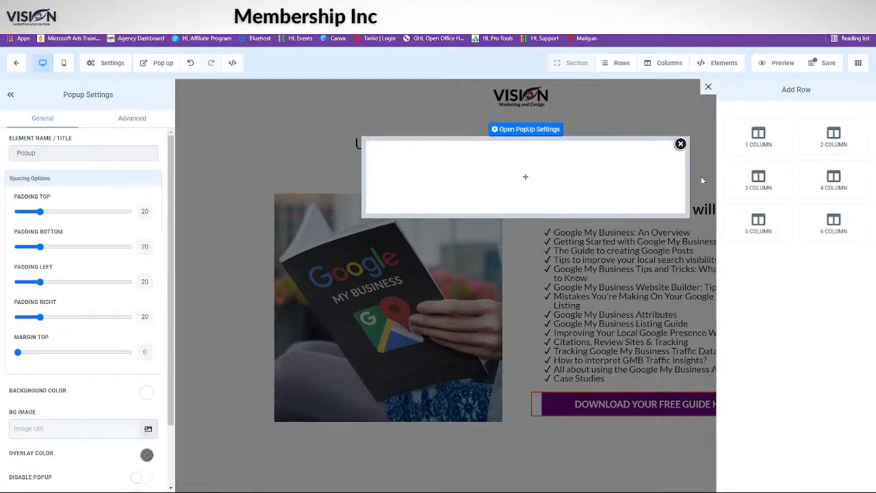
pyautogui.click(758, 137)
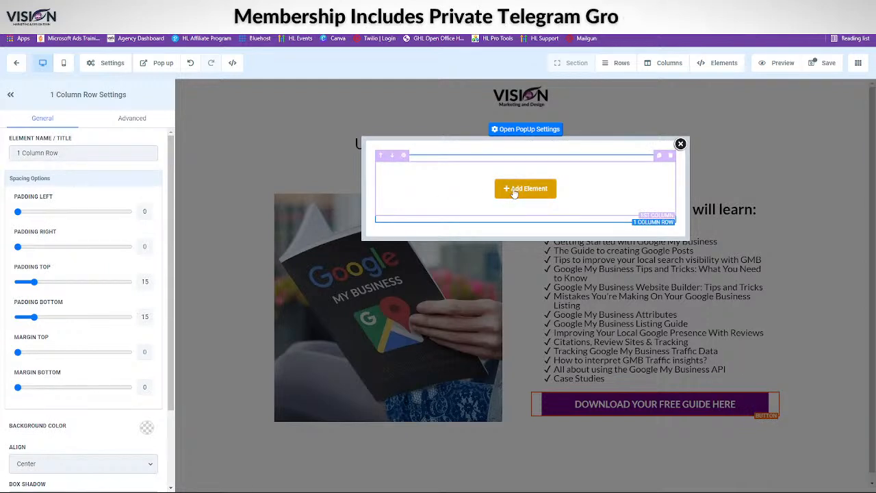
pyautogui.click(524, 188)
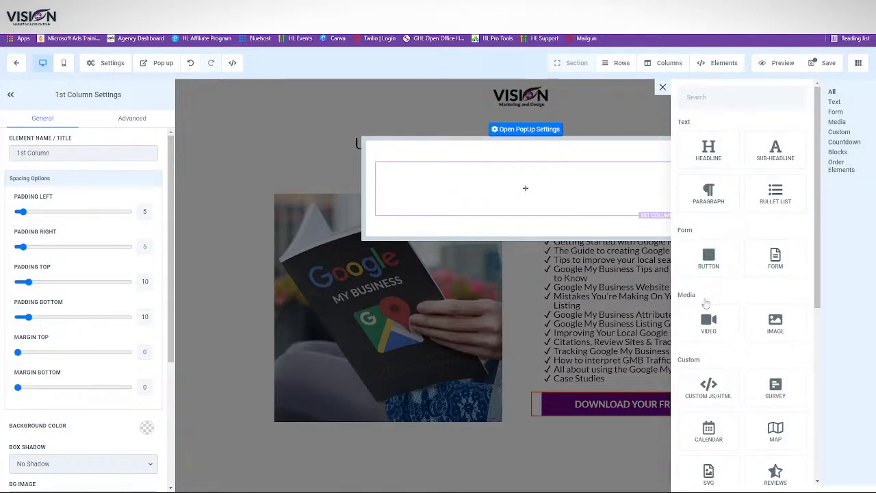
pyautogui.scroll(-5, 763, 381)
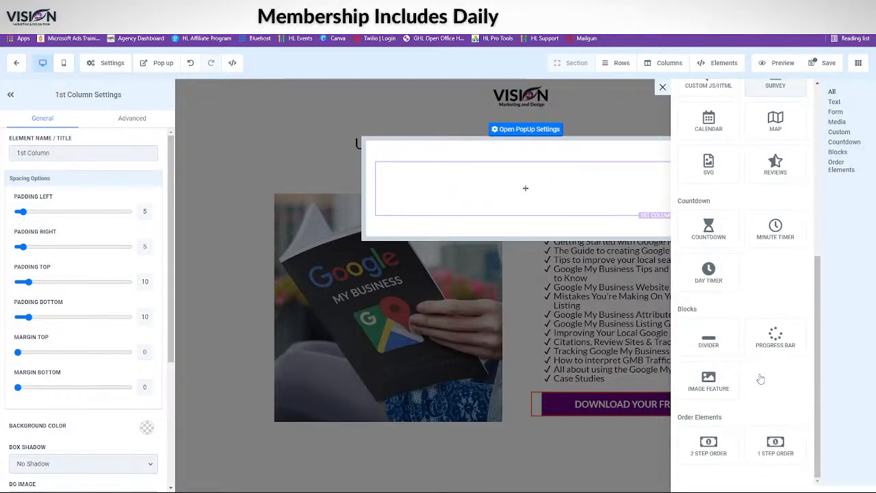
pyautogui.scroll(2, 750, 383)
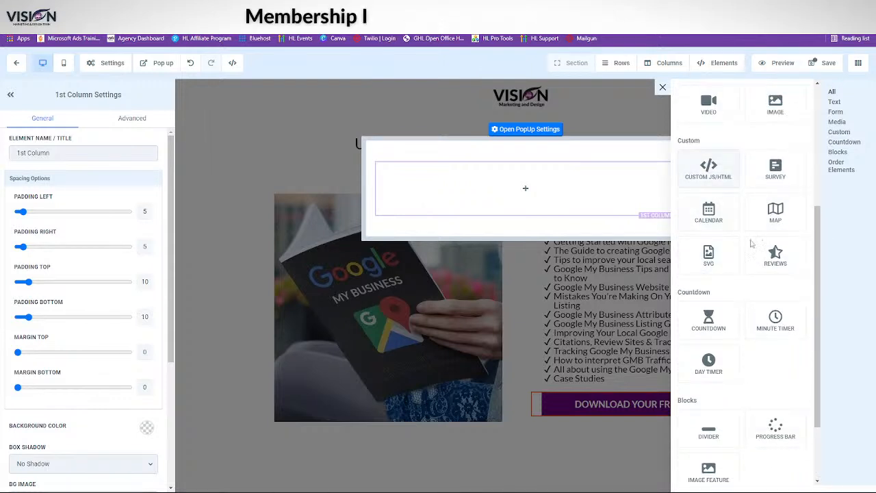
pyautogui.scroll(-2, 765, 274)
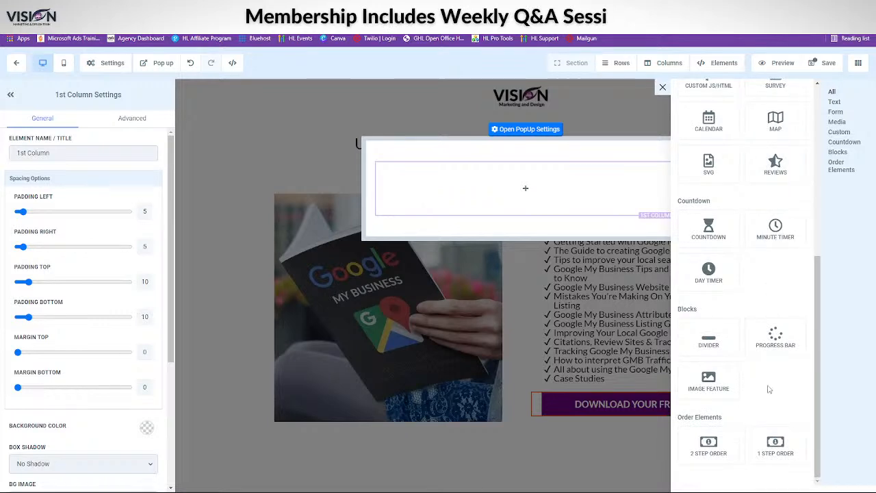
pyautogui.scroll(3, 746, 308)
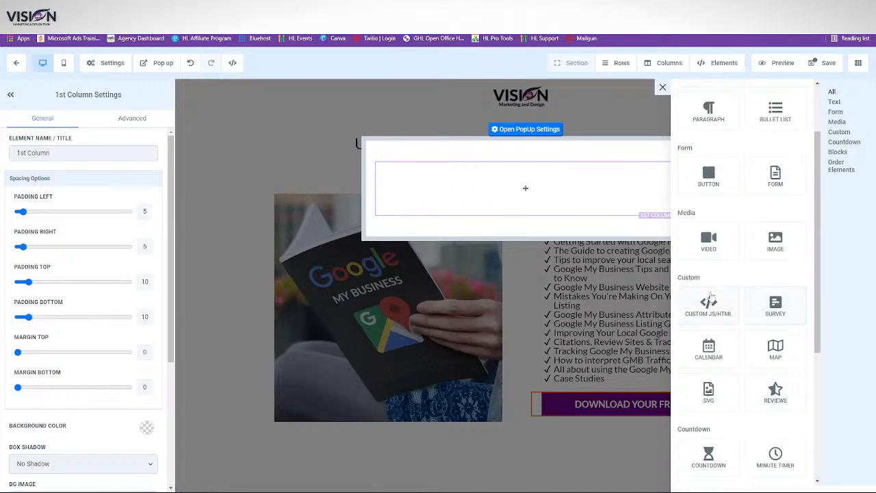
pyautogui.click(780, 172)
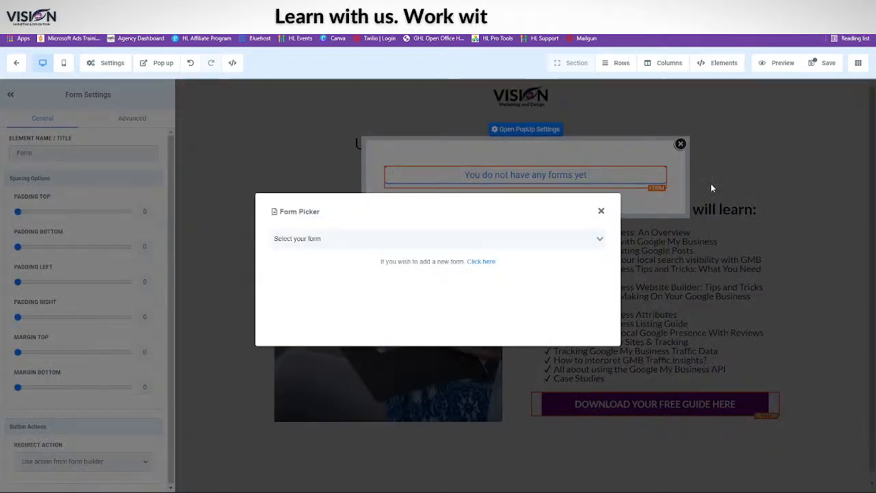
# Select "Lead Generation Form" as the form shown in the popup
pyautogui.click(315, 238)
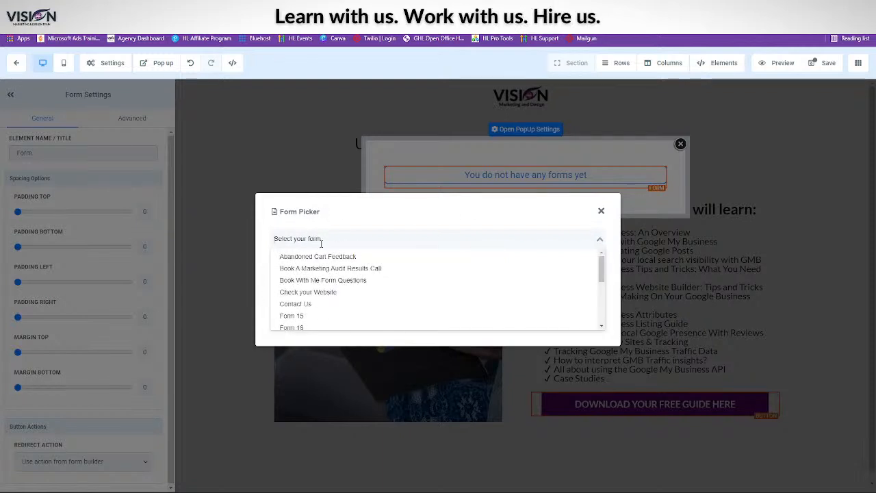
pyautogui.scroll(-1, 323, 321)
pyautogui.scroll(-3, 323, 320)
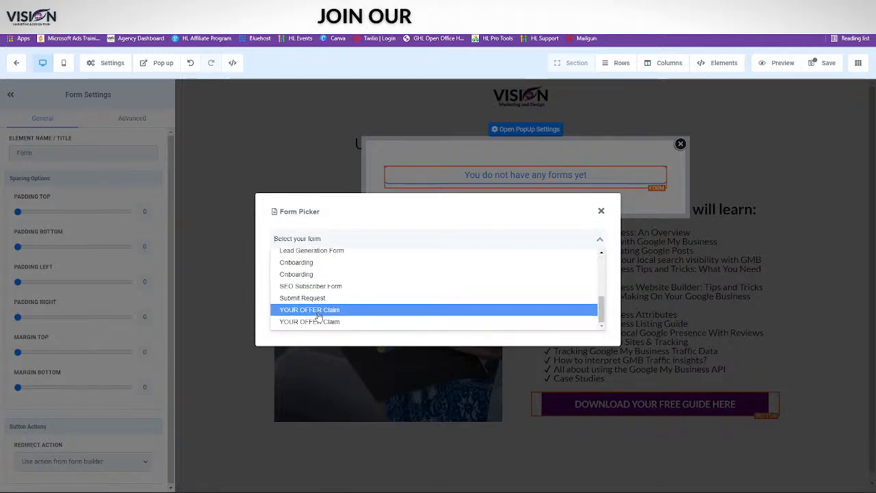
pyautogui.click(332, 258)
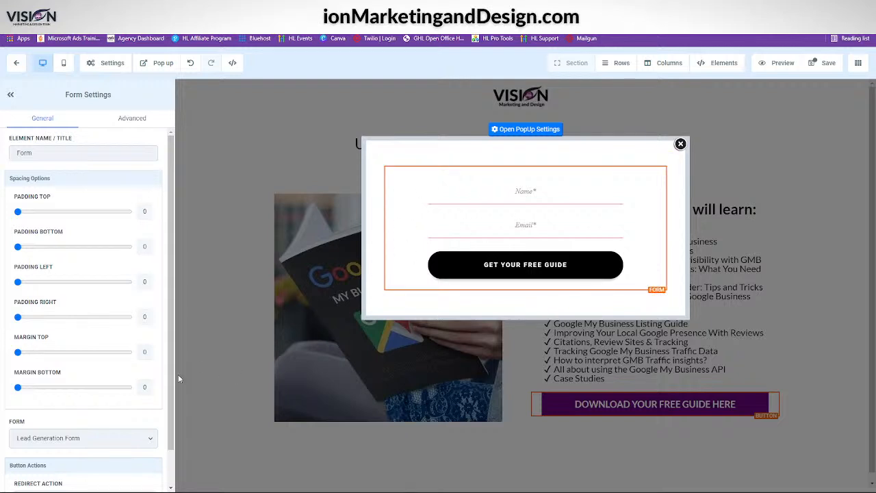
# Review the forms available for the popup, keep "Lead Generation Form", save the page and close the popup
pyautogui.scroll(-1, 95, 442)
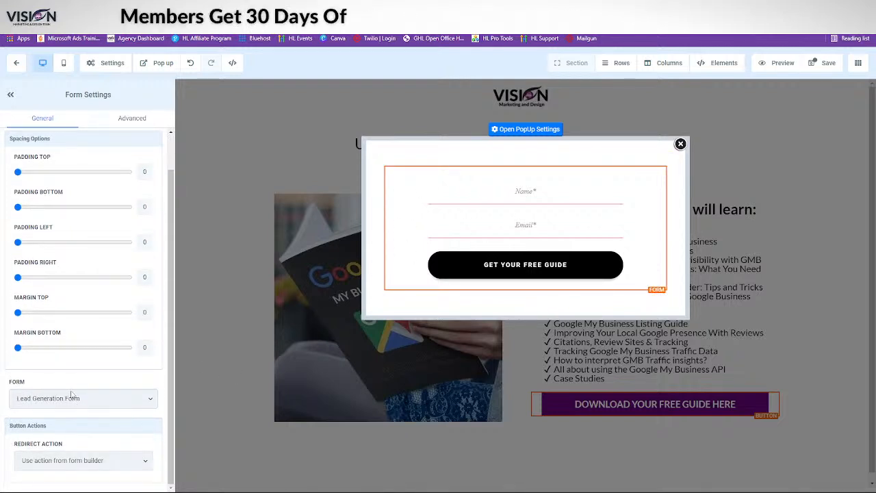
pyautogui.click(82, 398)
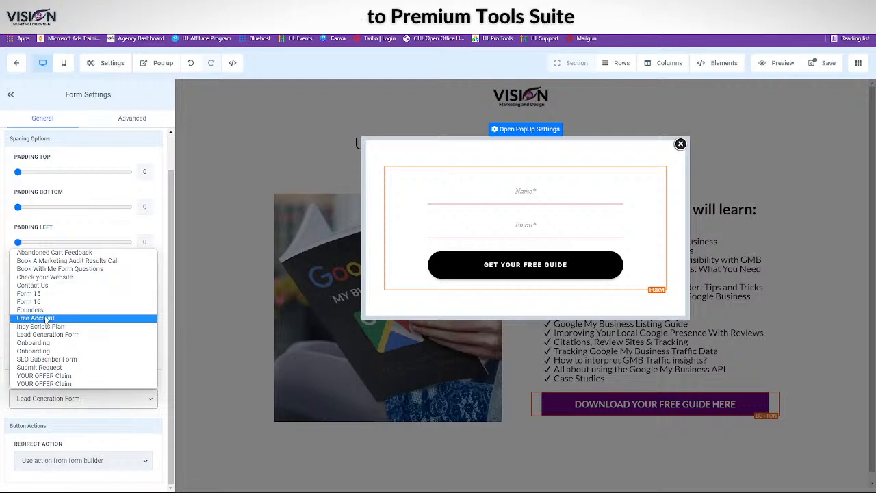
pyautogui.click(425, 157)
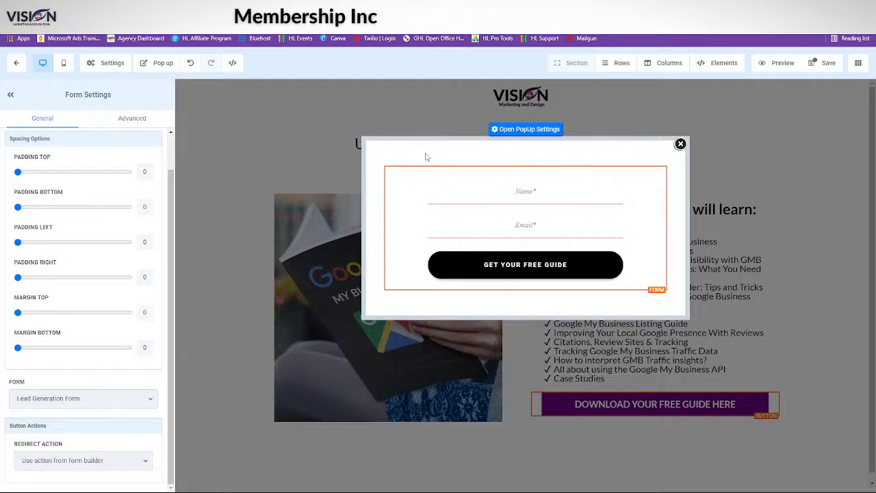
pyautogui.click(824, 63)
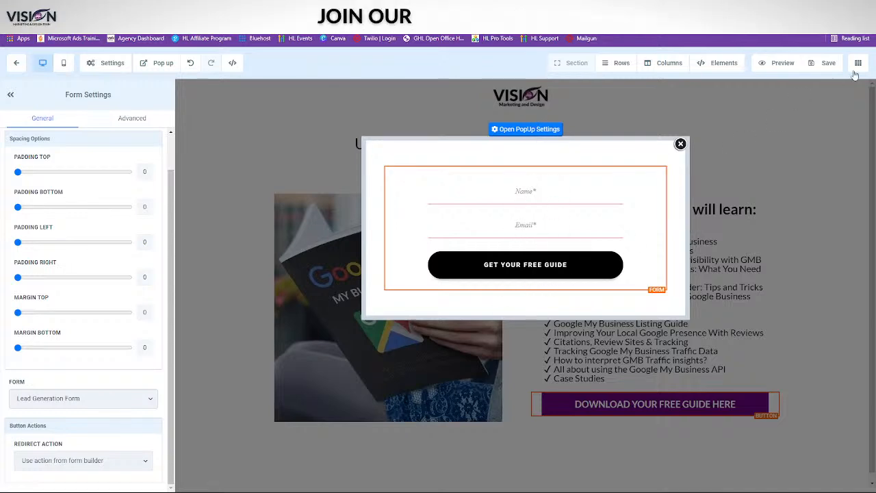
pyautogui.click(680, 144)
# Check the link action assigned to the download button
pyautogui.click(569, 406)
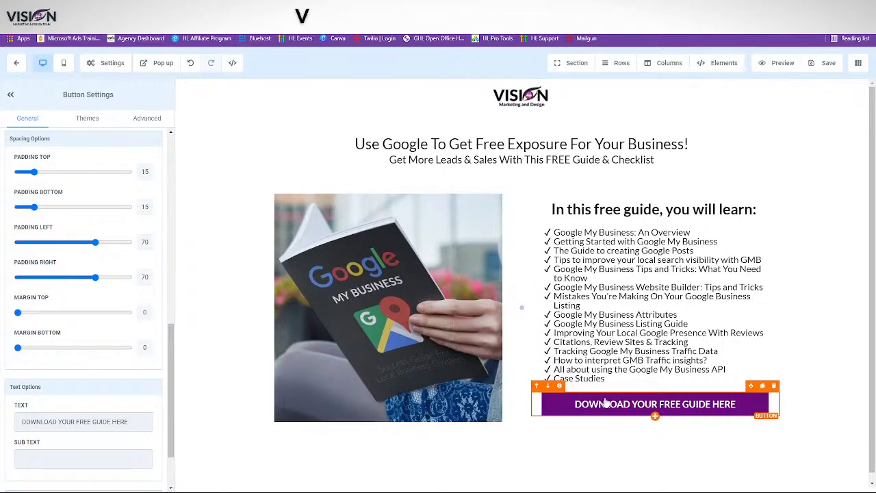
pyautogui.scroll(-1, 34, 451)
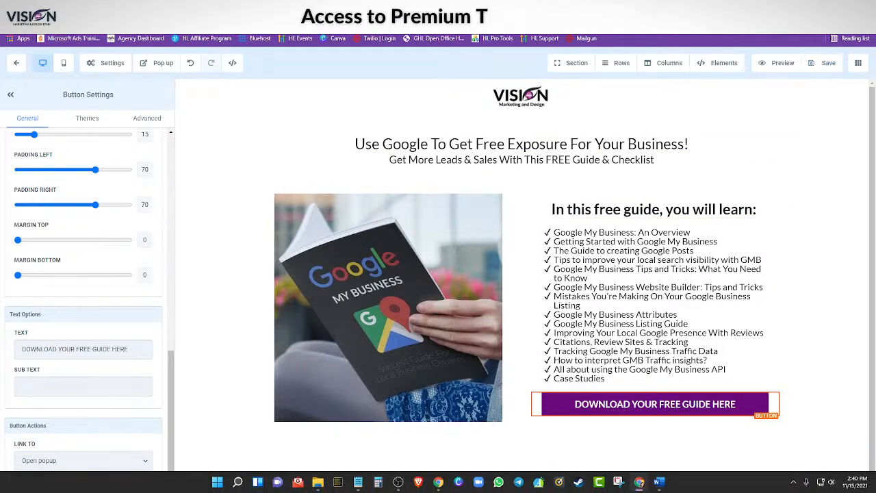
pyautogui.scroll(-1, 563, 451)
# Add a full-width section beneath the guide content and place a one-column row in it
pyautogui.click(573, 63)
pyautogui.click(574, 82)
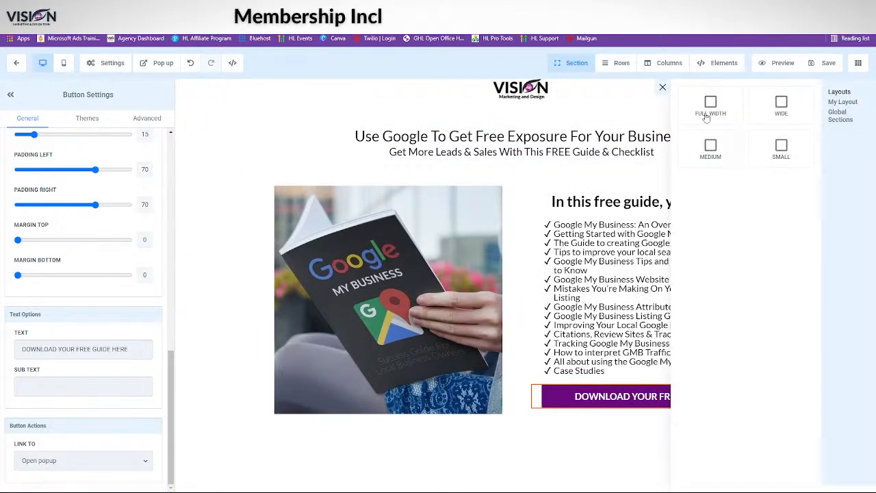
pyautogui.click(710, 108)
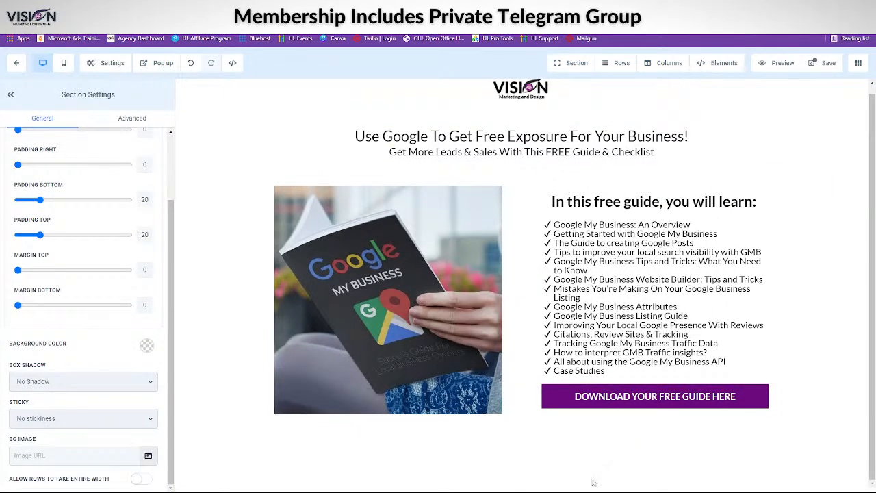
pyautogui.click(579, 62)
pyautogui.click(578, 83)
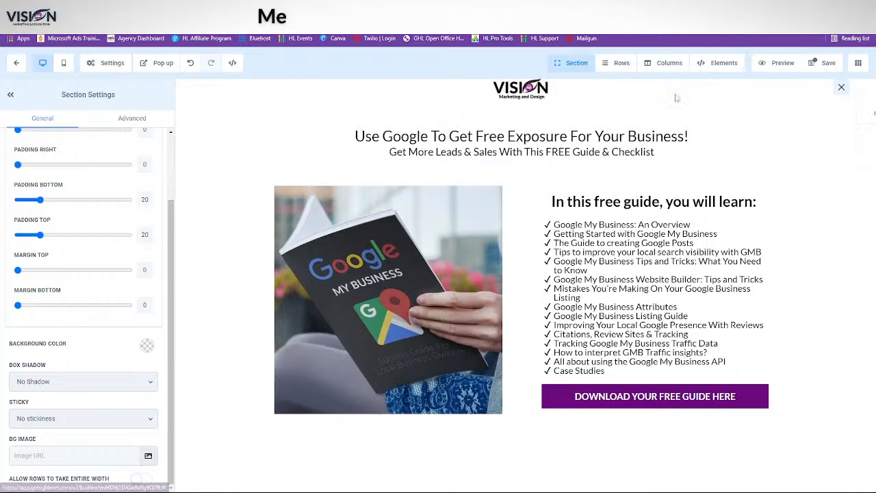
pyautogui.moveTo(710, 108); pyautogui.dragTo(494, 477)
pyautogui.click(525, 455)
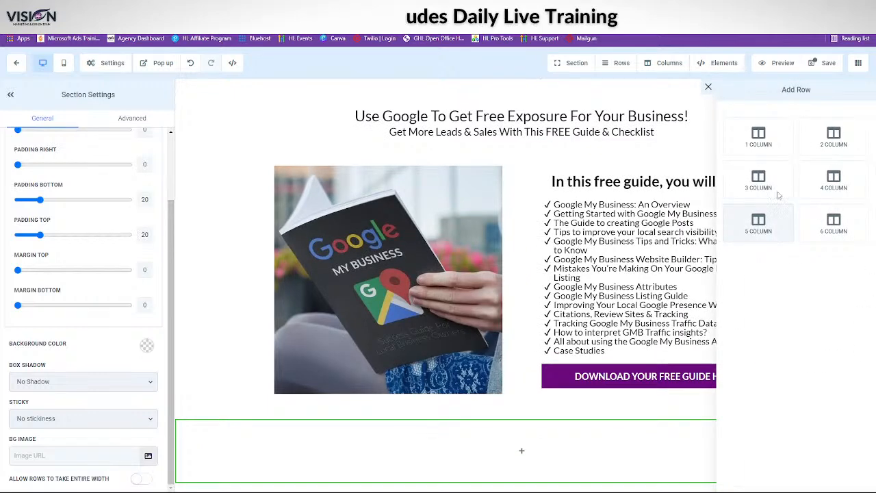
pyautogui.moveTo(752, 134); pyautogui.dragTo(655, 448)
# Insert a Paragraph element in the new row's column
pyautogui.click(511, 471)
pyautogui.scroll(-2, 783, 359)
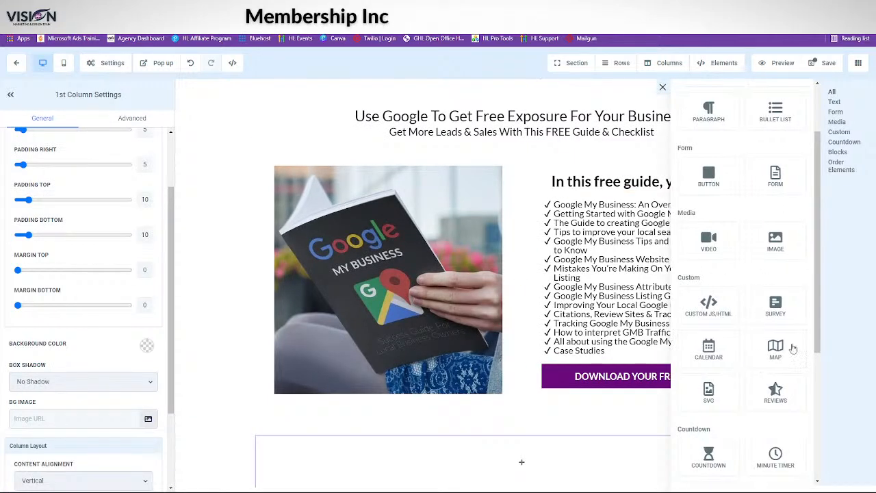
pyautogui.scroll(-3, 760, 342)
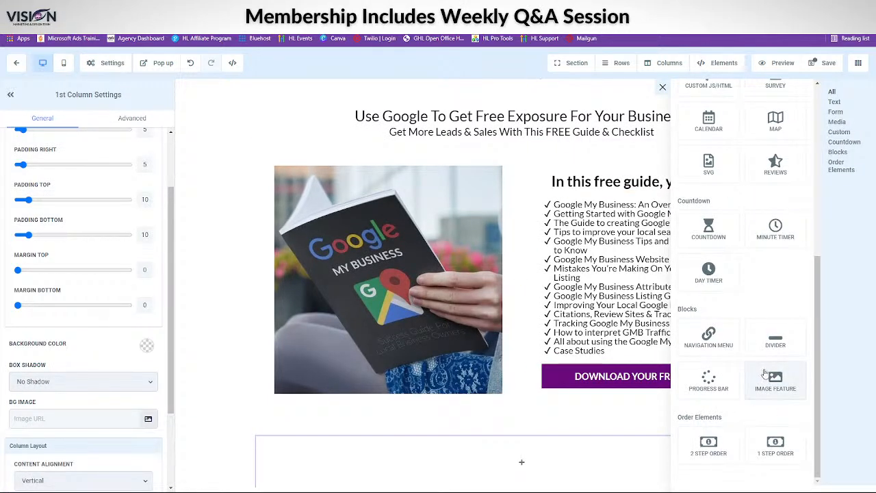
pyautogui.scroll(5, 763, 369)
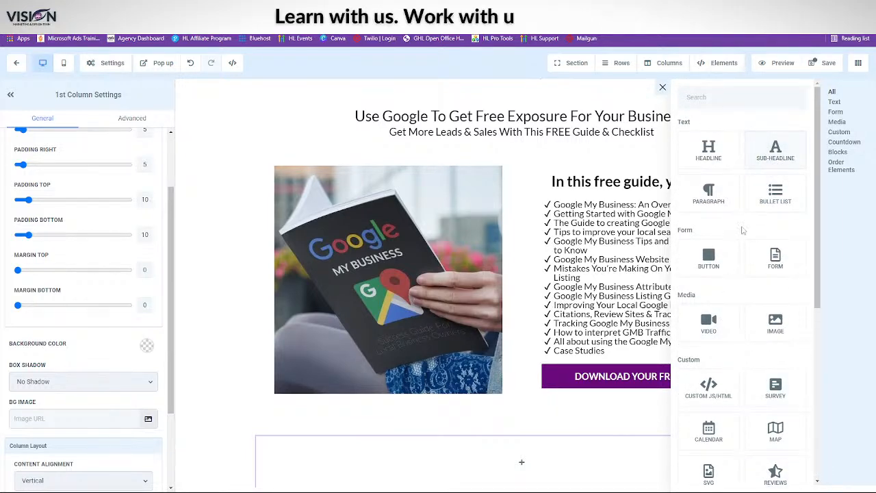
pyautogui.click(709, 193)
# Replace the paragraph's placeholder text with "Copyright Vision Marketing and Design LLC" and save the page
pyautogui.click(265, 451)
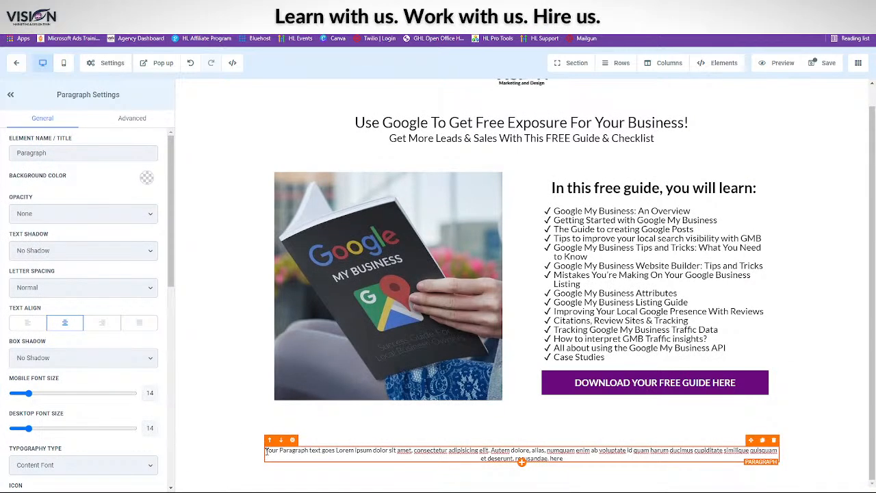
pyautogui.moveTo(265, 452); pyautogui.dragTo(663, 469)
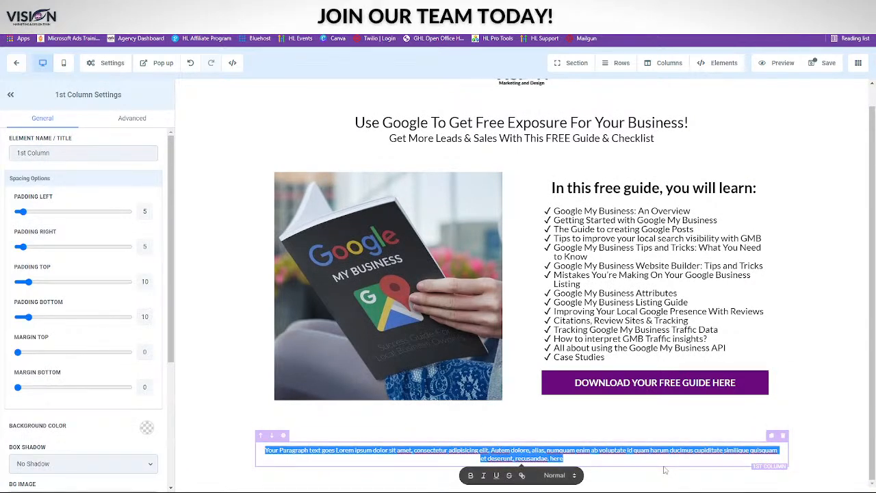
pyautogui.click(664, 469)
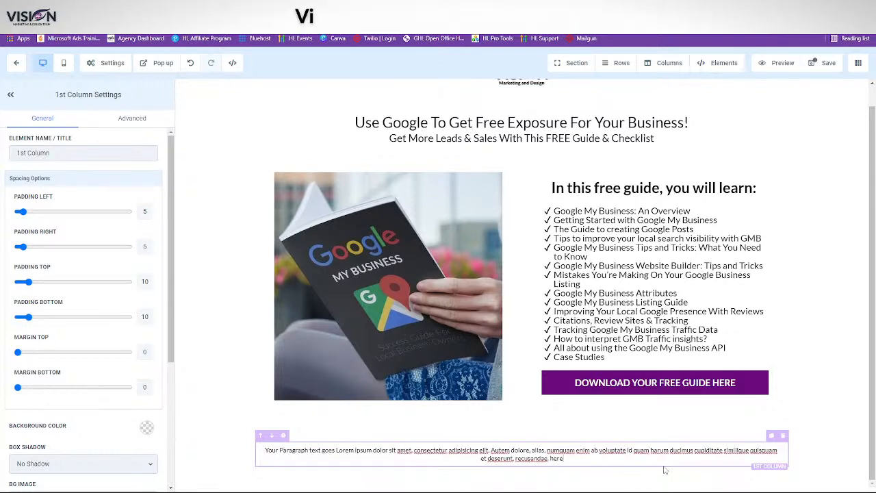
pyautogui.moveTo(521, 461); pyautogui.dragTo(263, 453)
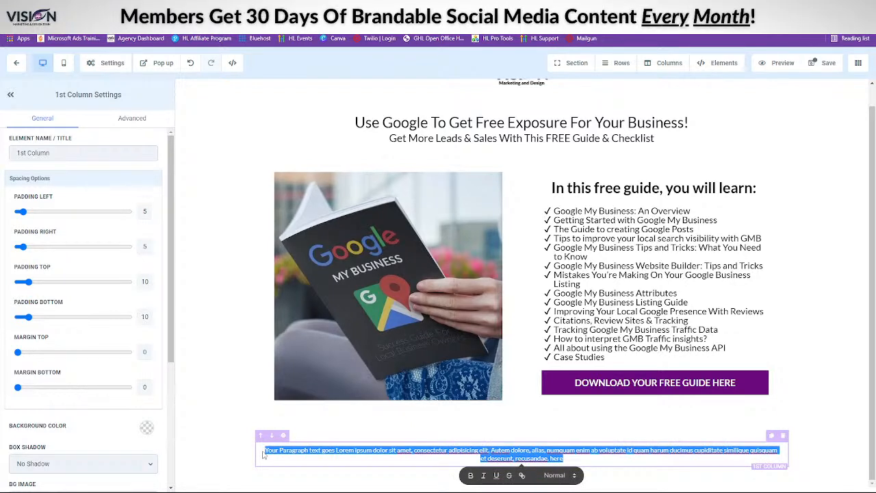
pyautogui.click(263, 453)
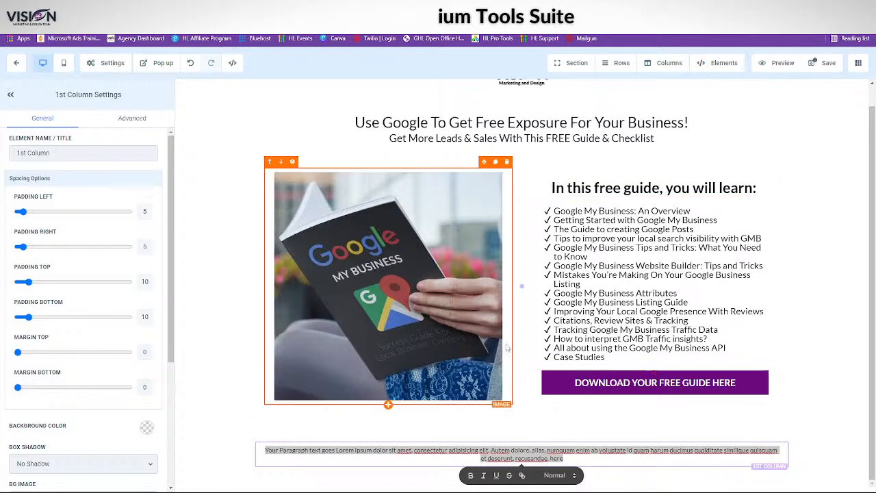
pyautogui.click(353, 438)
pyautogui.moveTo(266, 449); pyautogui.dragTo(635, 457)
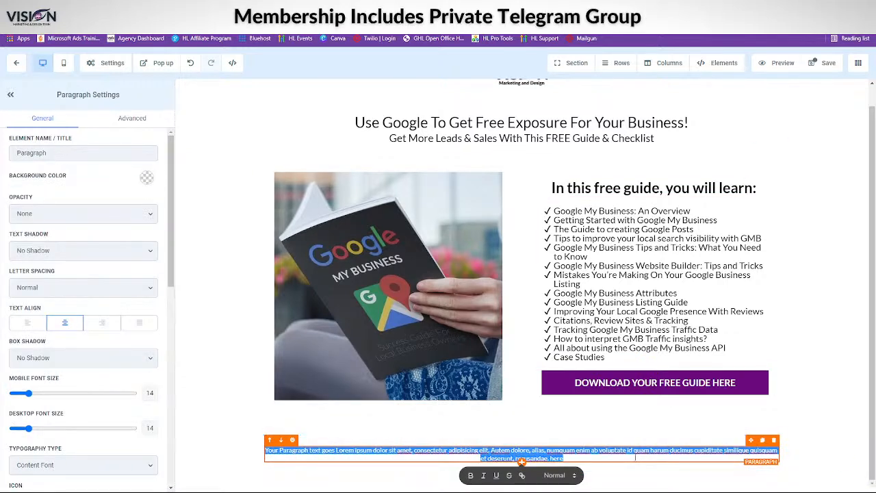
pyautogui.write('Copyright')
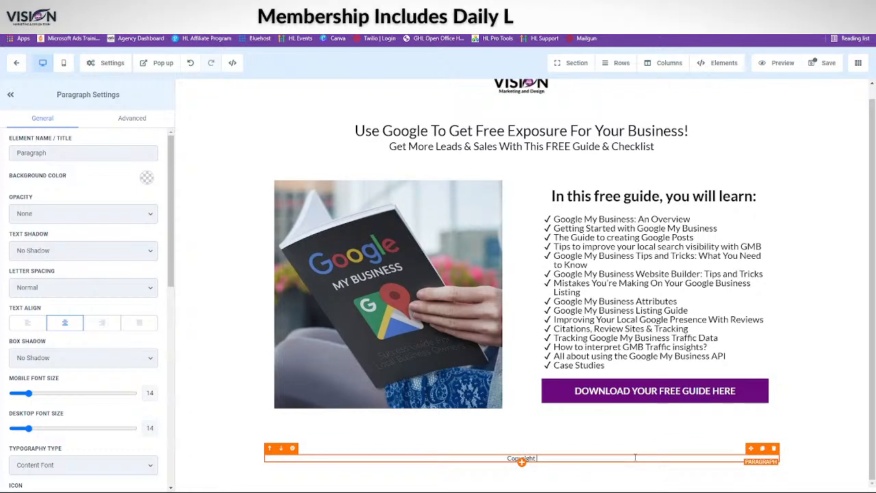
pyautogui.write(' Vision Marke')
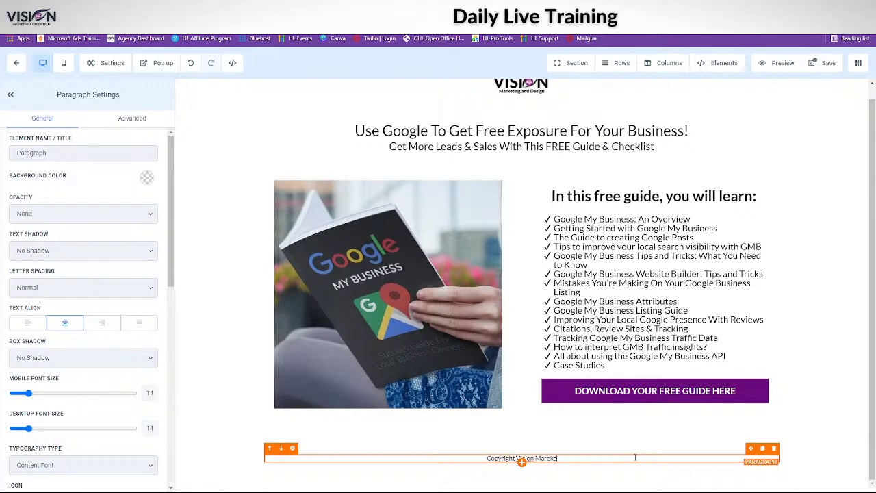
pyautogui.press('BackSpace')
pyautogui.press('BackSpace')
pyautogui.press('BackSpace')
pyautogui.press('BackSpace')
pyautogui.press('BackSpace')
pyautogui.press('BackSpace')
pyautogui.press('BackSpace')
pyautogui.press('BackSpace')
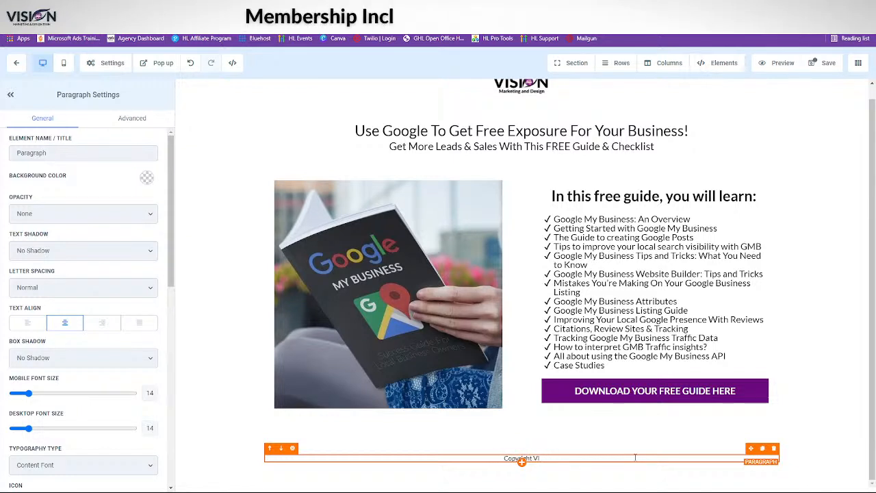
pyautogui.write('on Marketing and')
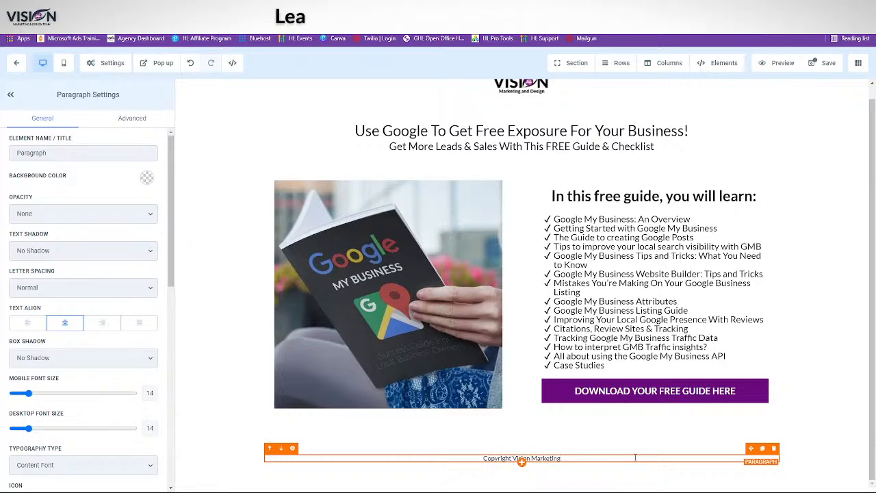
pyautogui.write(' Design')
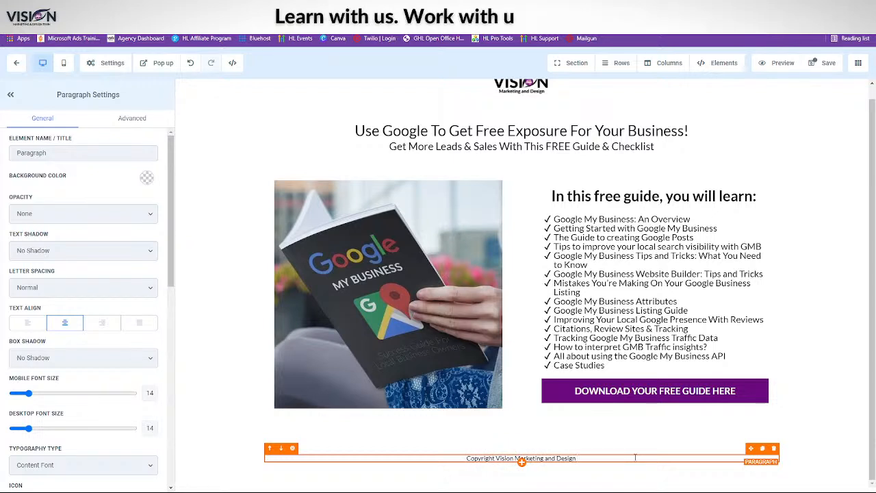
pyautogui.write(' LLC')
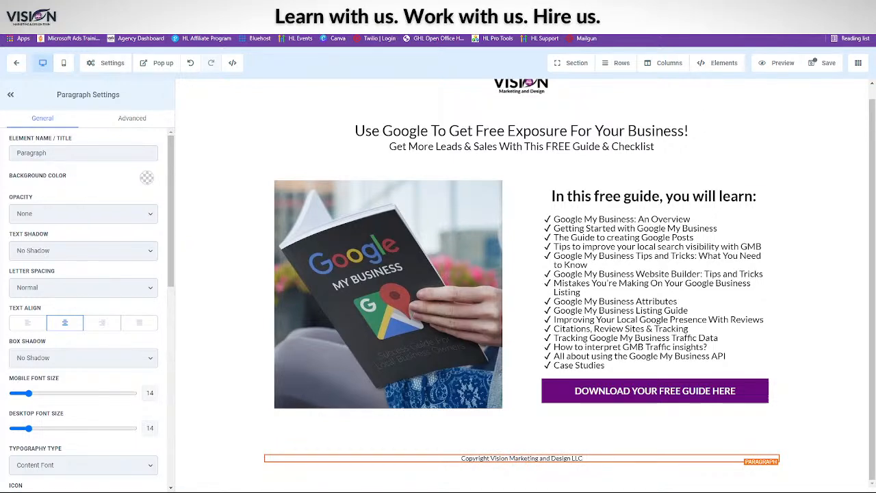
pyautogui.click(825, 62)
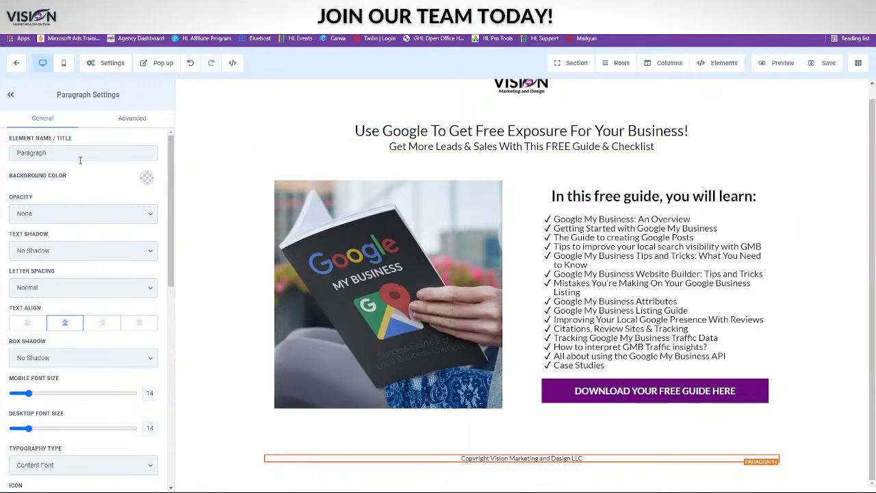
# In the mobile view, set the download button's top margin to 21
pyautogui.click(63, 63)
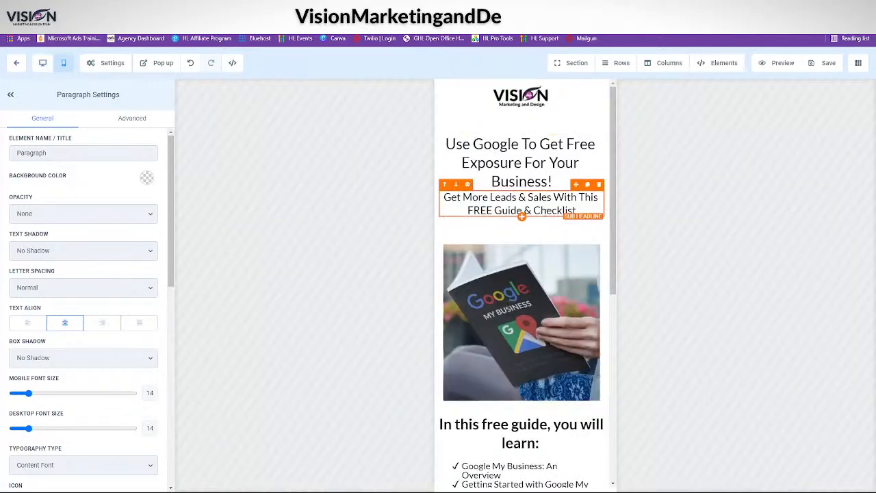
pyautogui.scroll(-1, 549, 219)
pyautogui.scroll(-5, 550, 219)
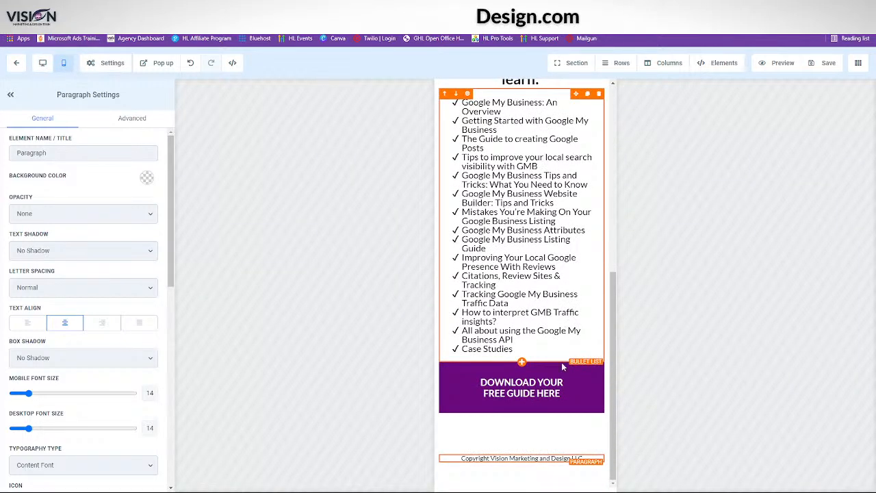
pyautogui.click(522, 386)
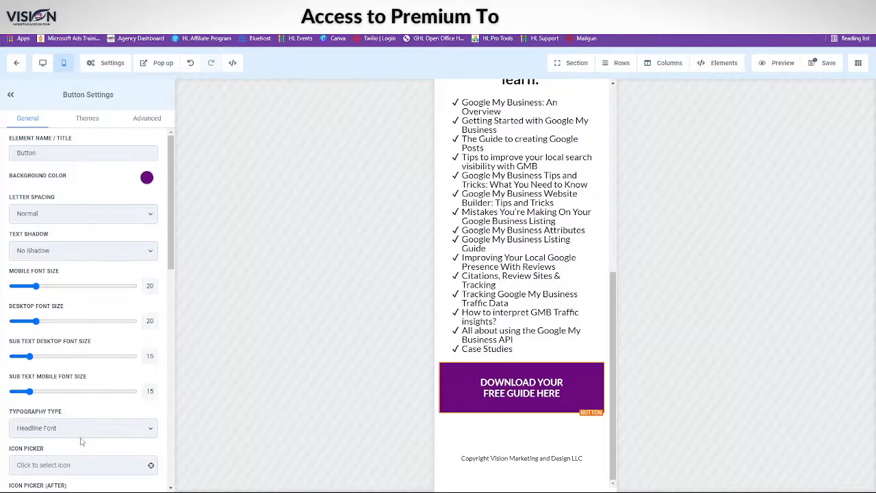
pyautogui.scroll(-10, 88, 356)
pyautogui.scroll(2, 88, 303)
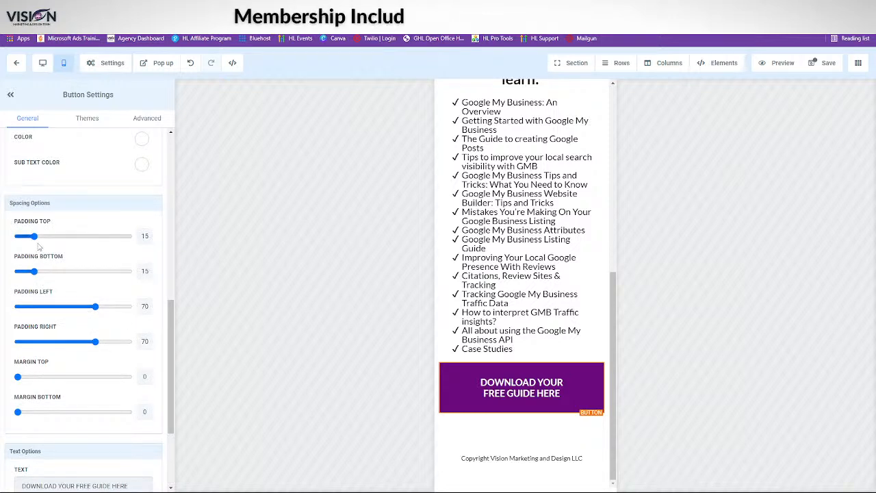
pyautogui.moveTo(18, 377); pyautogui.dragTo(41, 377)
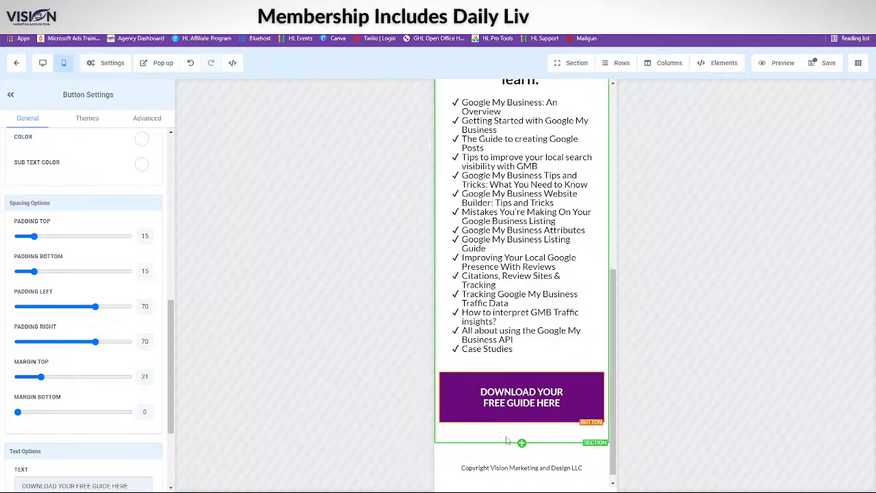
# Return to the desktop view, save the page and go back to the GMB funnel's steps
pyautogui.scroll(5, 561, 347)
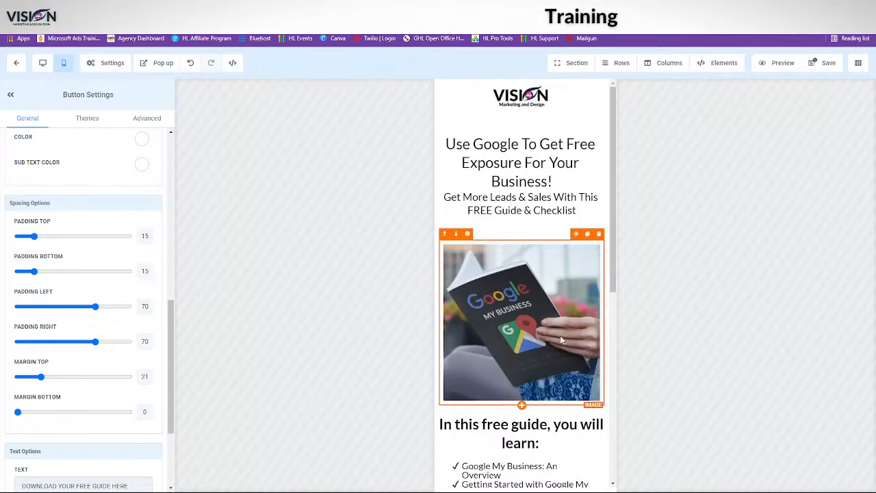
pyautogui.click(43, 62)
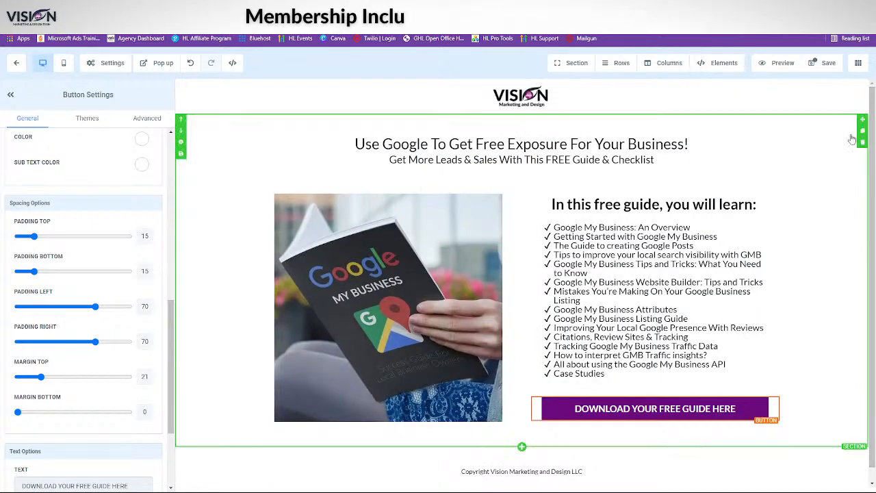
pyautogui.click(824, 62)
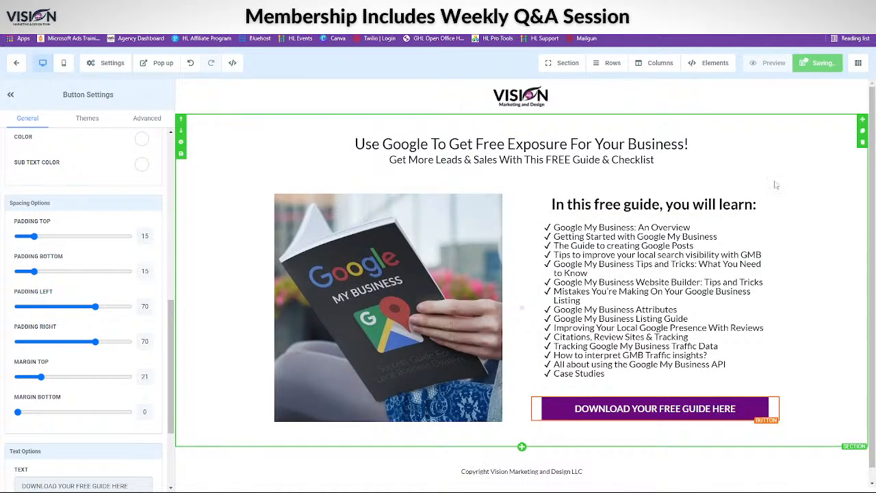
pyautogui.click(16, 62)
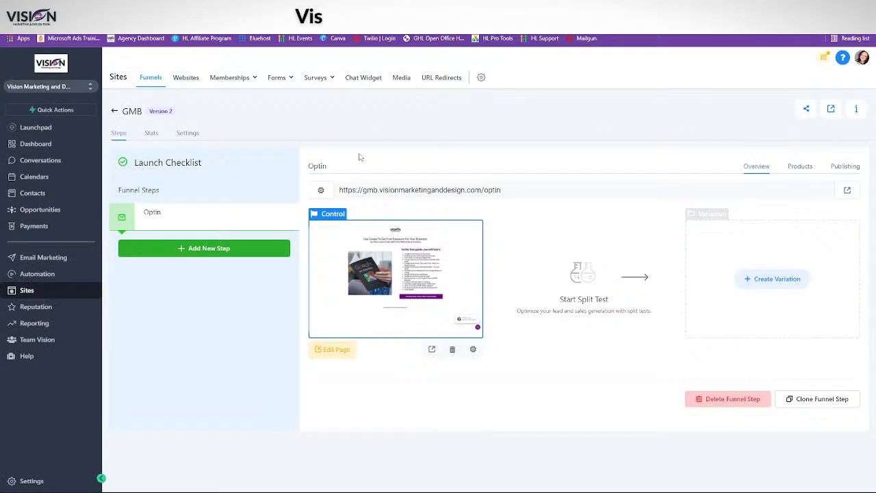
# Preview the Optin page and check the lead form popup opened by its download button, closing it again
pyautogui.moveTo(286, 86)
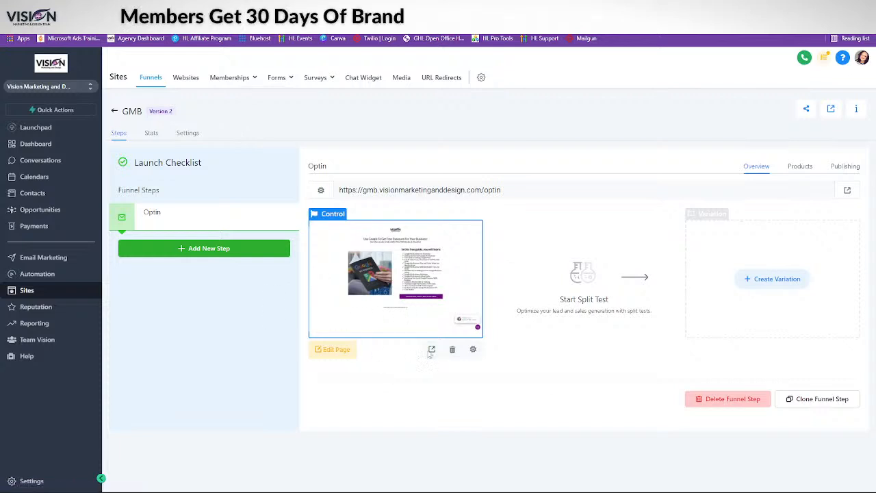
pyautogui.click(431, 349)
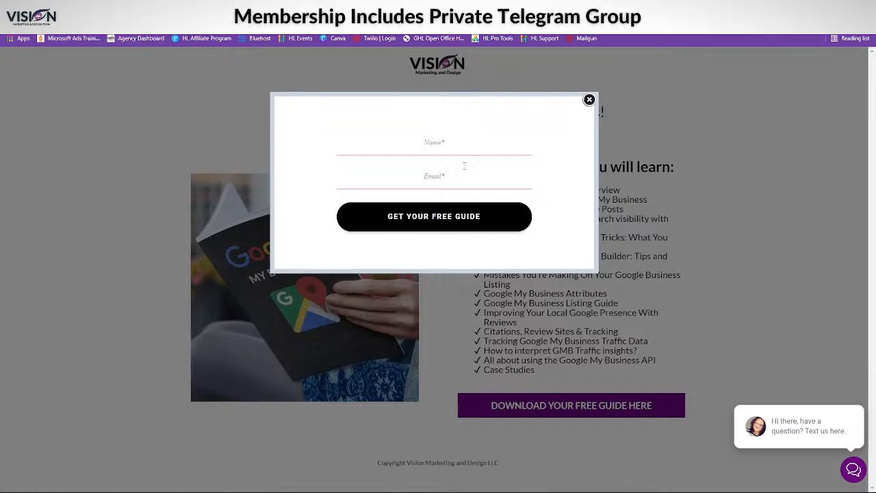
pyautogui.click(588, 100)
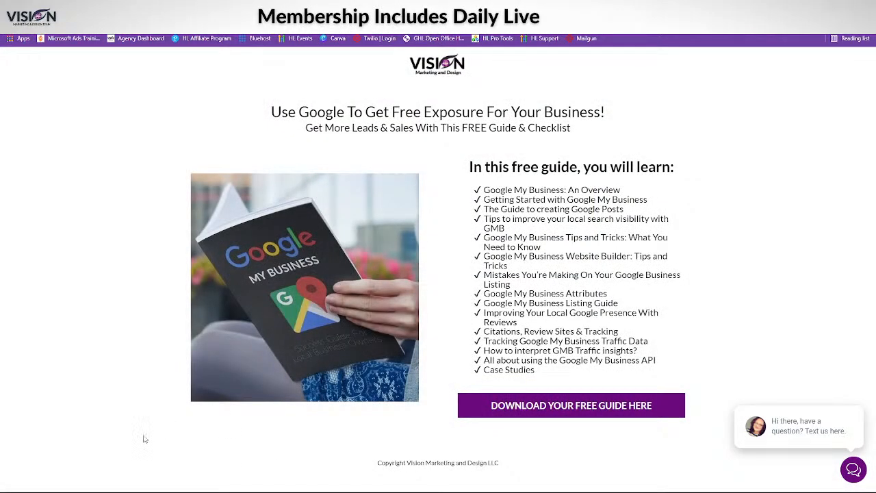